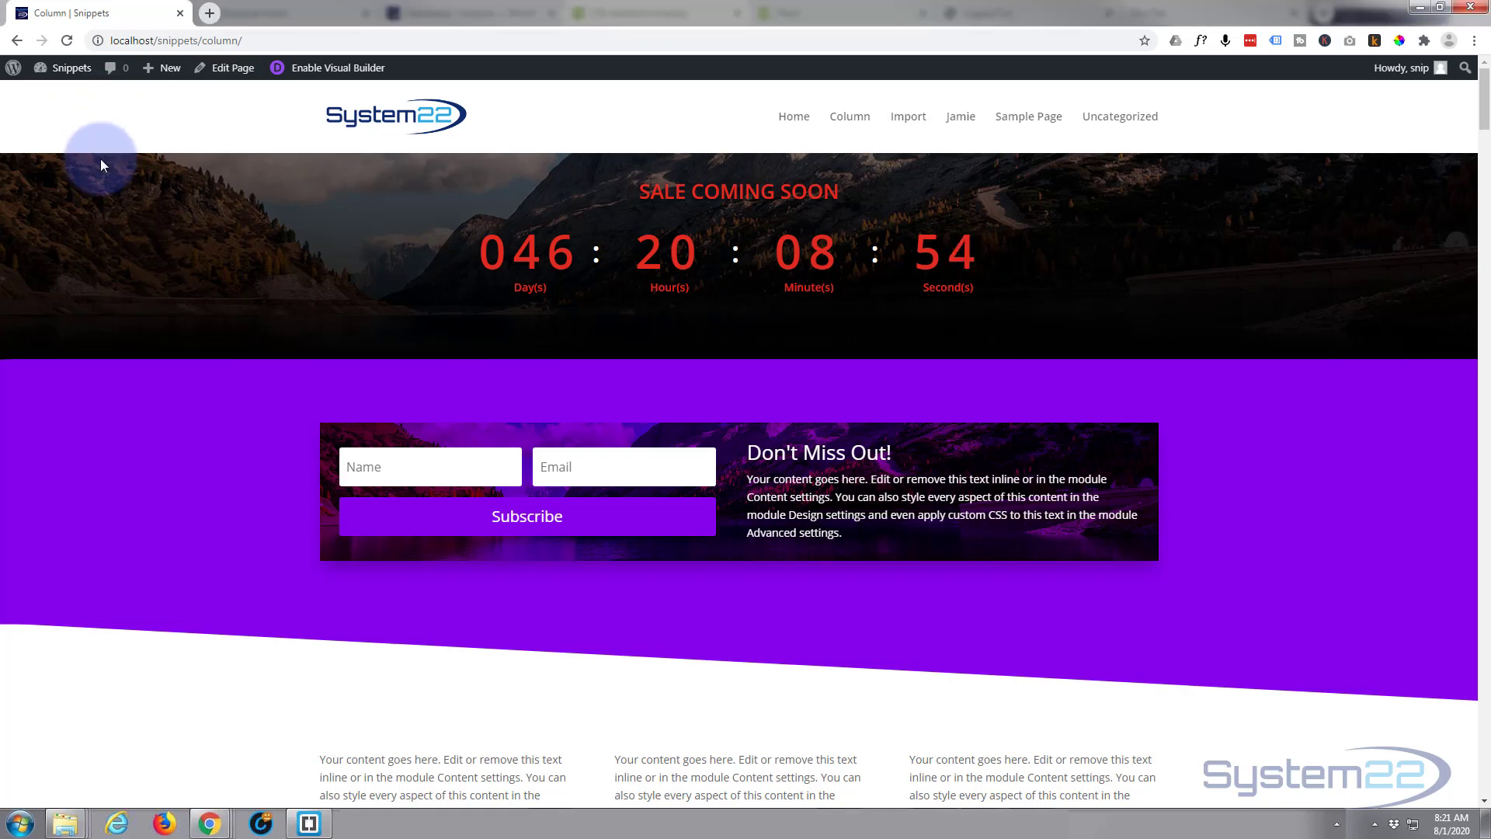
# - Enable the visual builder on the page and delete the existing social icons module in the row beneath the three text columns
pyautogui.scroll(-5, 81, 351)
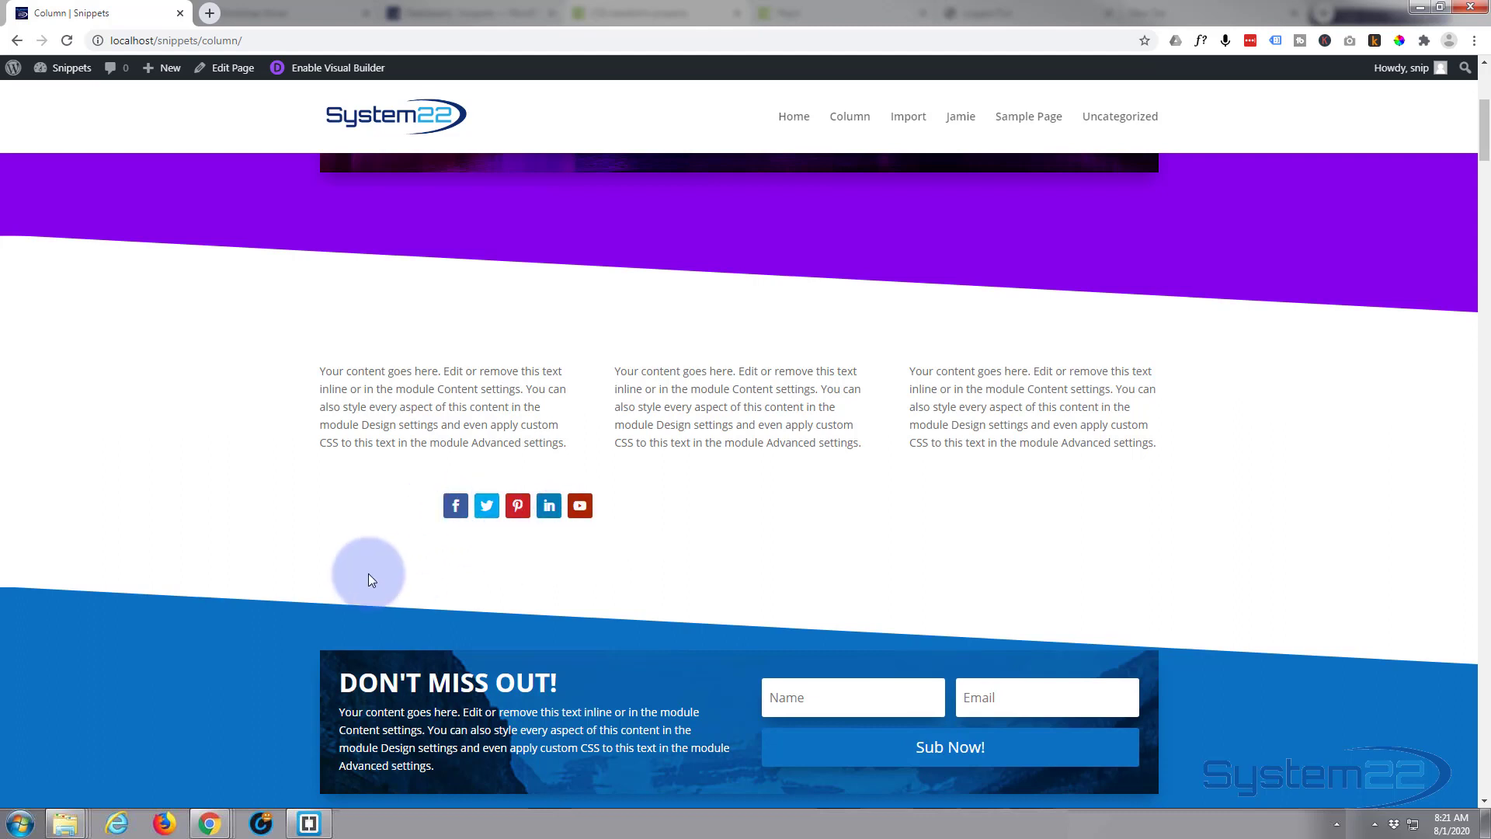
pyautogui.click(317, 69)
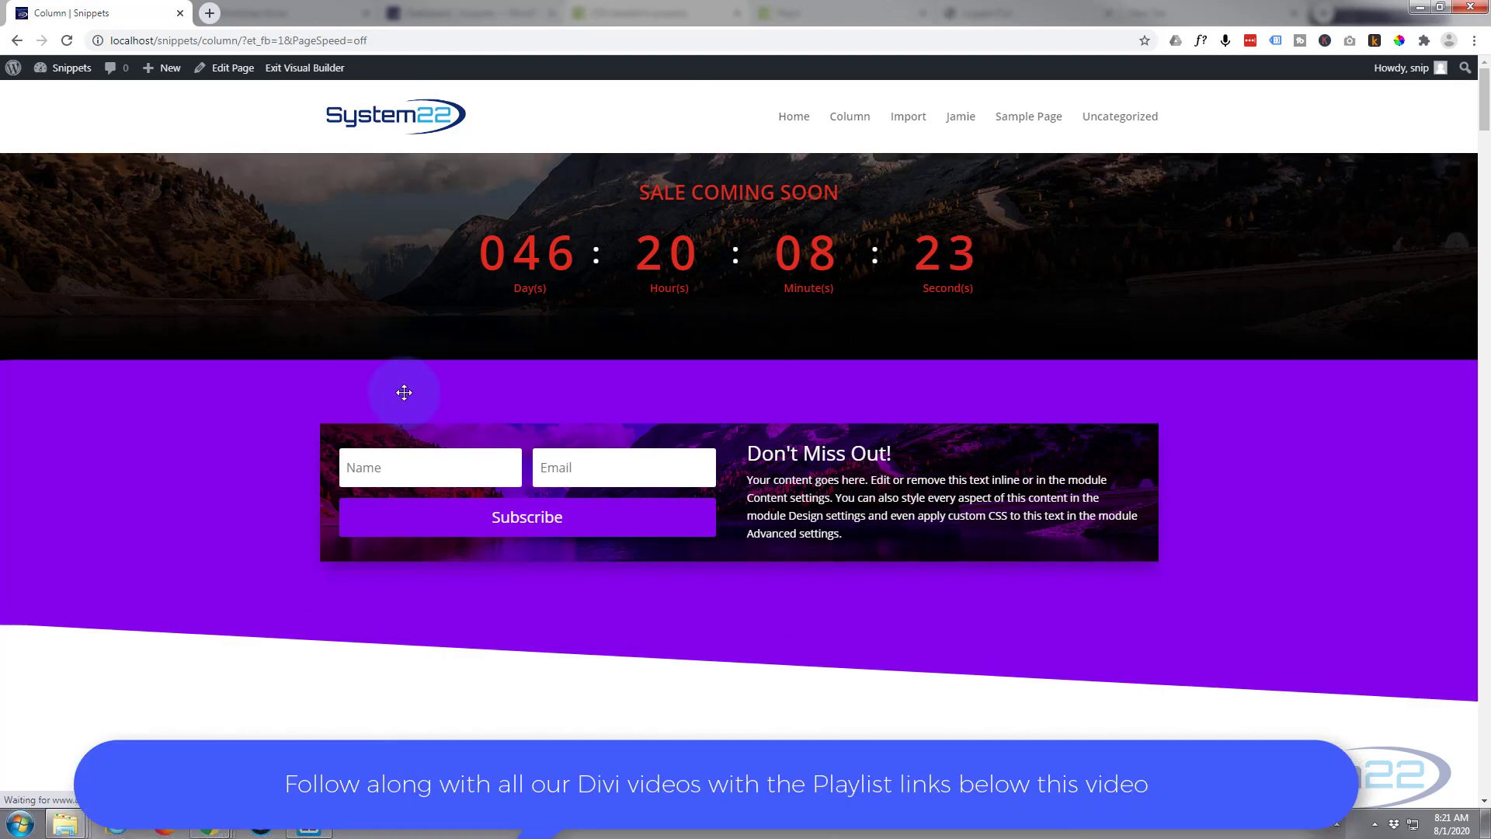
pyautogui.scroll(-7, 334, 392)
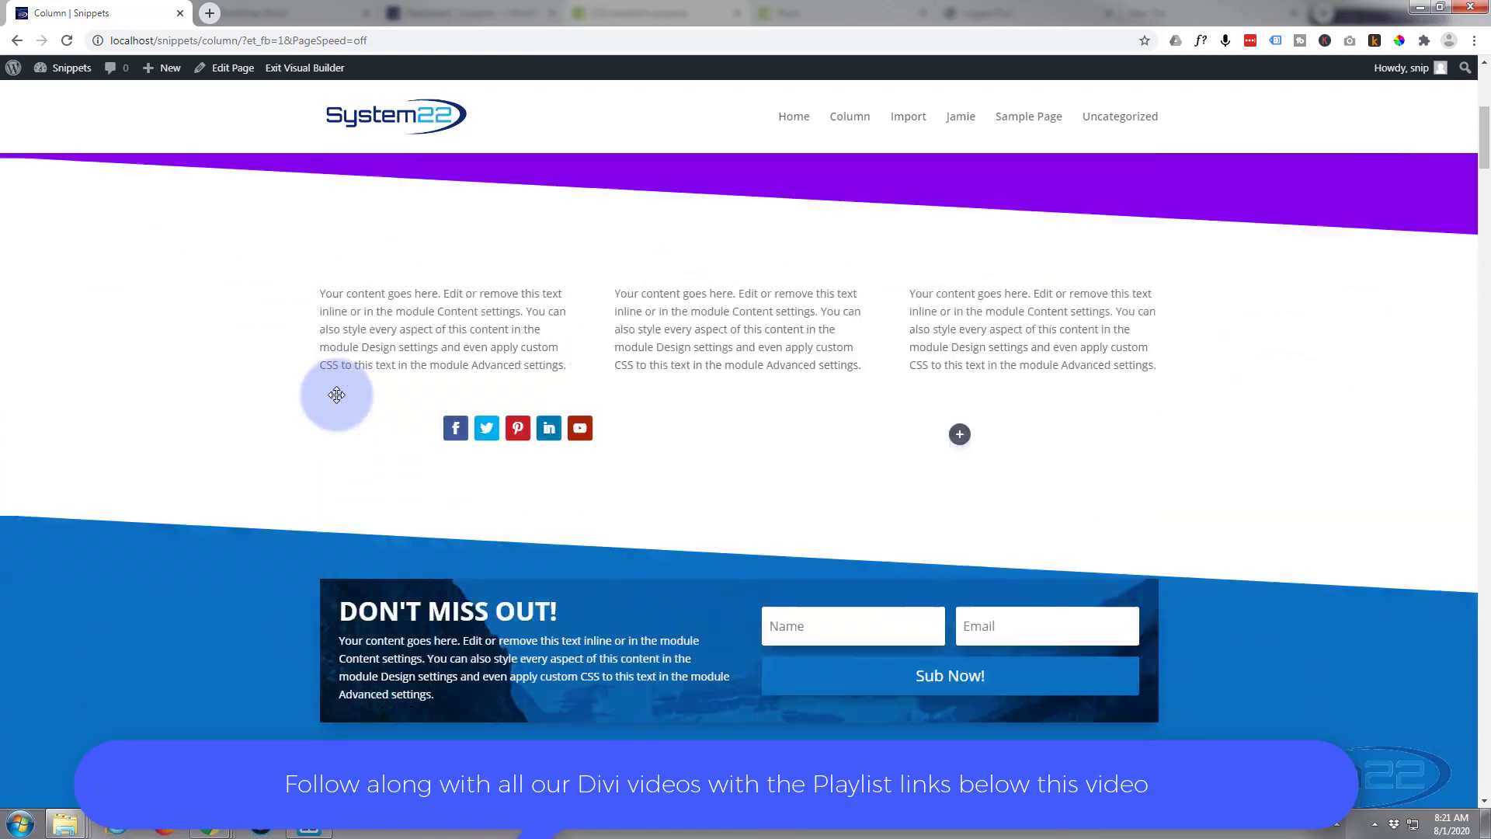
pyautogui.moveTo(565, 347)
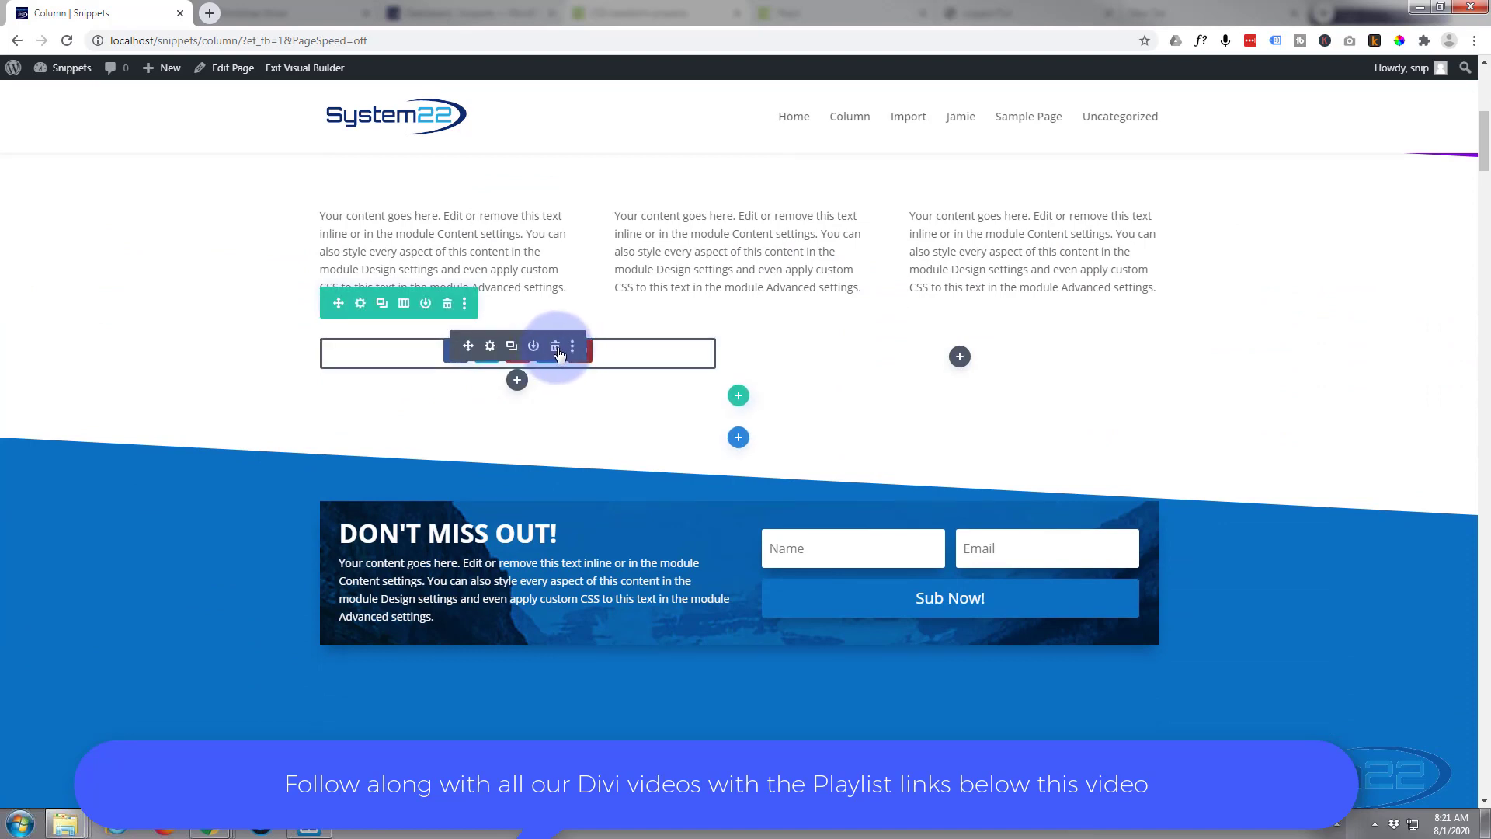
pyautogui.click(557, 348)
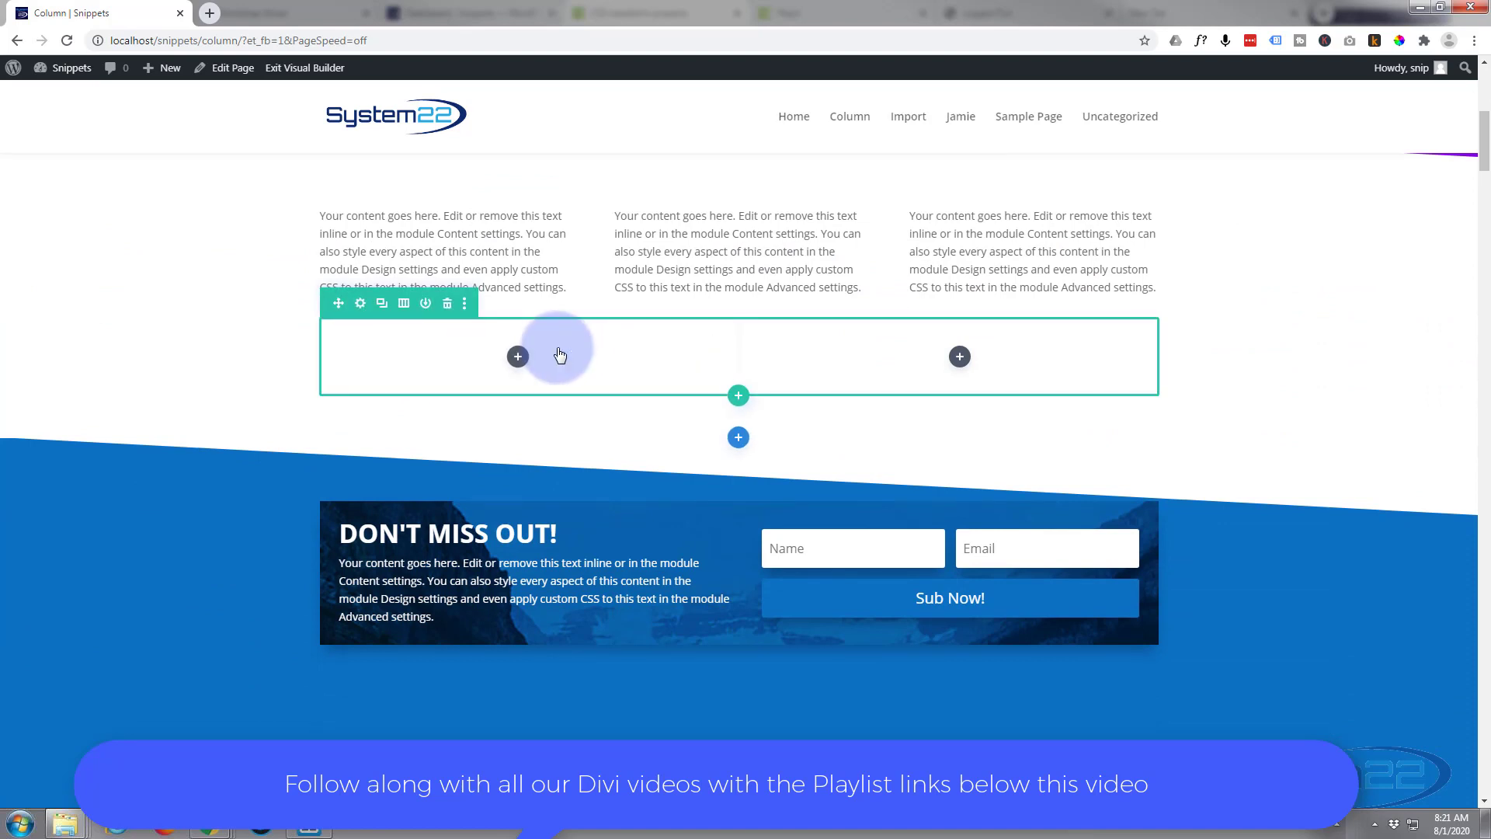
# - Insert a Social Media Follow module into the first column of the emptied two-column row
pyautogui.click(520, 358)
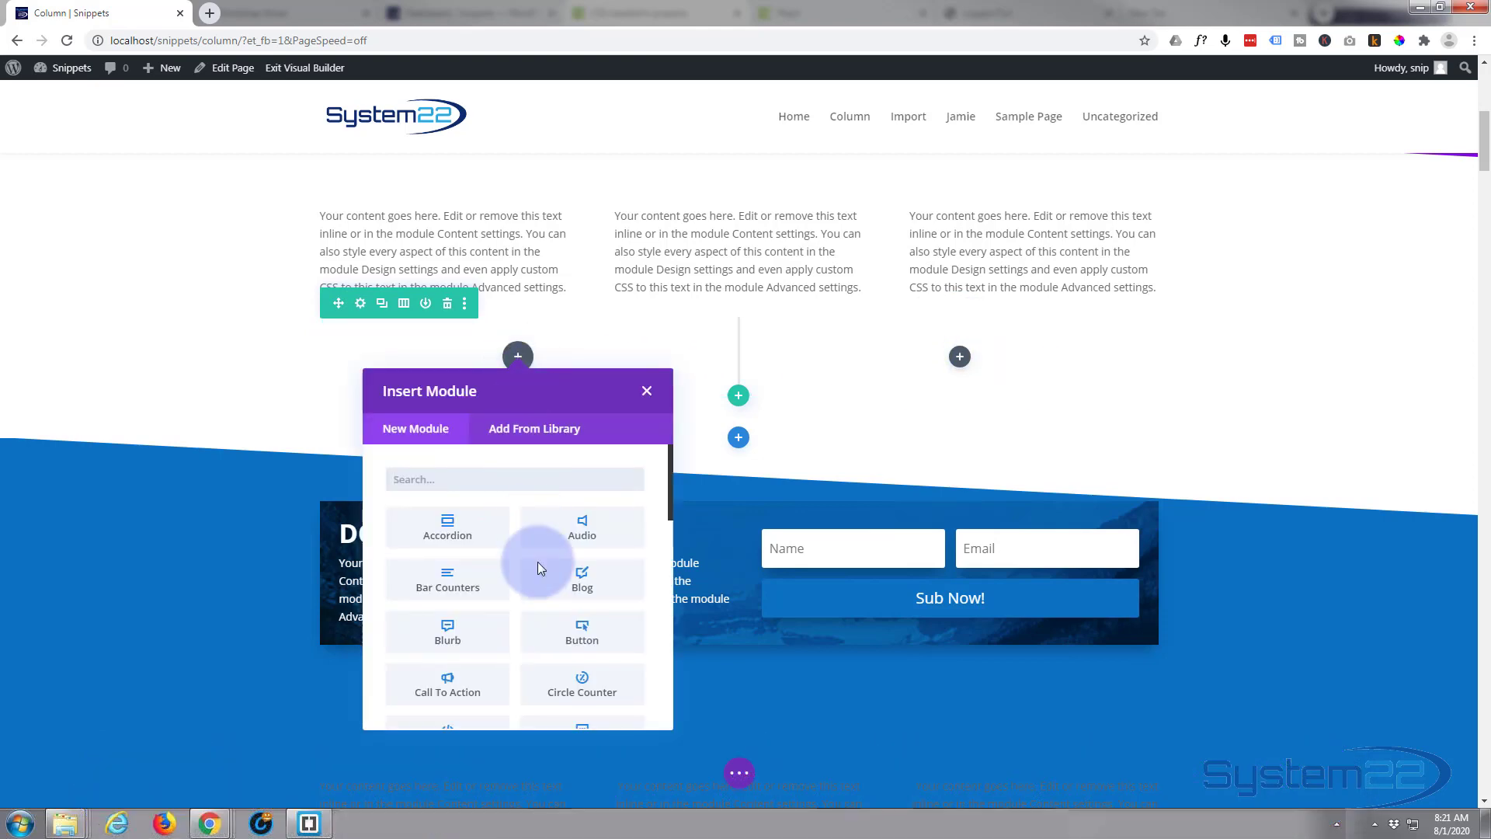
pyautogui.scroll(-10, 541, 565)
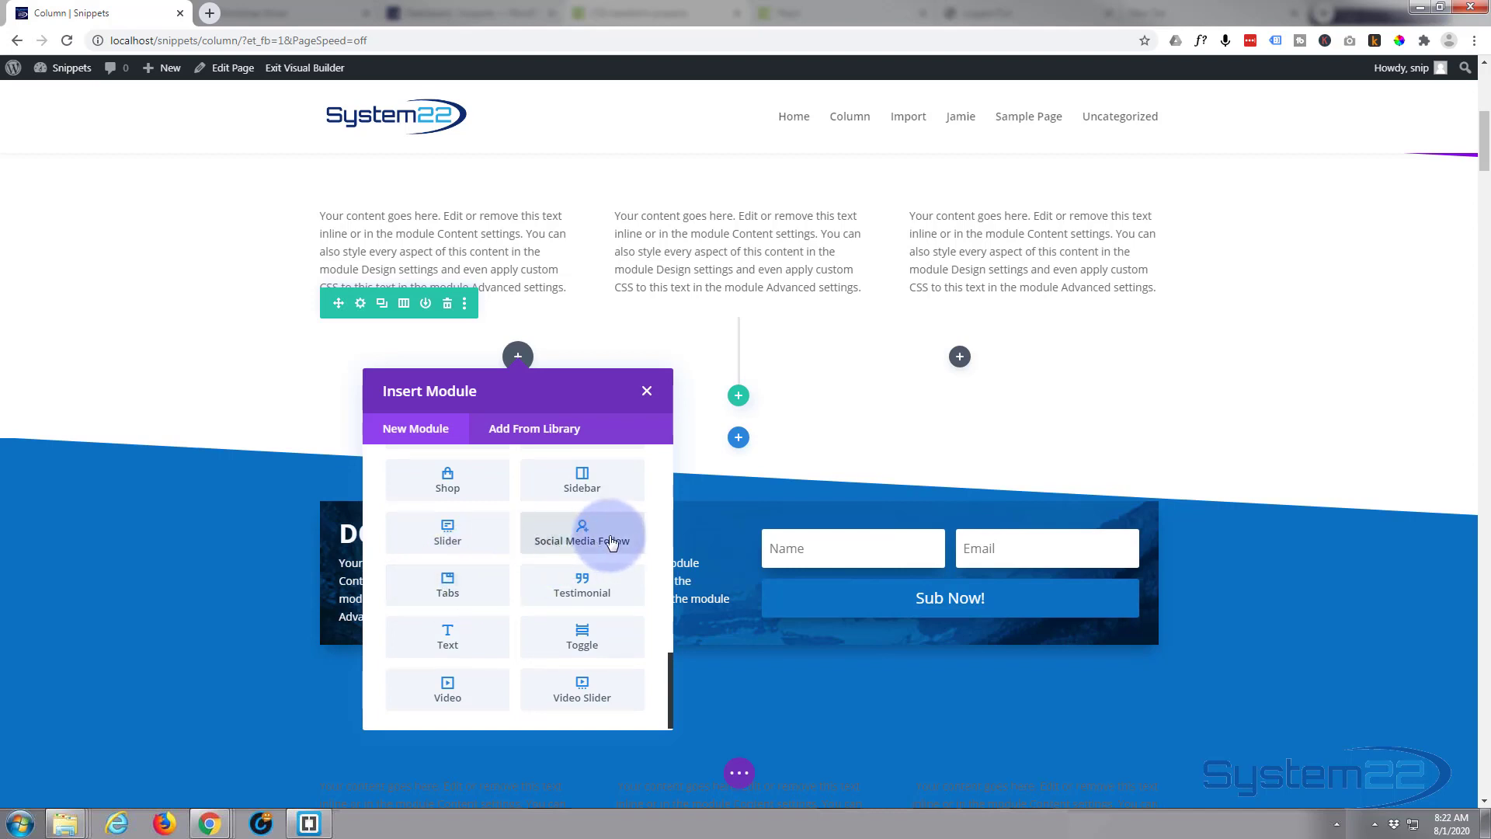
pyautogui.click(579, 538)
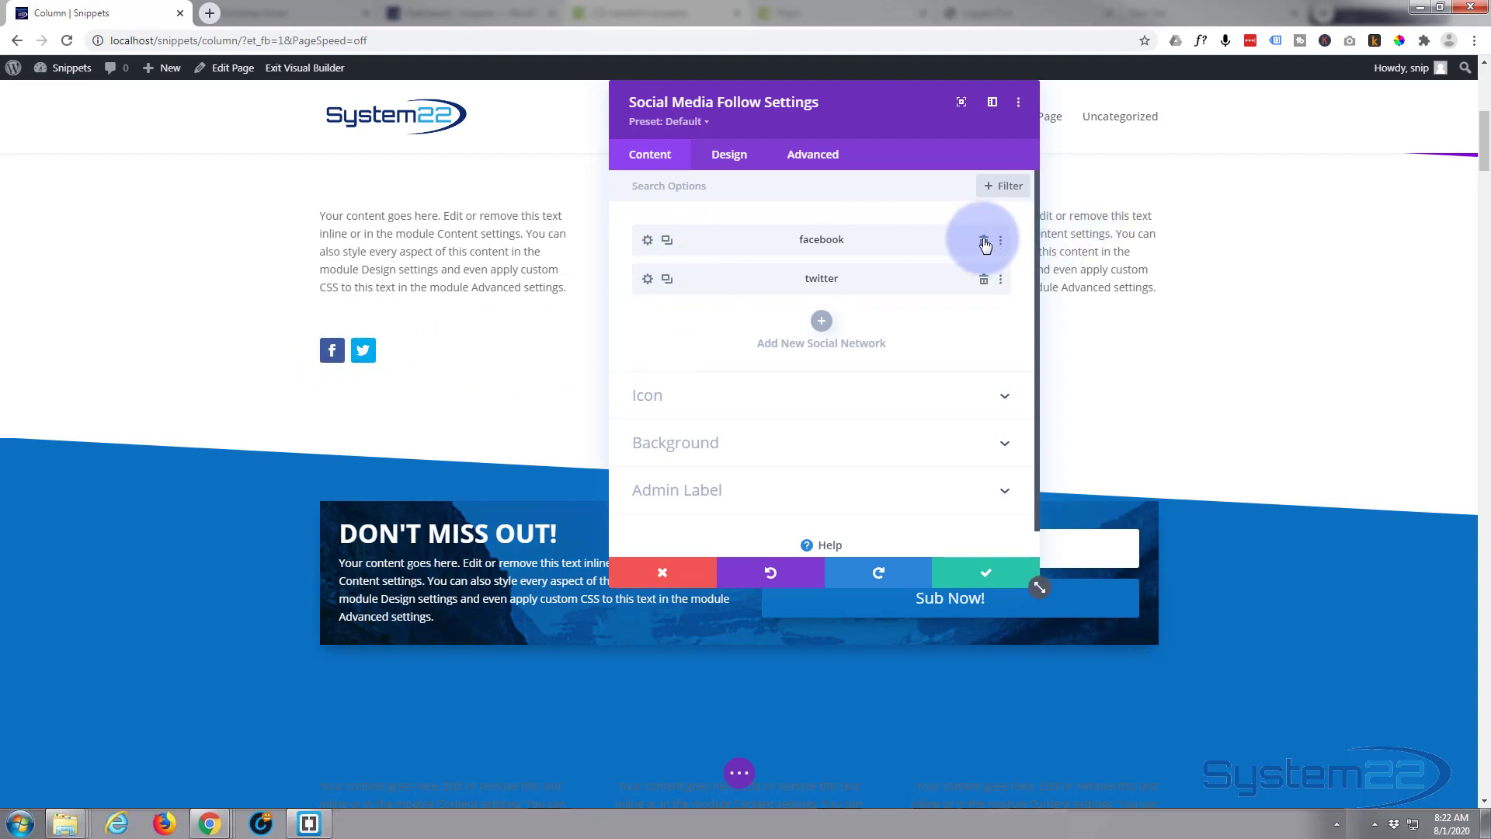
# - Add Pinterest as a new social network in the Social Media Follow module
pyautogui.click(824, 324)
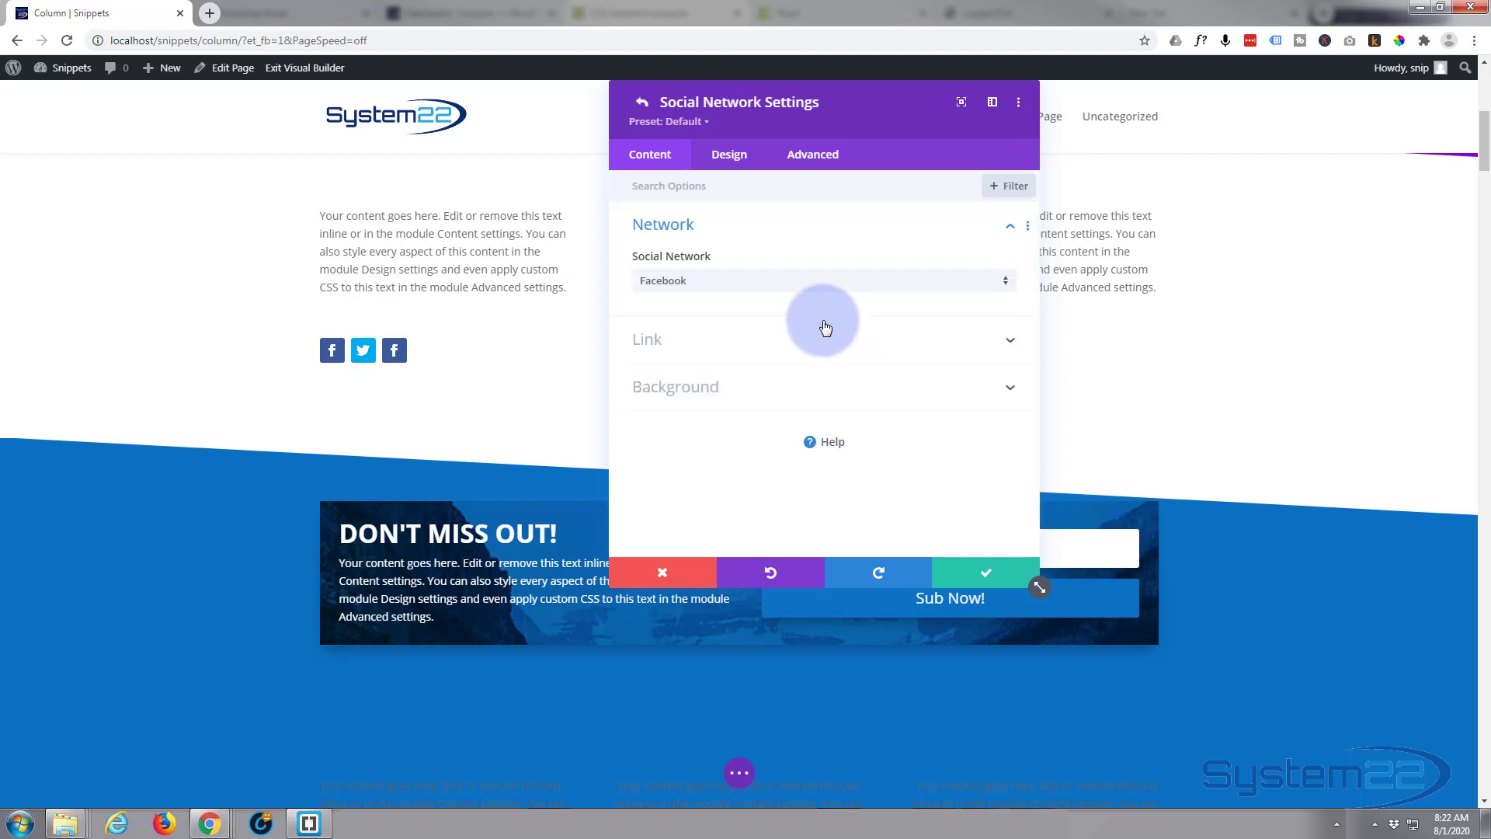
pyautogui.click(786, 288)
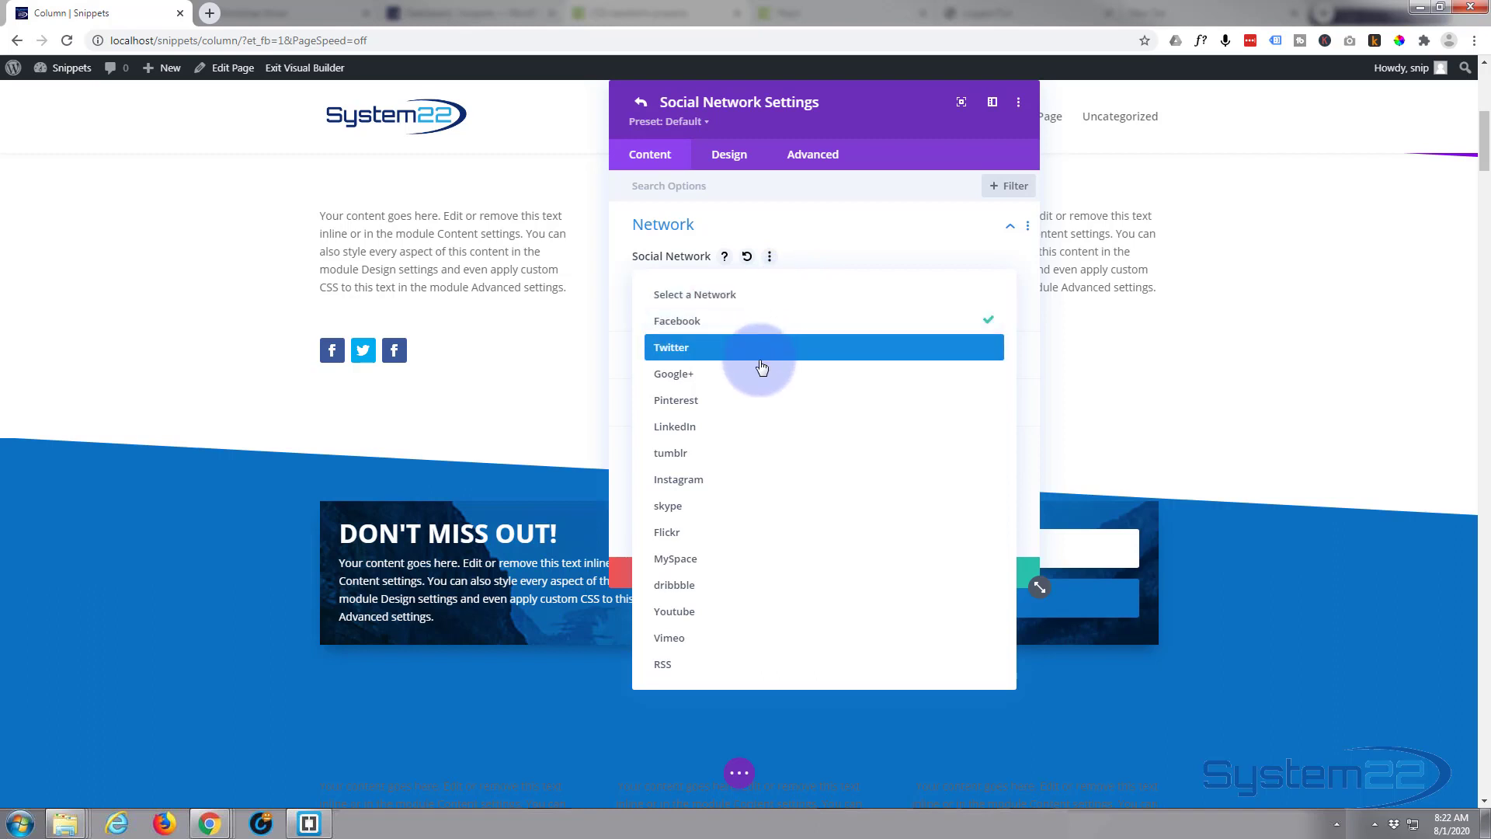
pyautogui.click(758, 401)
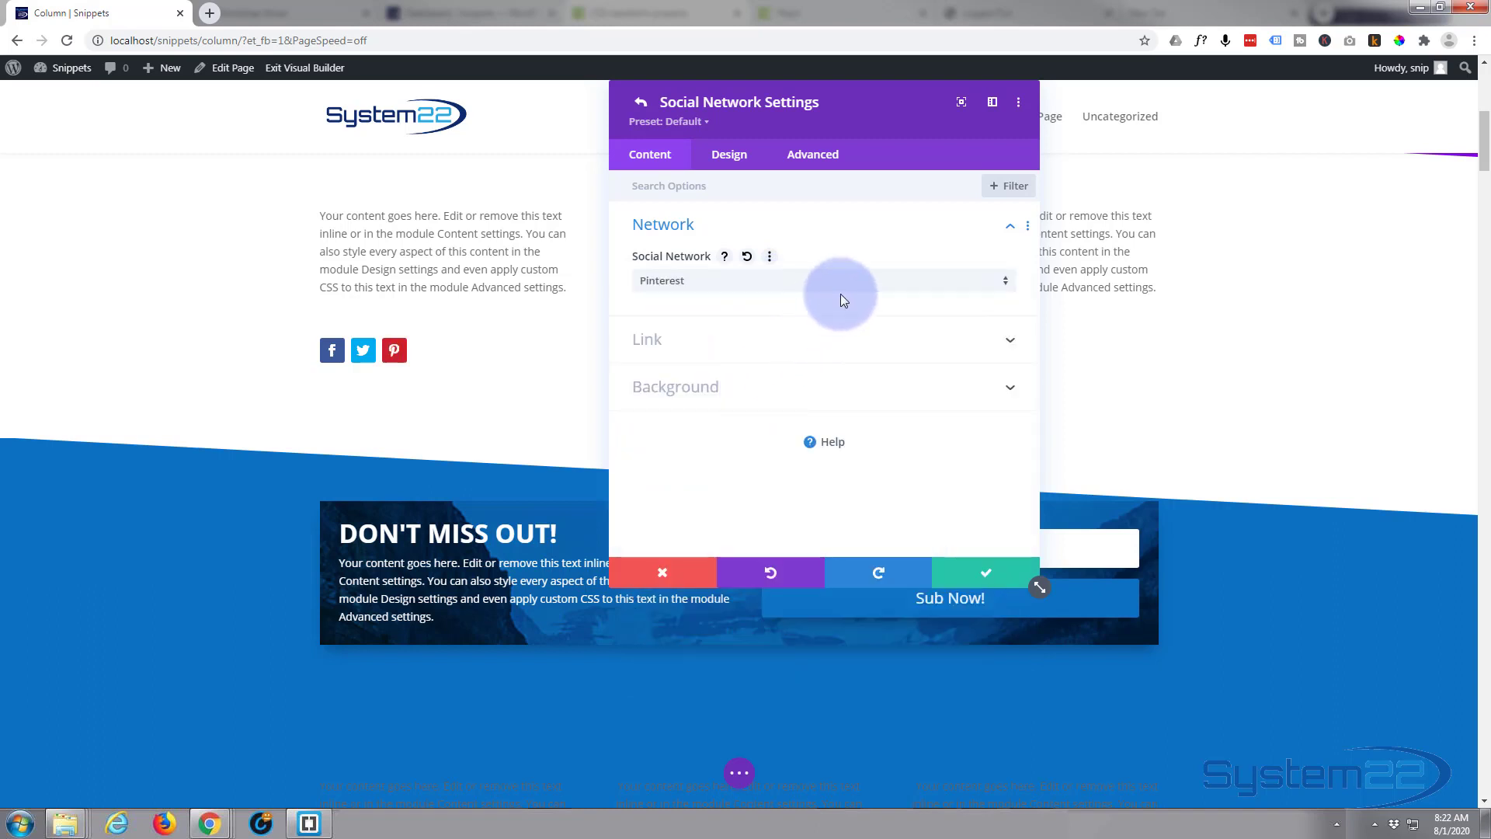
pyautogui.click(984, 574)
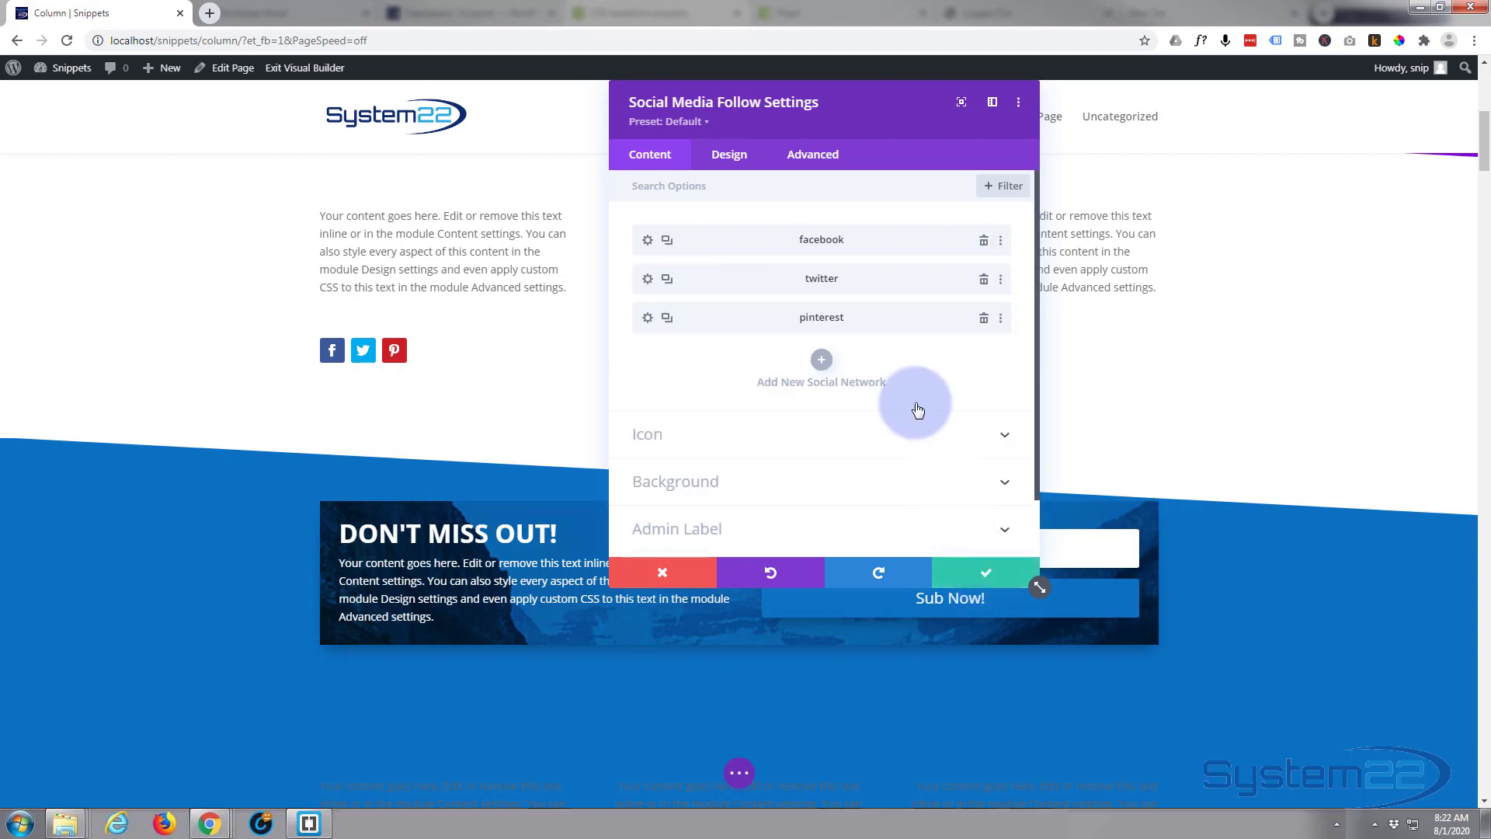
# - Add another social network to the module, set it to Instagram and save it
pyautogui.click(823, 365)
pyautogui.click(847, 289)
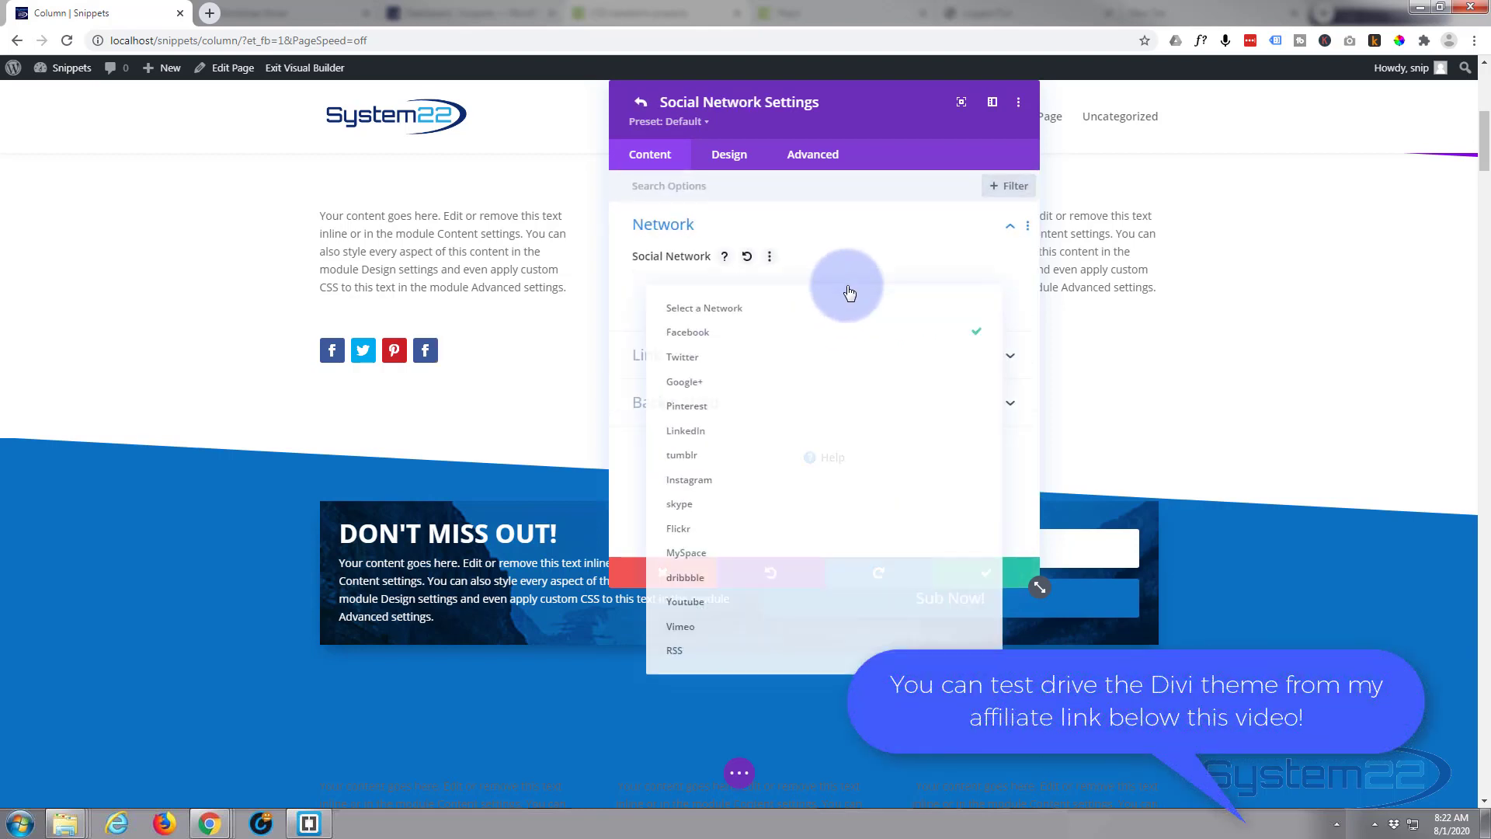
pyautogui.click(792, 492)
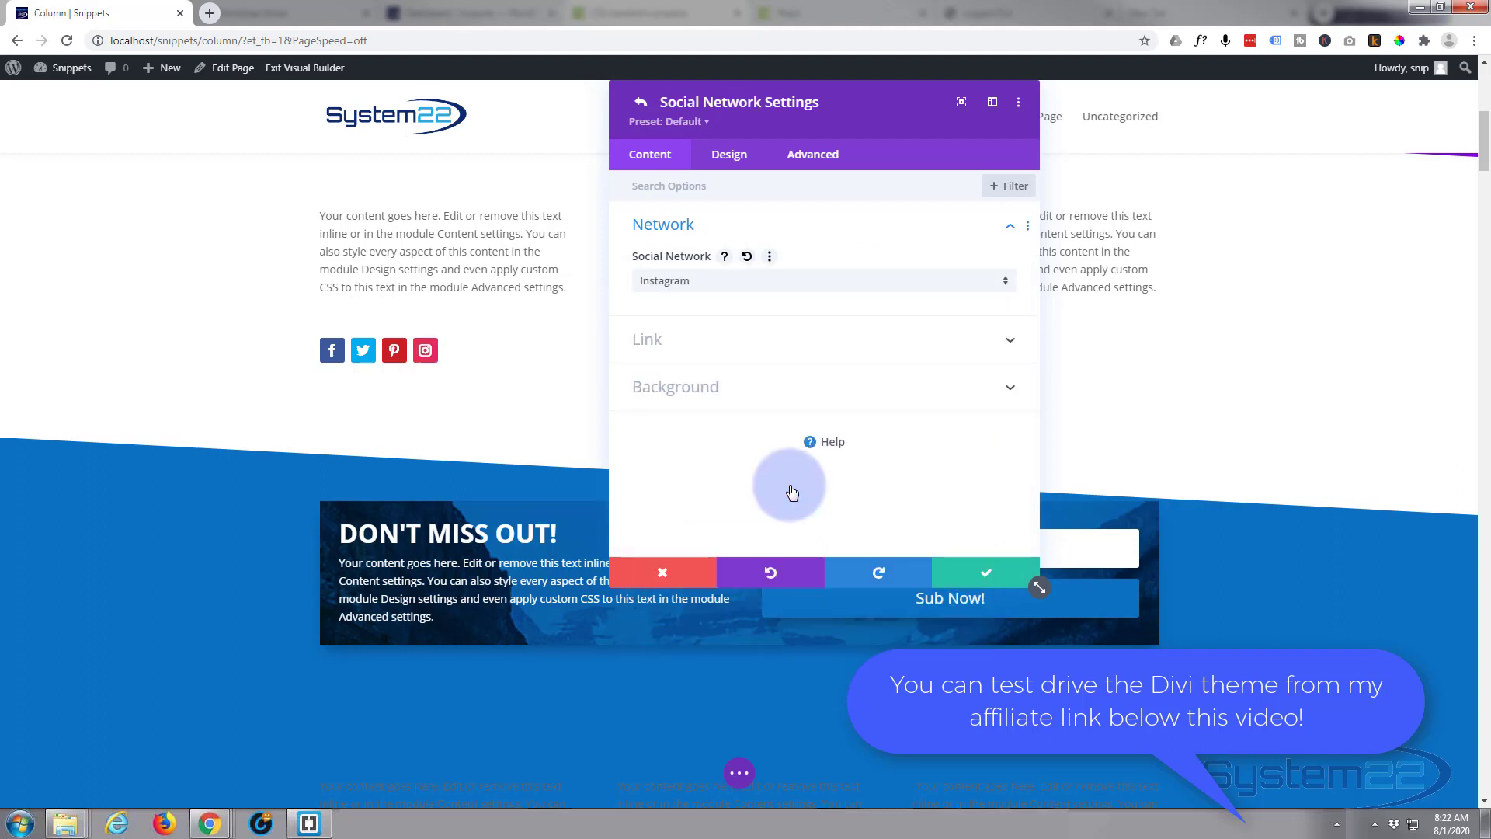
pyautogui.click(845, 285)
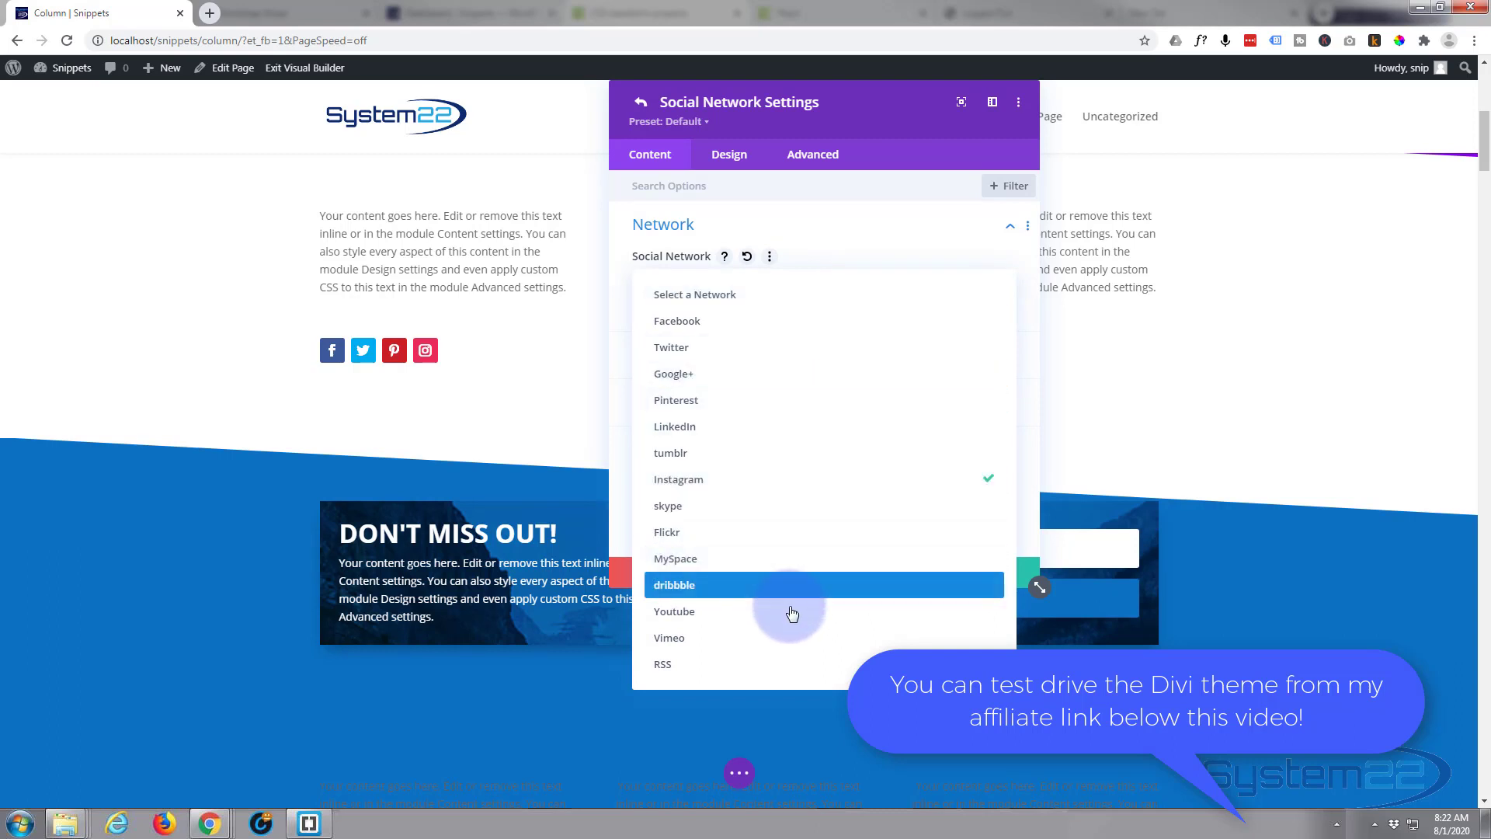
pyautogui.click(905, 218)
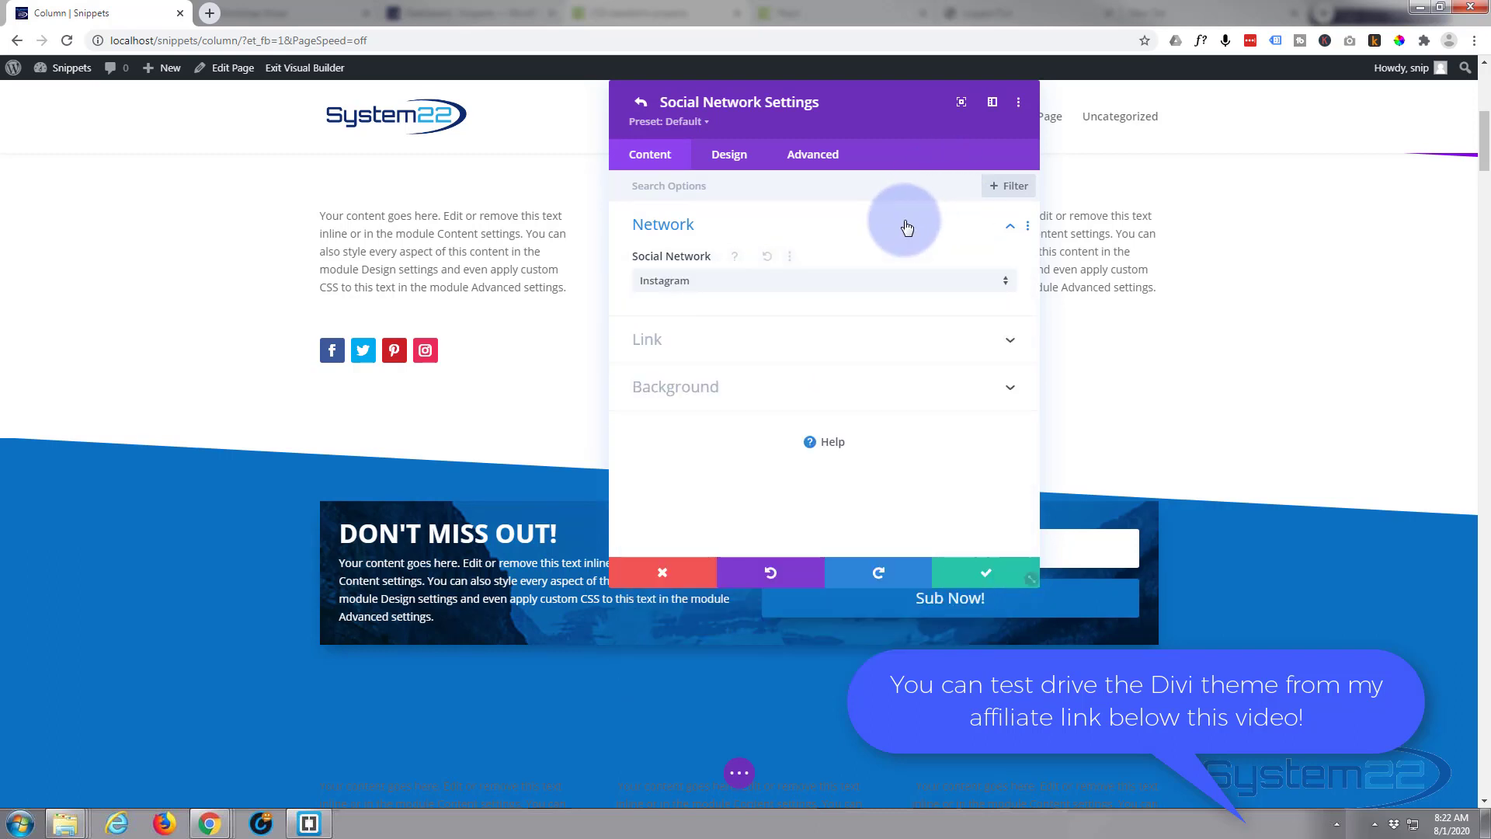
pyautogui.click(986, 572)
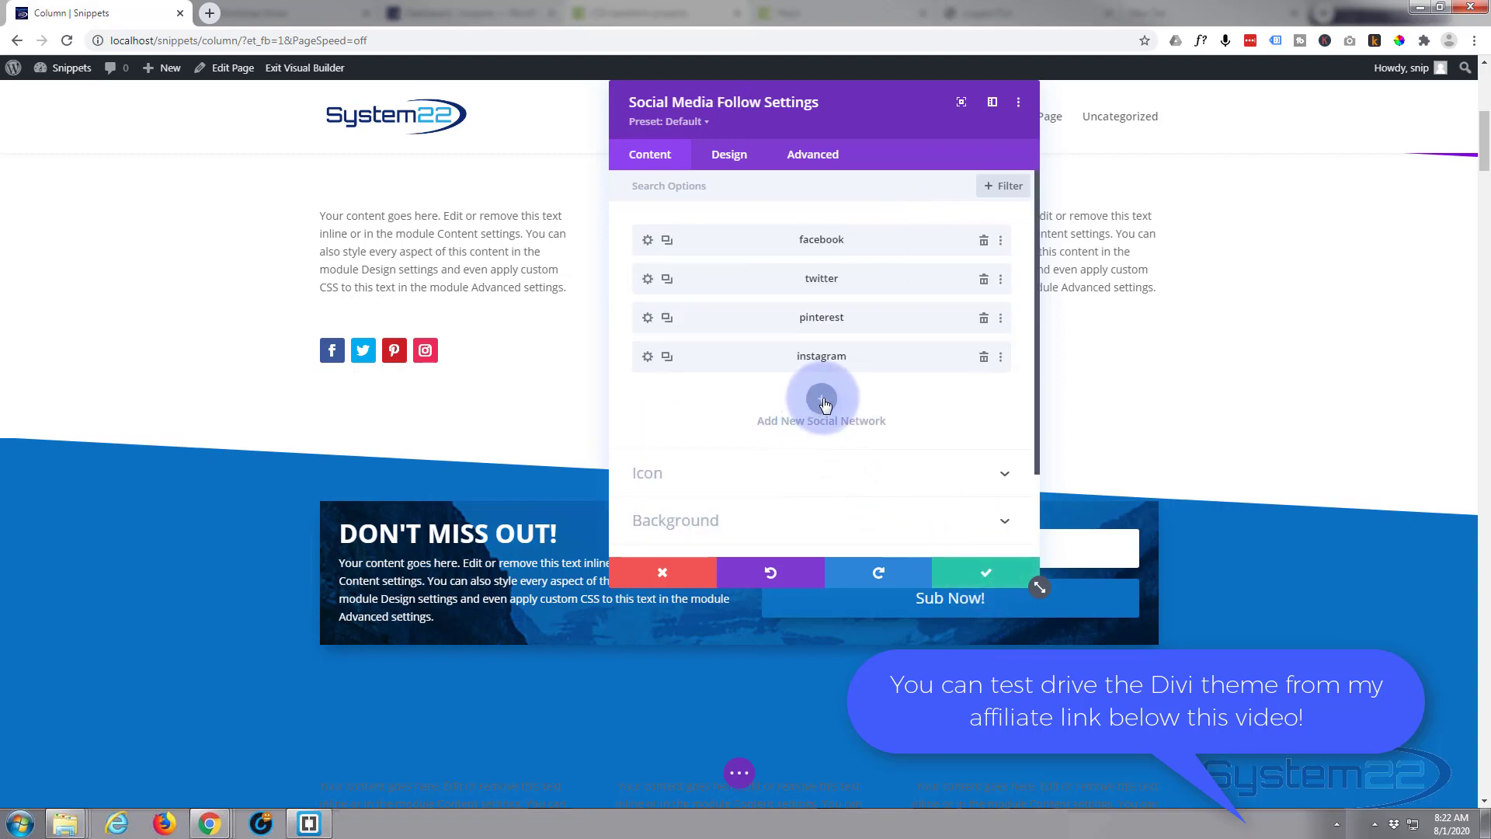
# - Add LinkedIn as a further network in the Social Media Follow module and save it
pyautogui.click(821, 401)
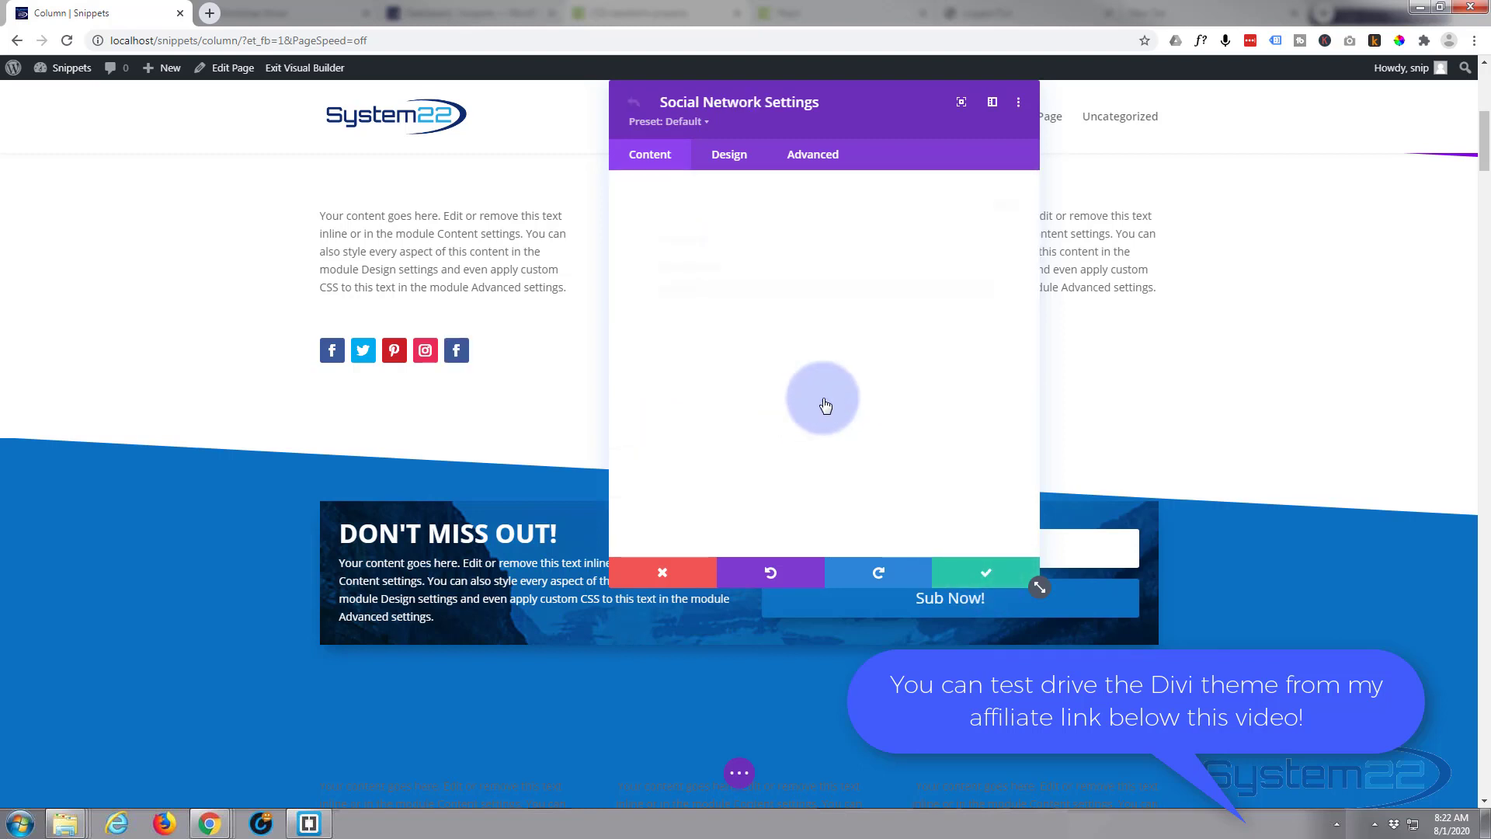
pyautogui.click(758, 287)
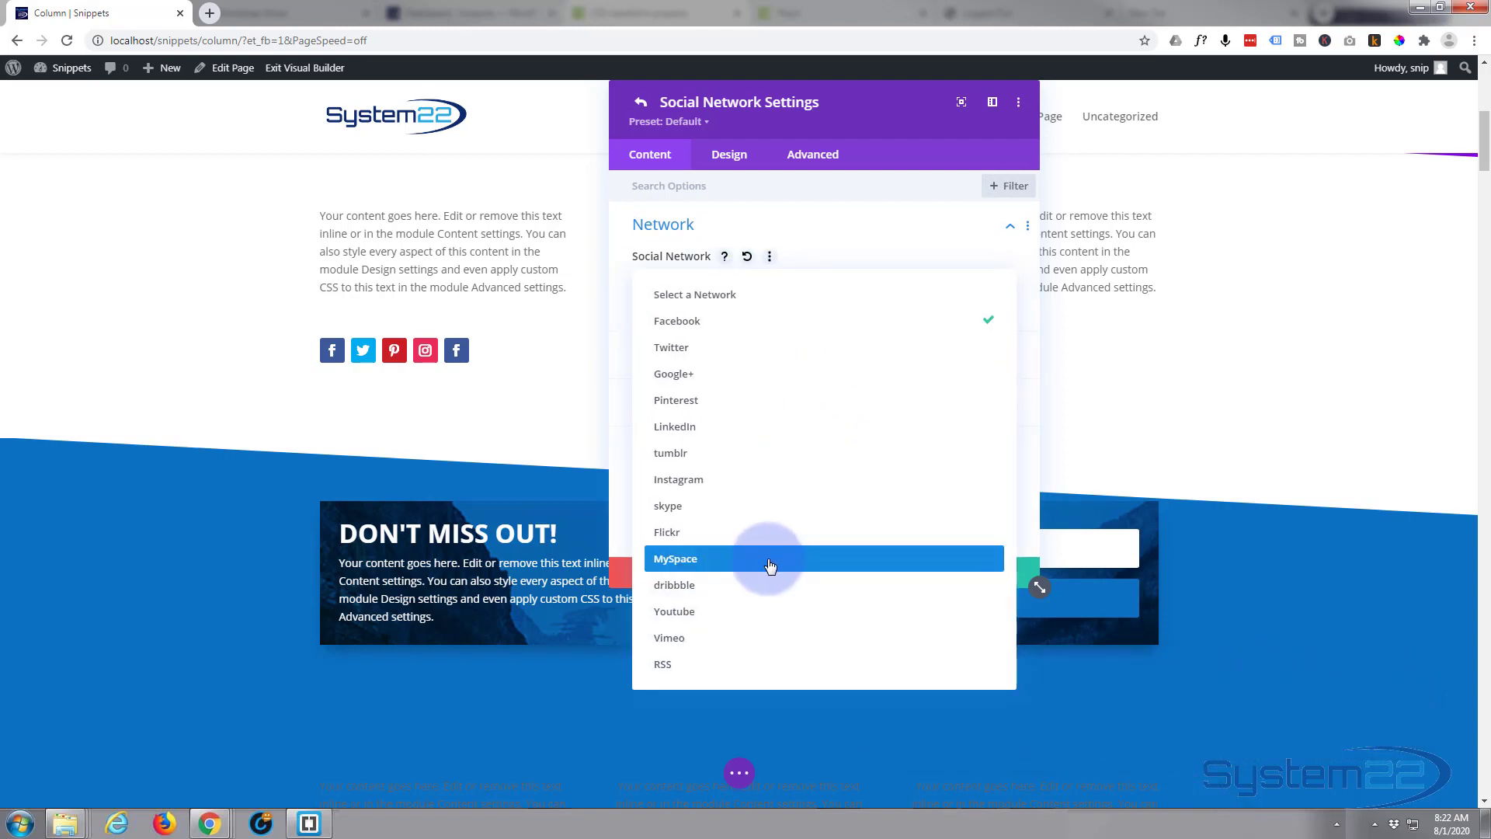
pyautogui.click(730, 438)
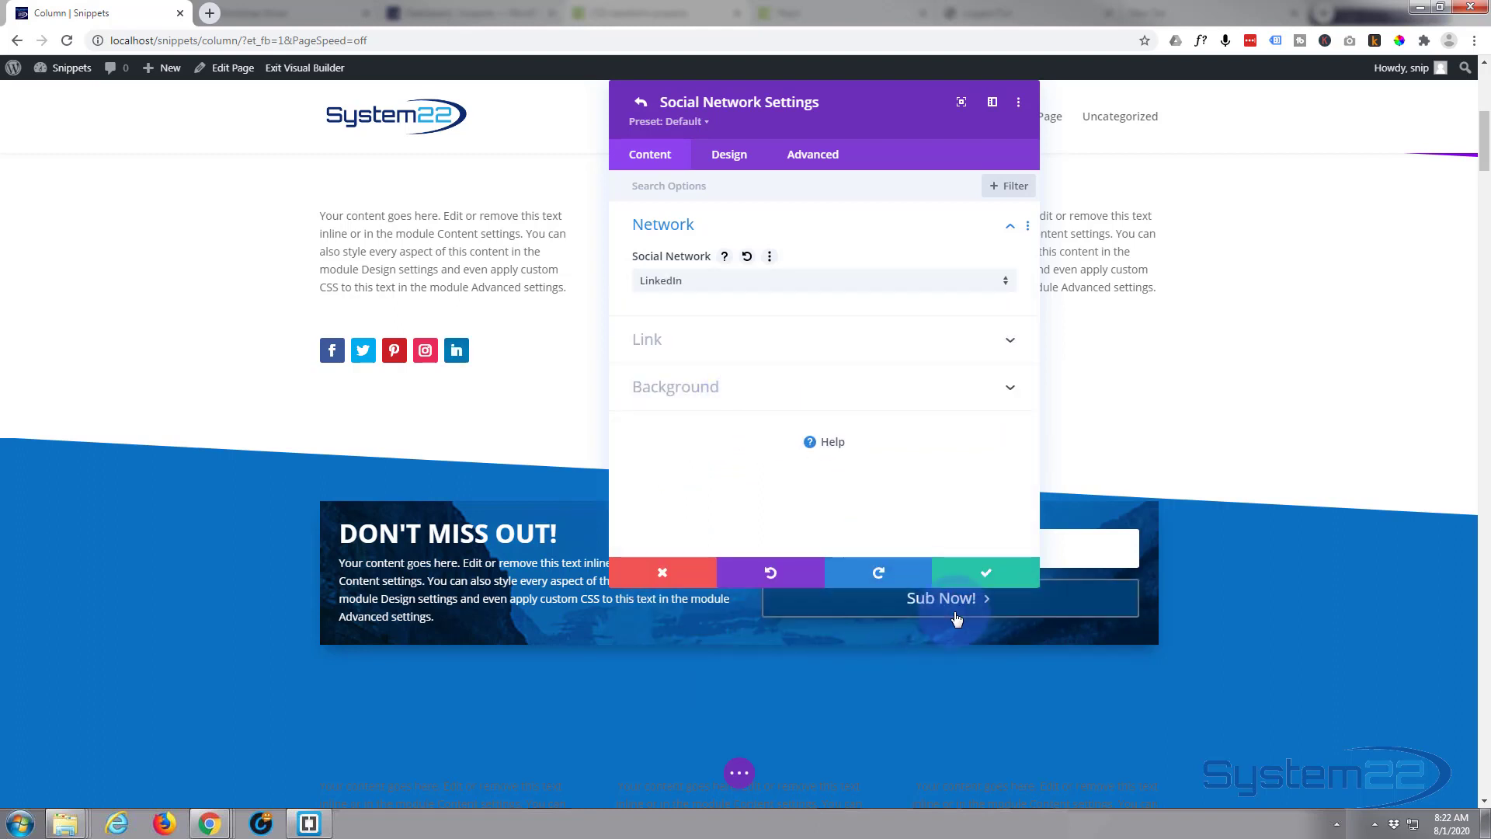
pyautogui.click(982, 574)
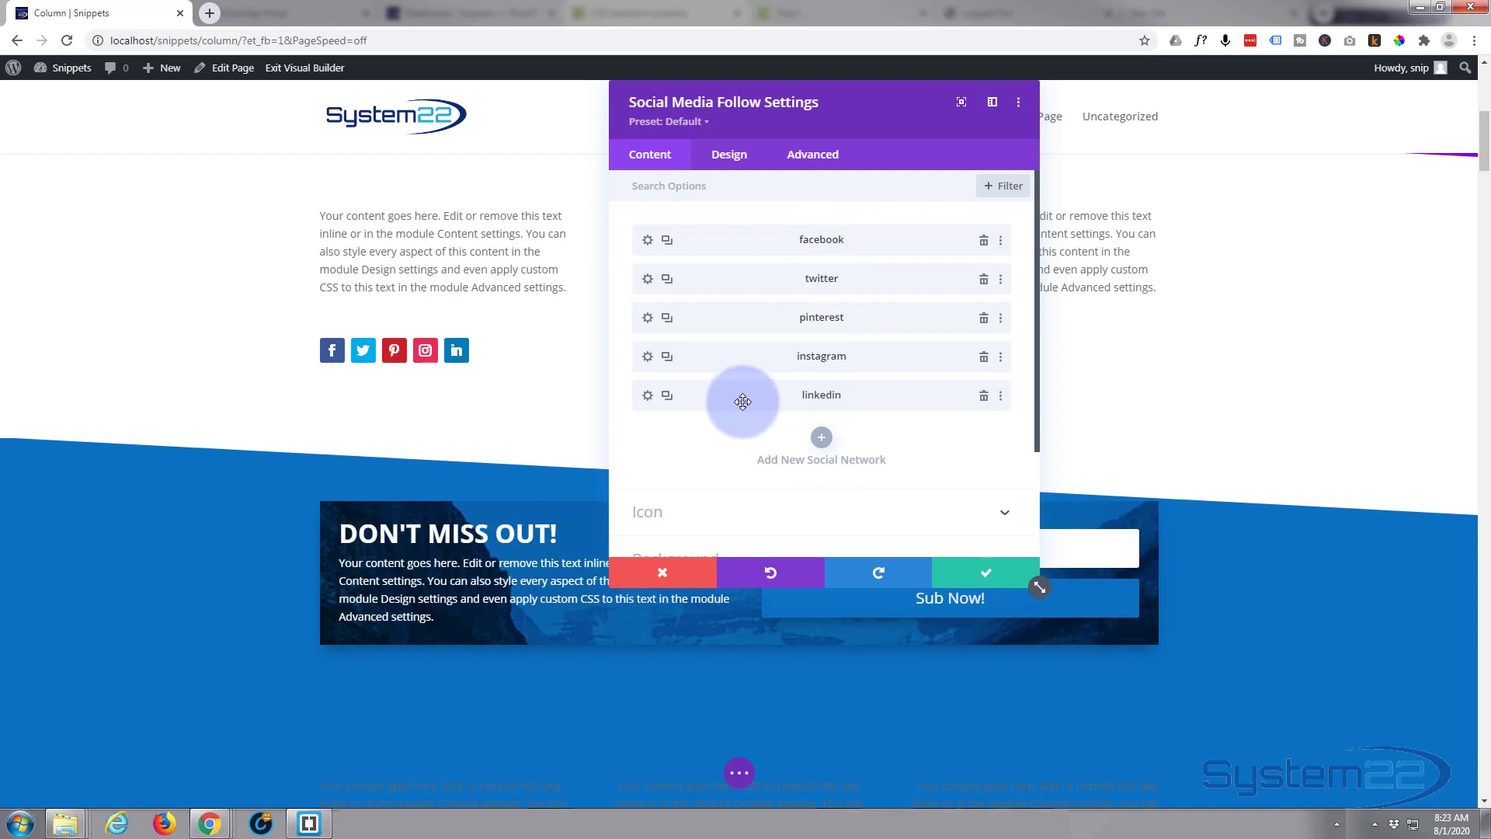
pyautogui.scroll(-2, 745, 400)
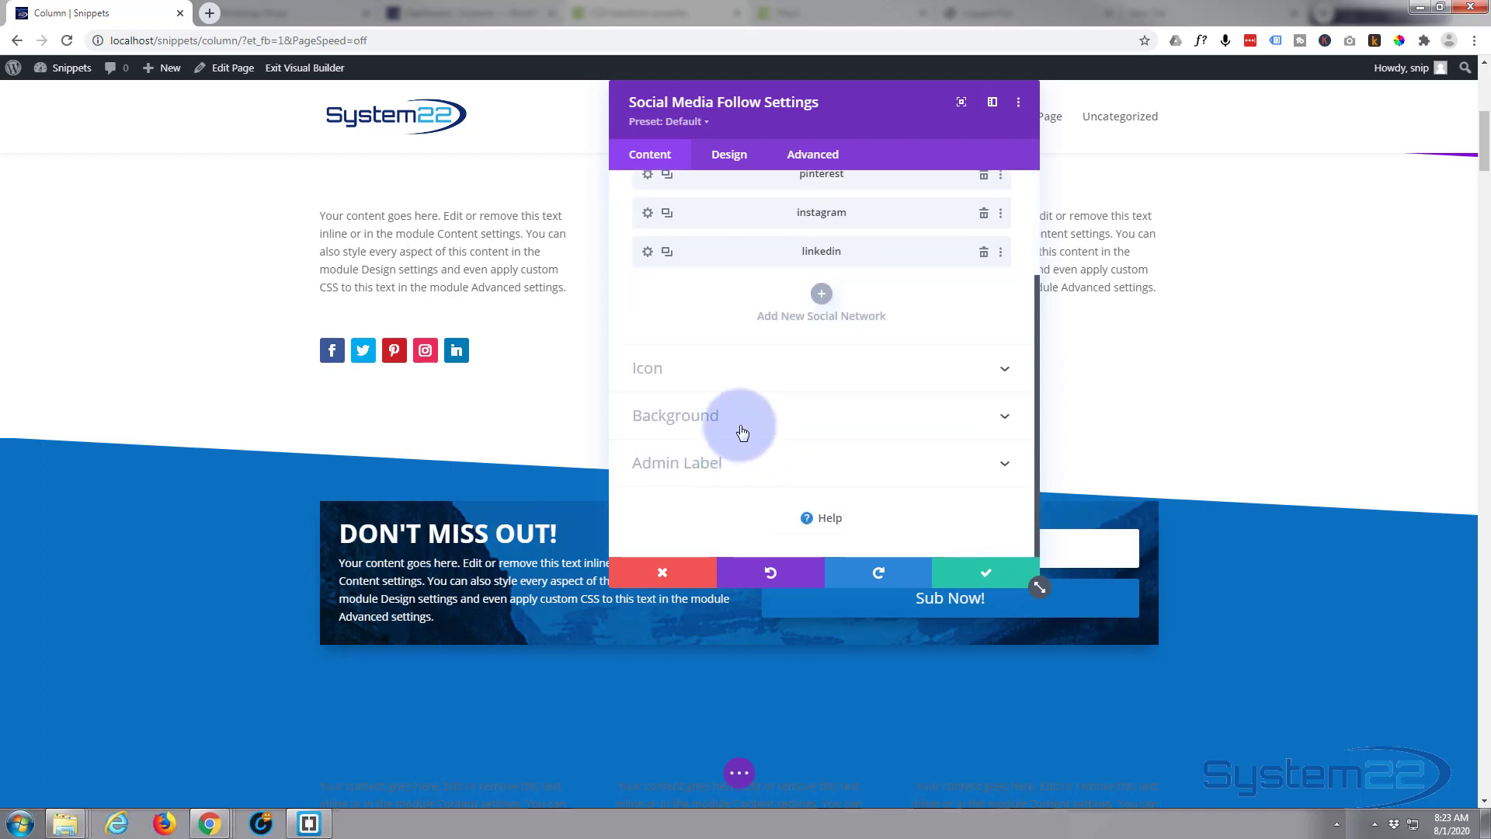
pyautogui.scroll(2, 709, 422)
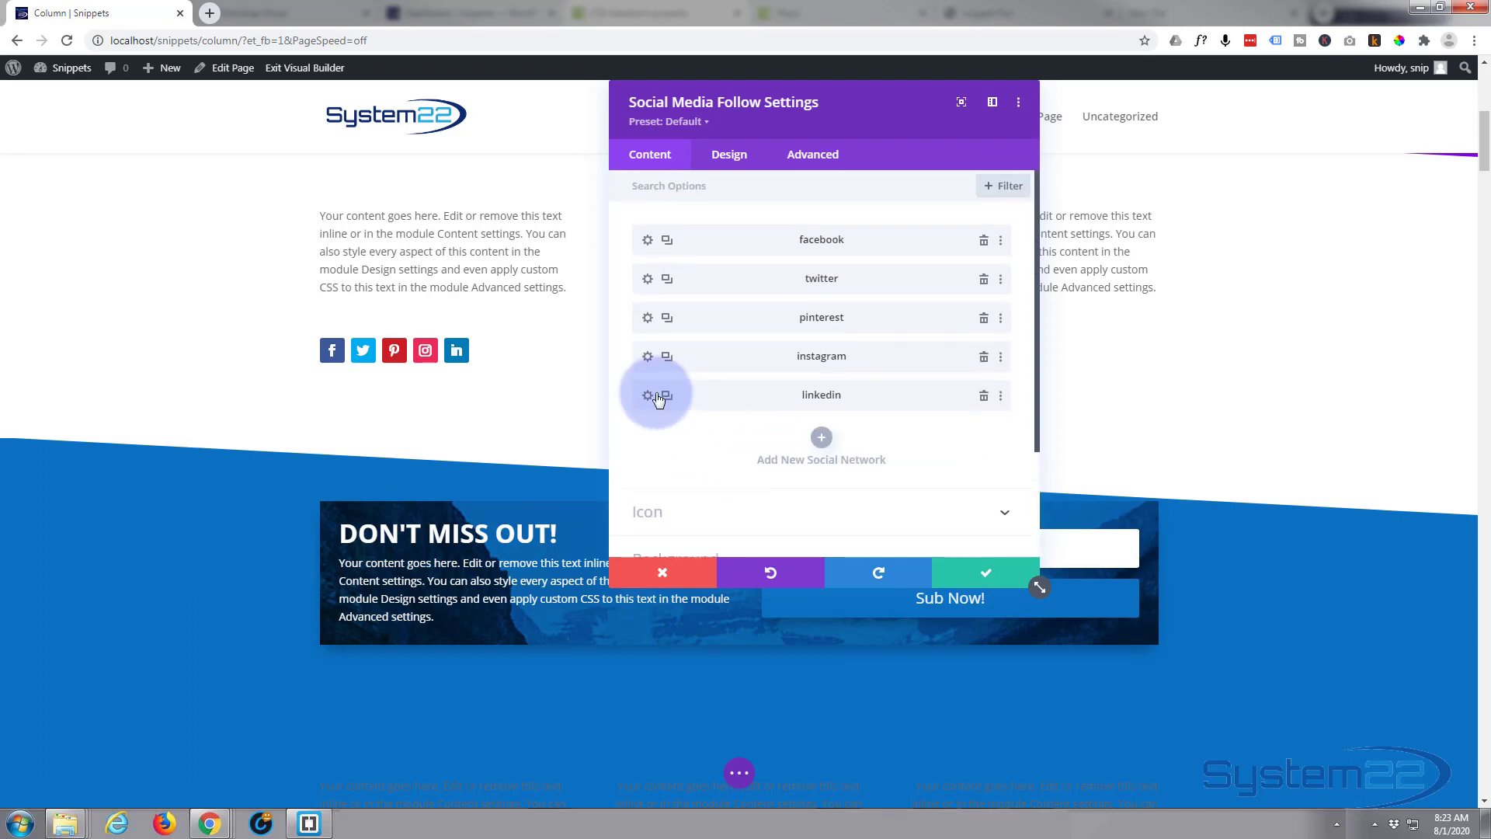
pyautogui.click(647, 241)
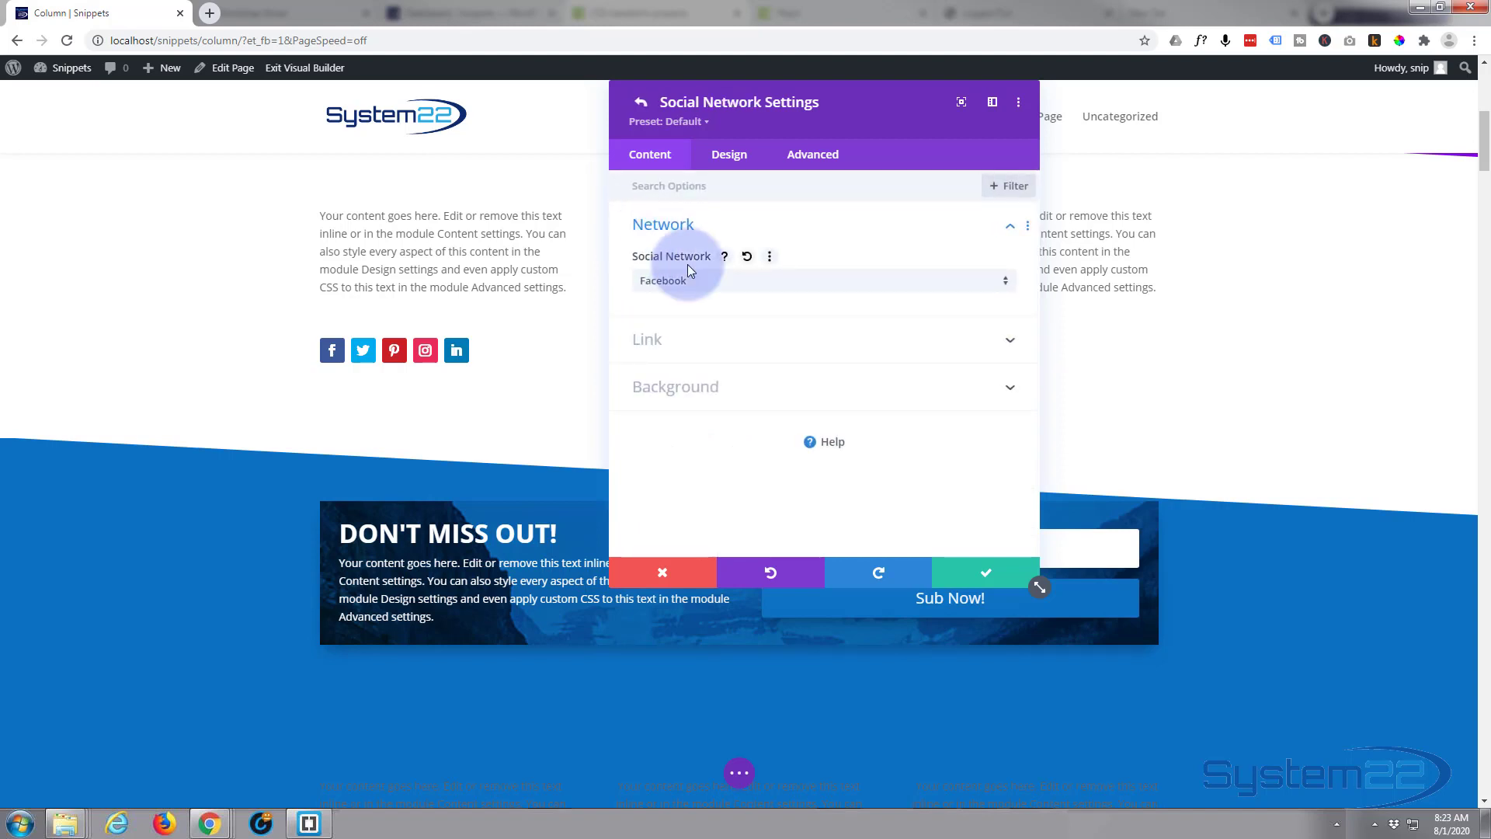
pyautogui.click(742, 338)
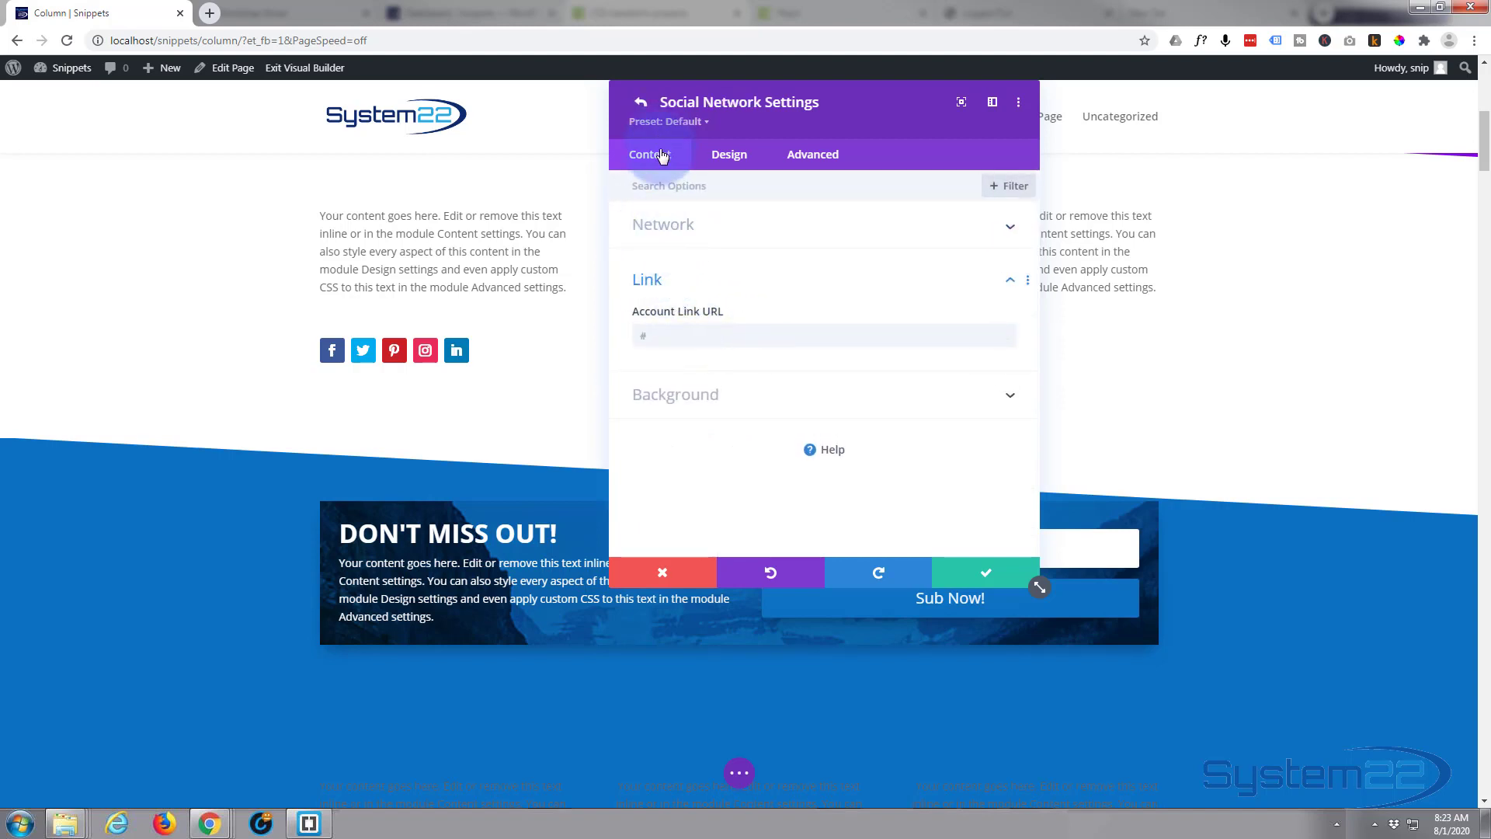
pyautogui.click(674, 333)
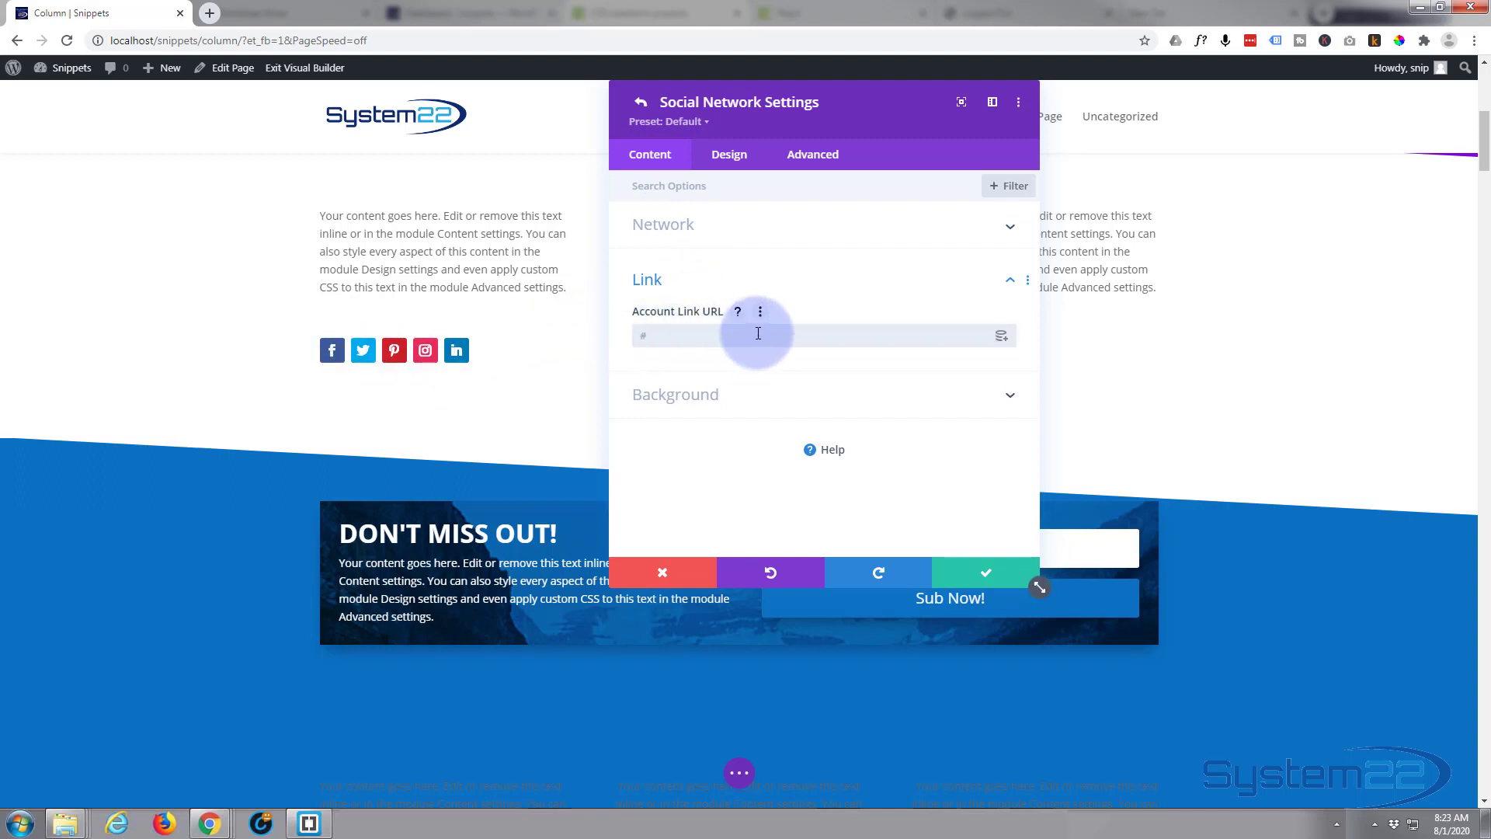
pyautogui.write('https://www.facebook.com/system22.net/')
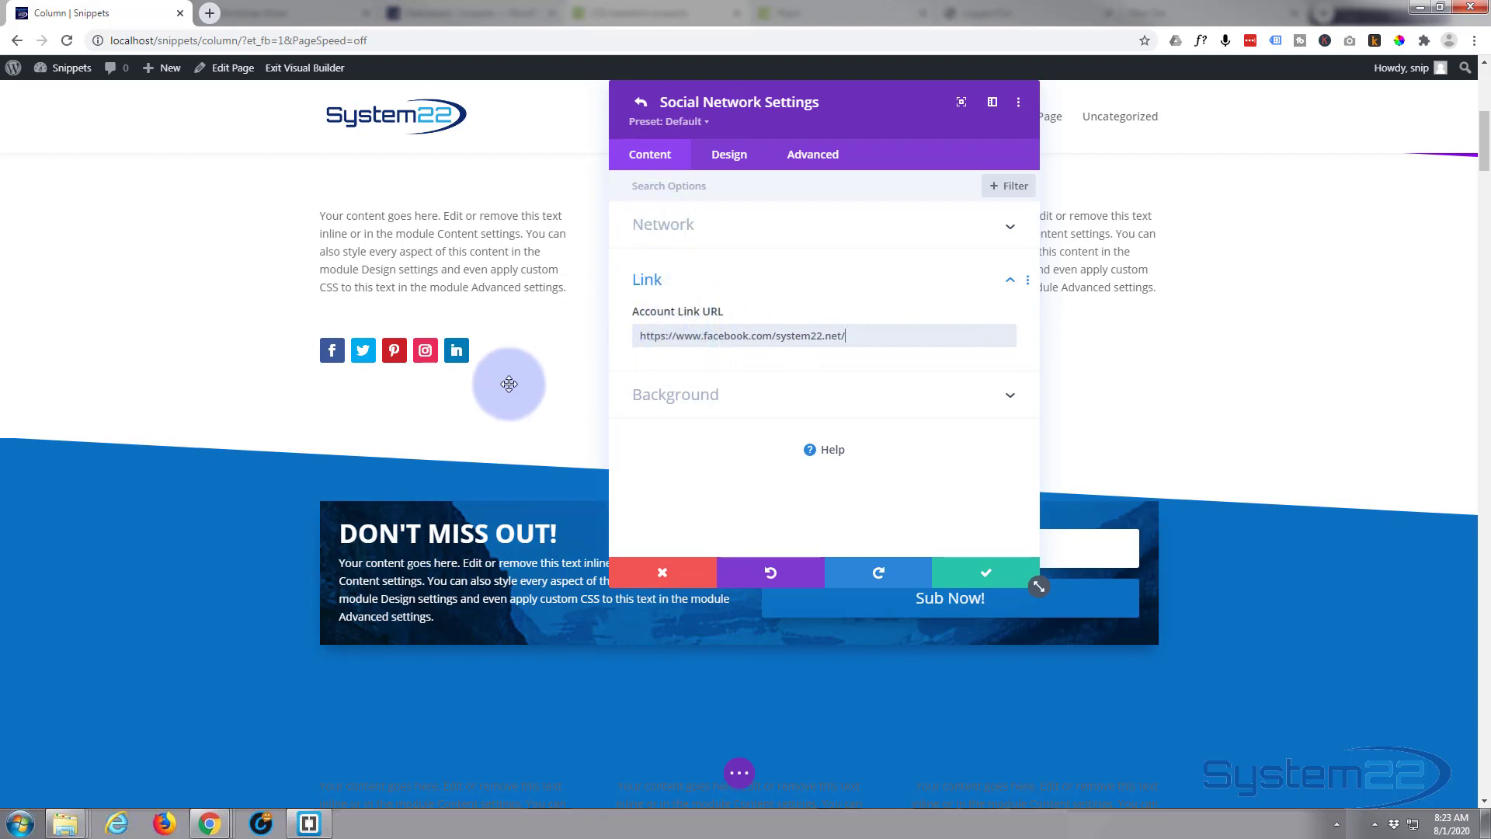
# - Try red and green backgrounds on the Facebook icon, settle on the saved blue swatch, and save the network's settings
pyautogui.click(755, 404)
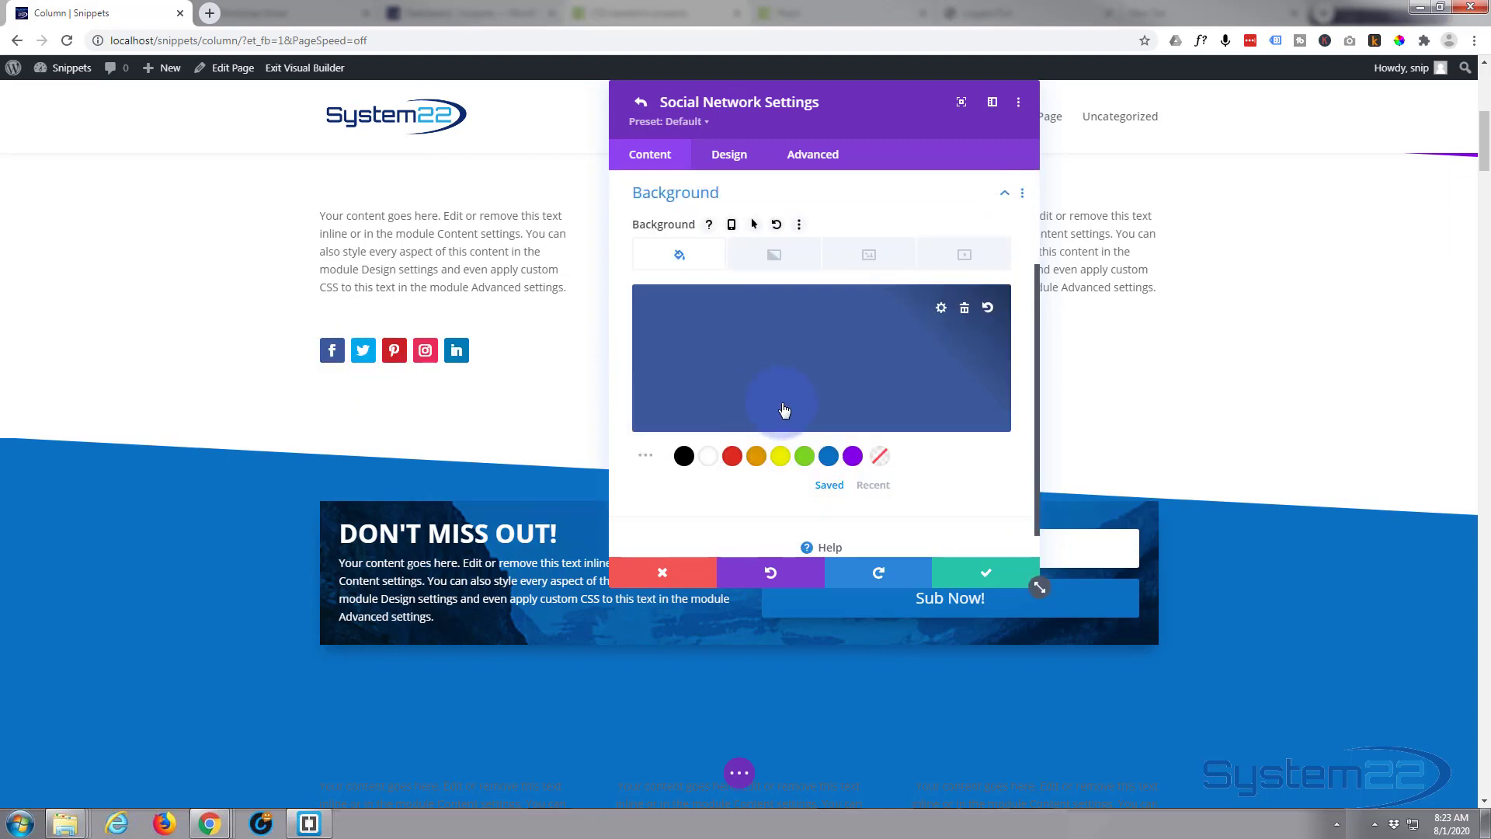
pyautogui.click(732, 456)
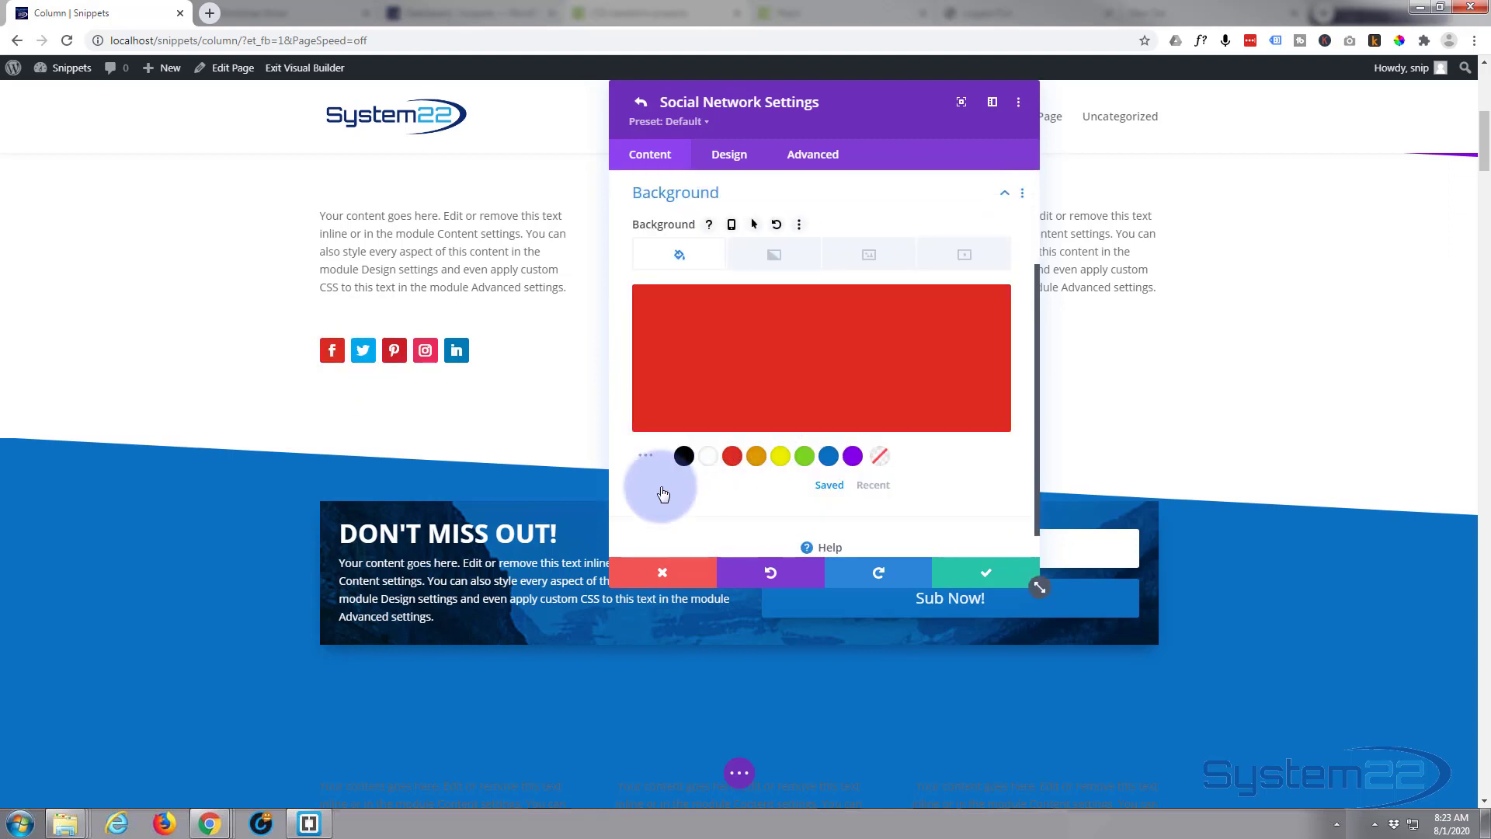
pyautogui.click(804, 459)
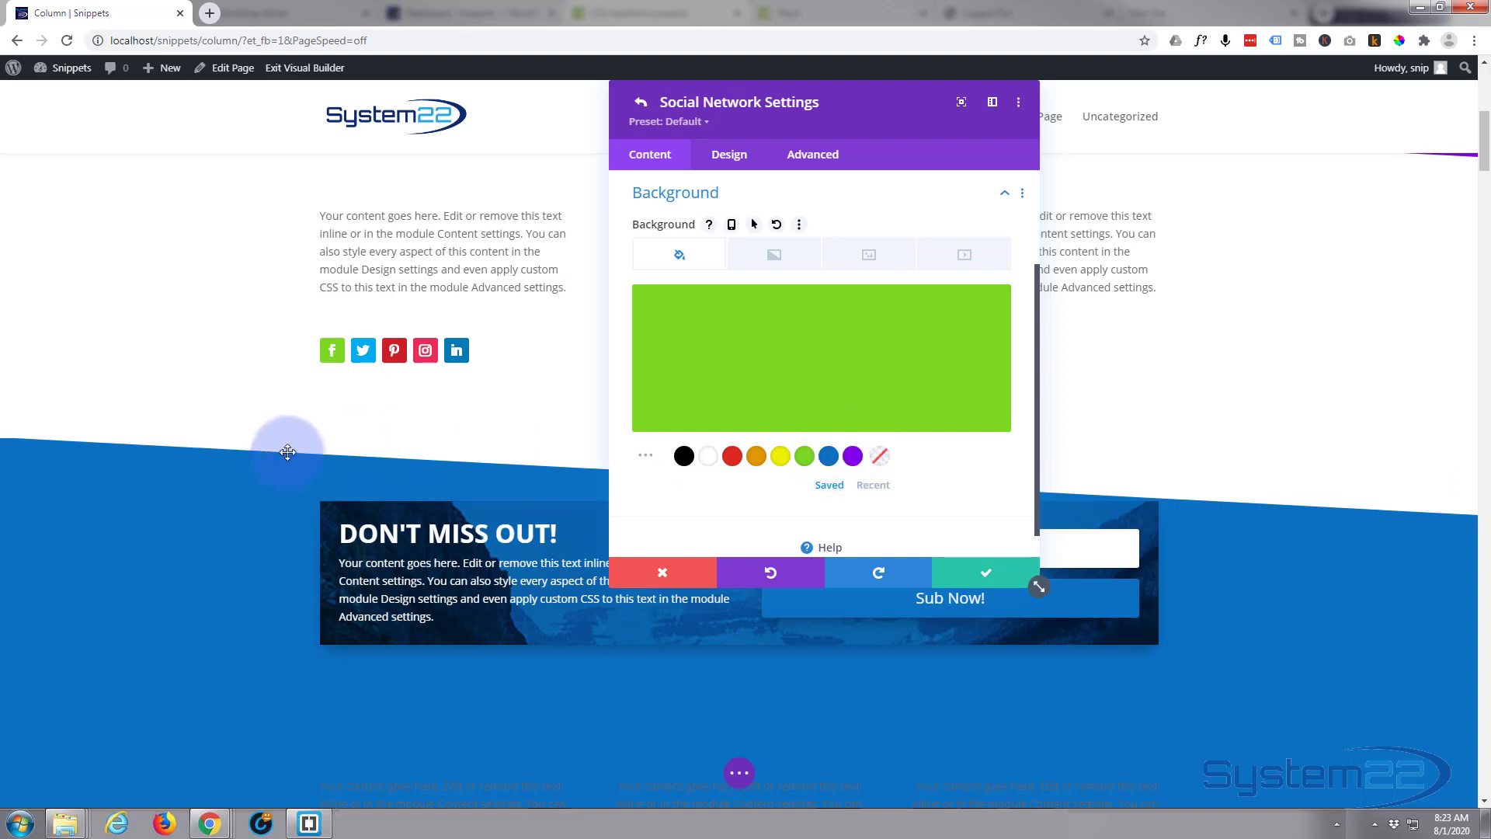
pyautogui.moveTo(243, 514)
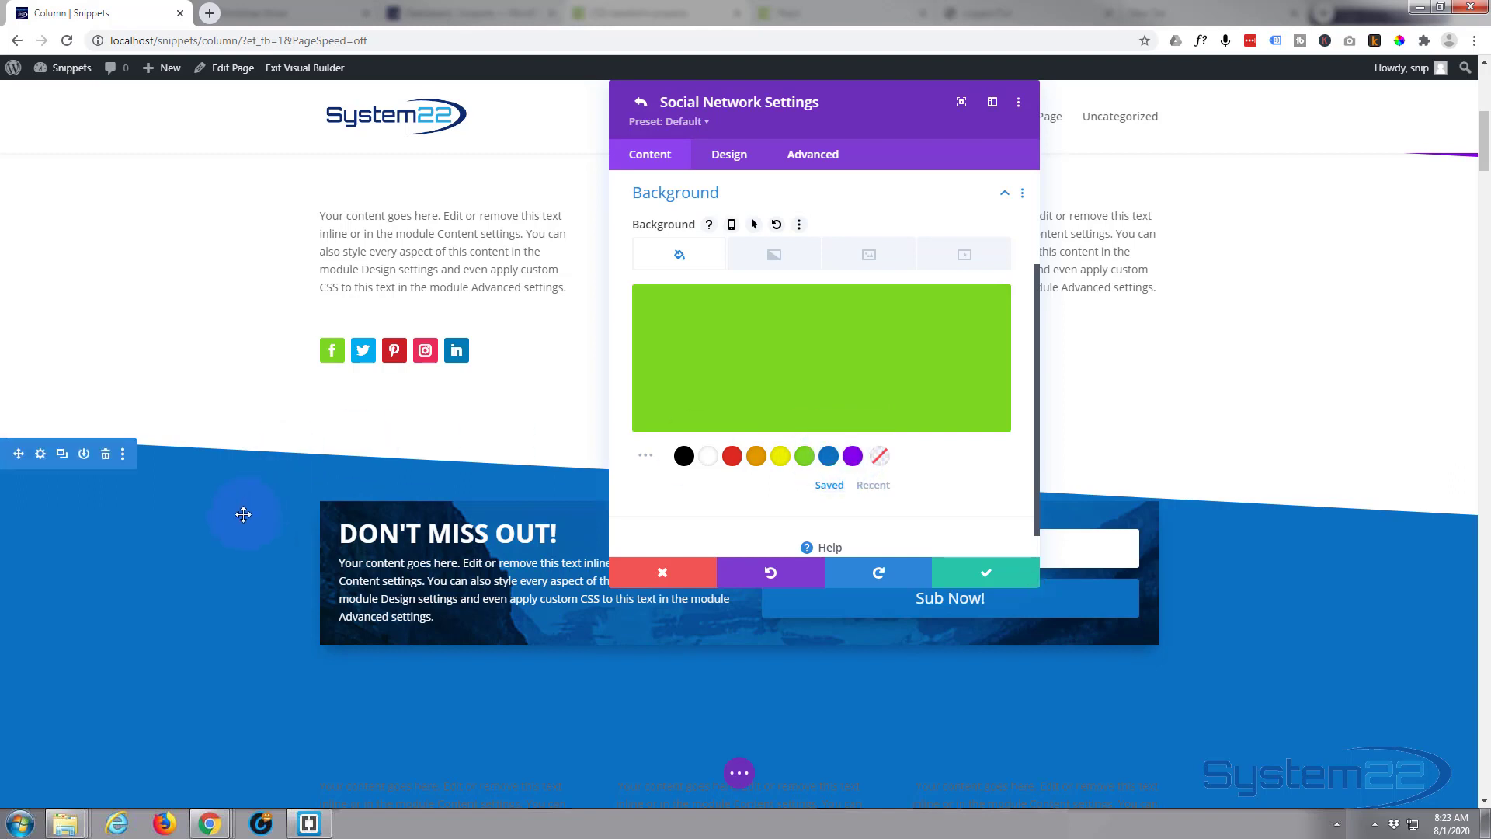
pyautogui.click(830, 457)
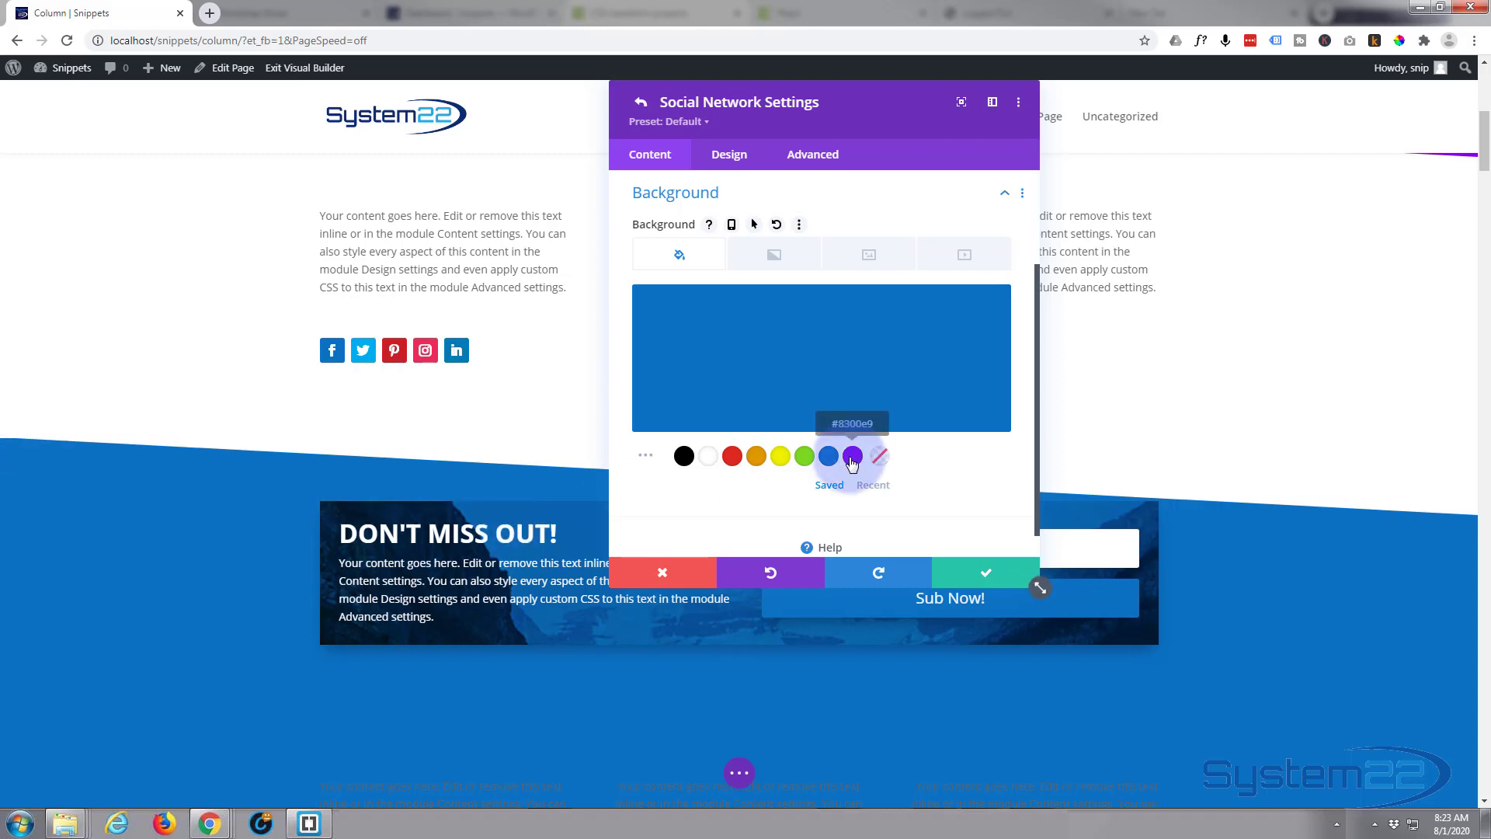
pyautogui.moveTo(770, 365)
pyautogui.scroll(-1, 786, 340)
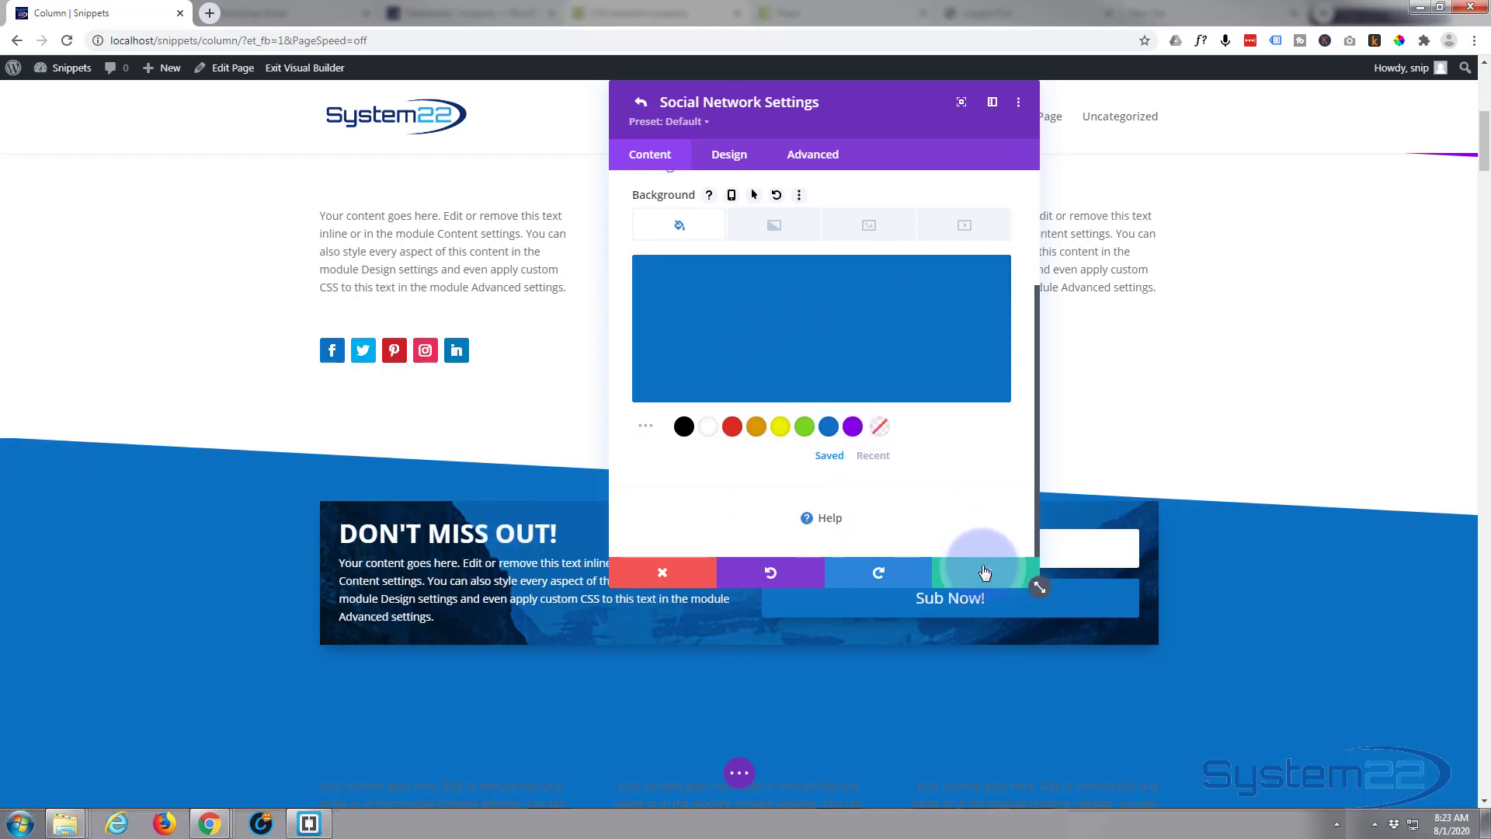
pyautogui.click(982, 569)
pyautogui.scroll(5, 717, 301)
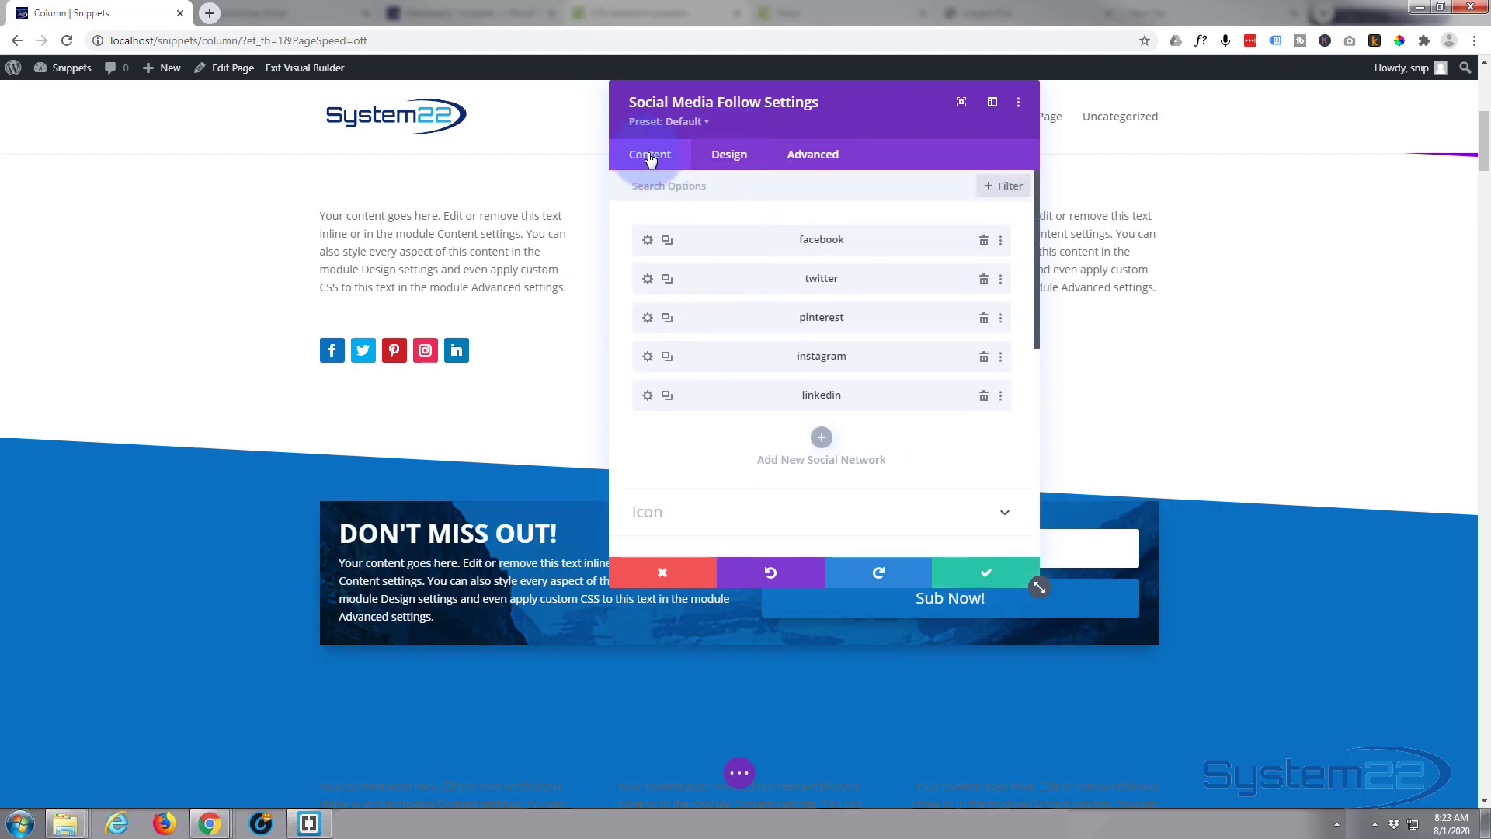
pyautogui.scroll(-3, 738, 380)
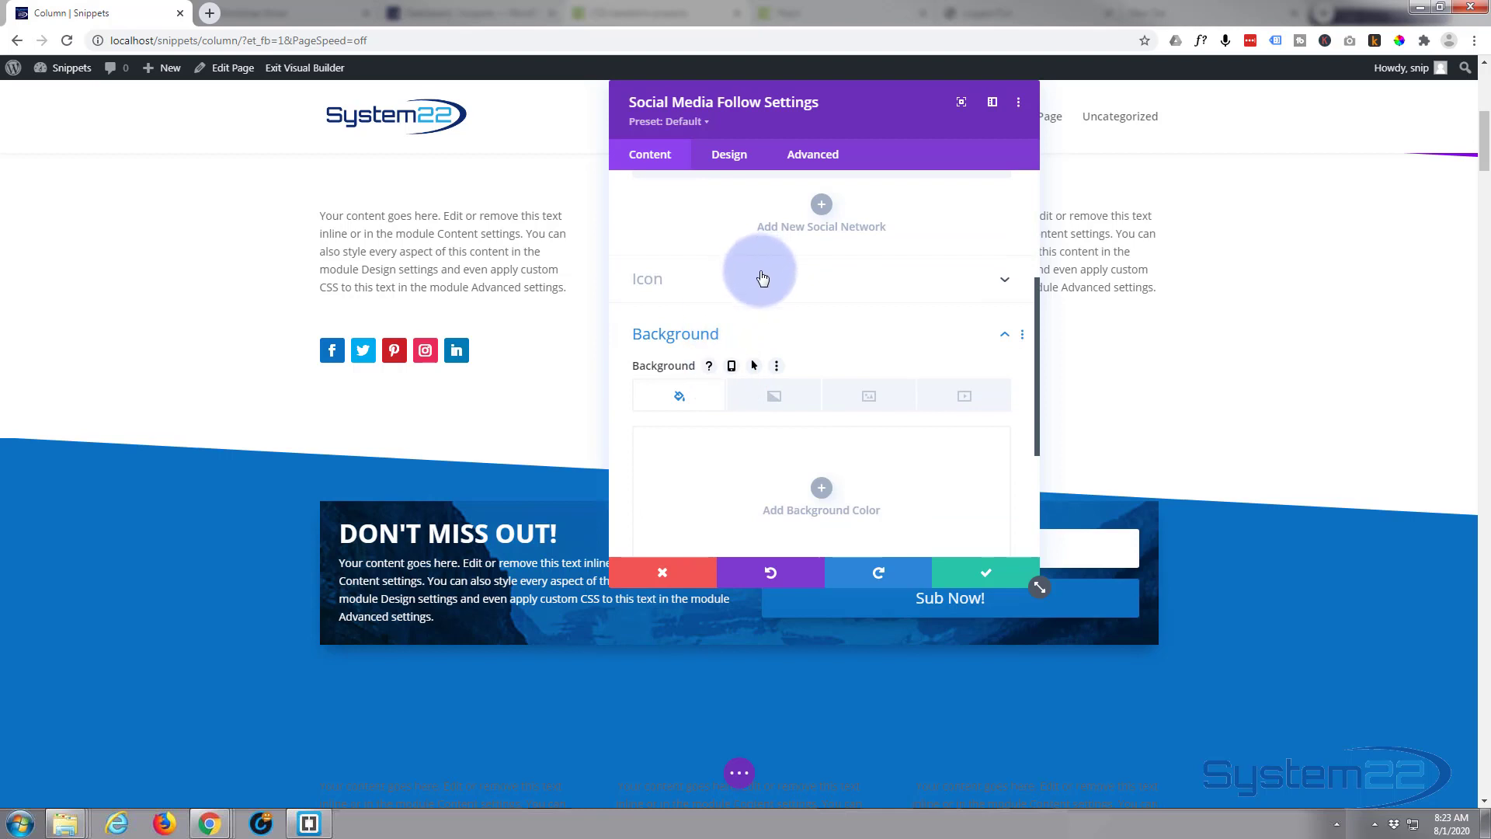
# - Turn on the Follow Button option for the module's social icons
pyautogui.click(819, 281)
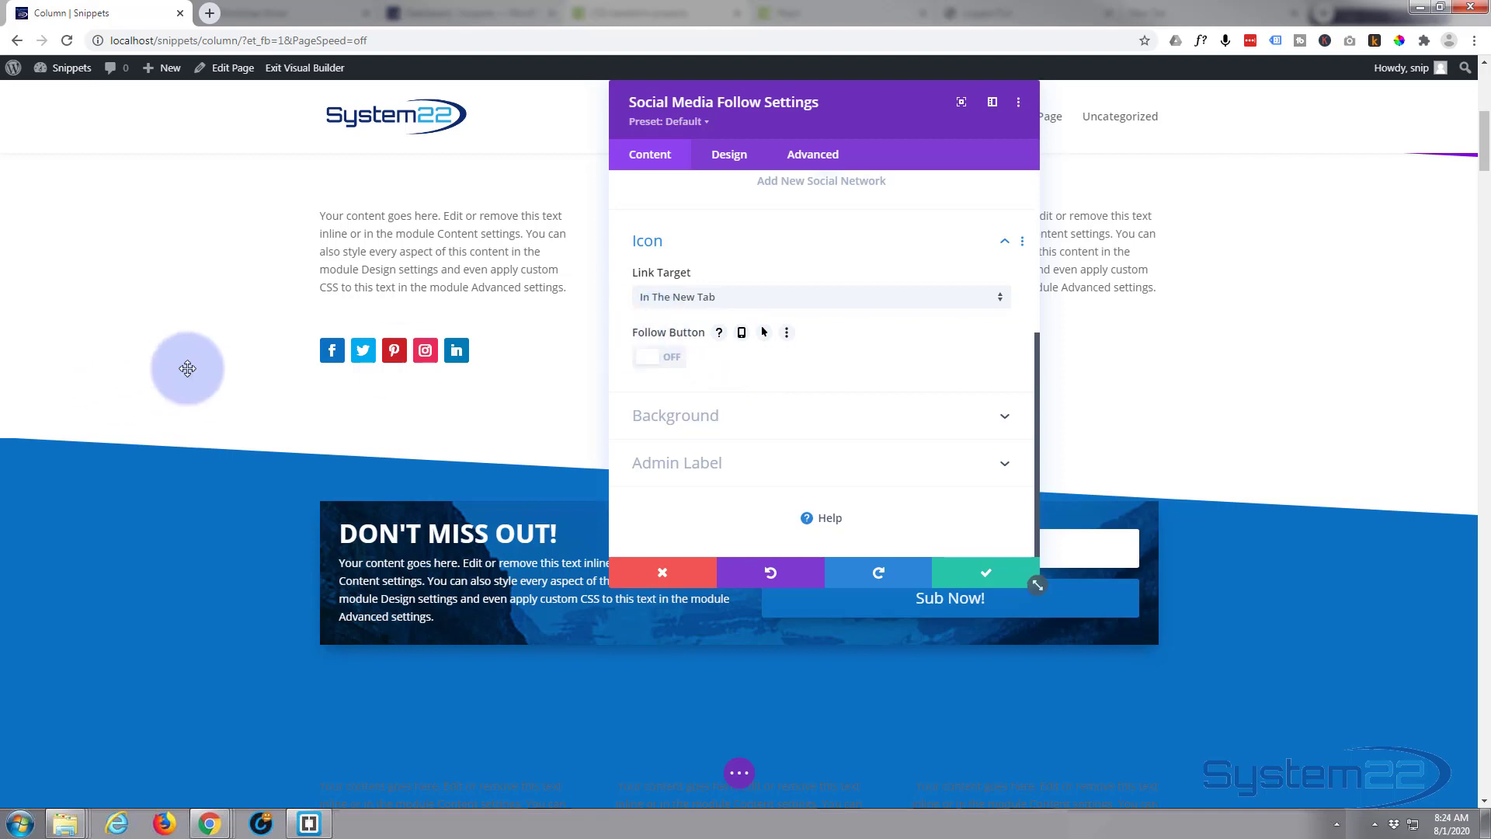
pyautogui.click(672, 359)
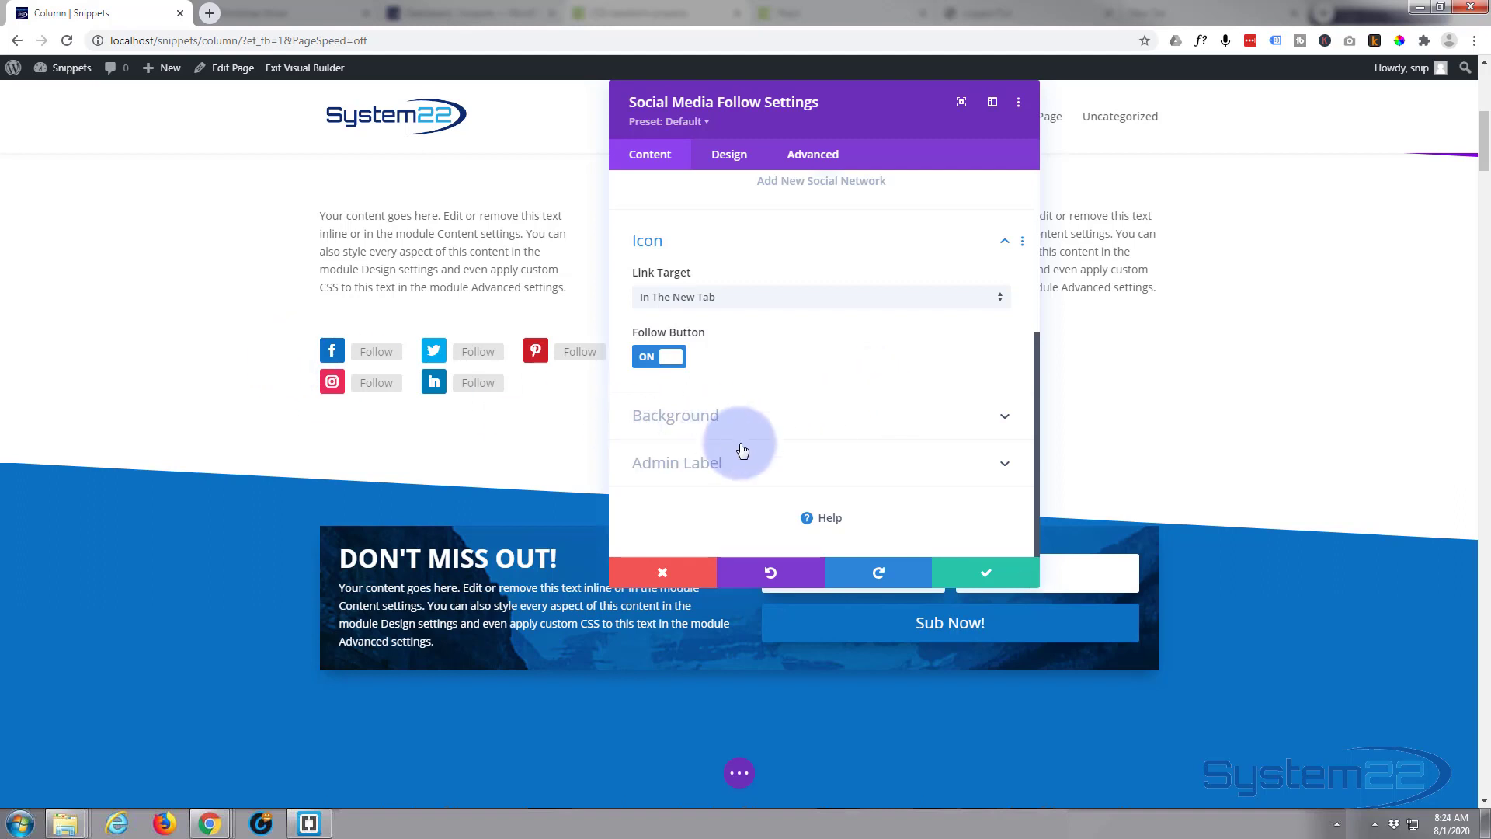
# - Try the saved green #7cda24 background behind the whole module and clear it back to transparent
pyautogui.click(760, 429)
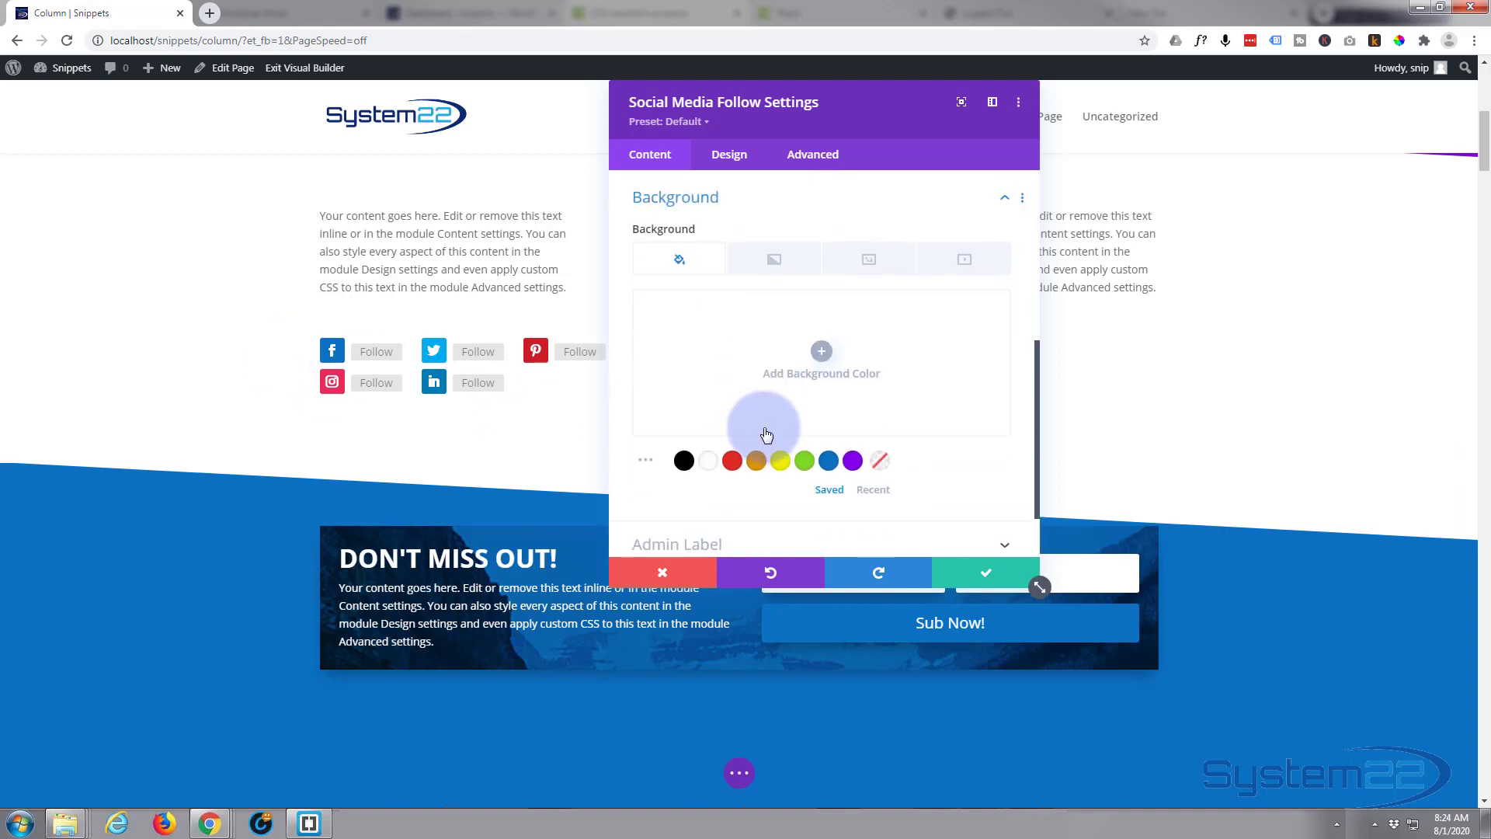
pyautogui.click(804, 458)
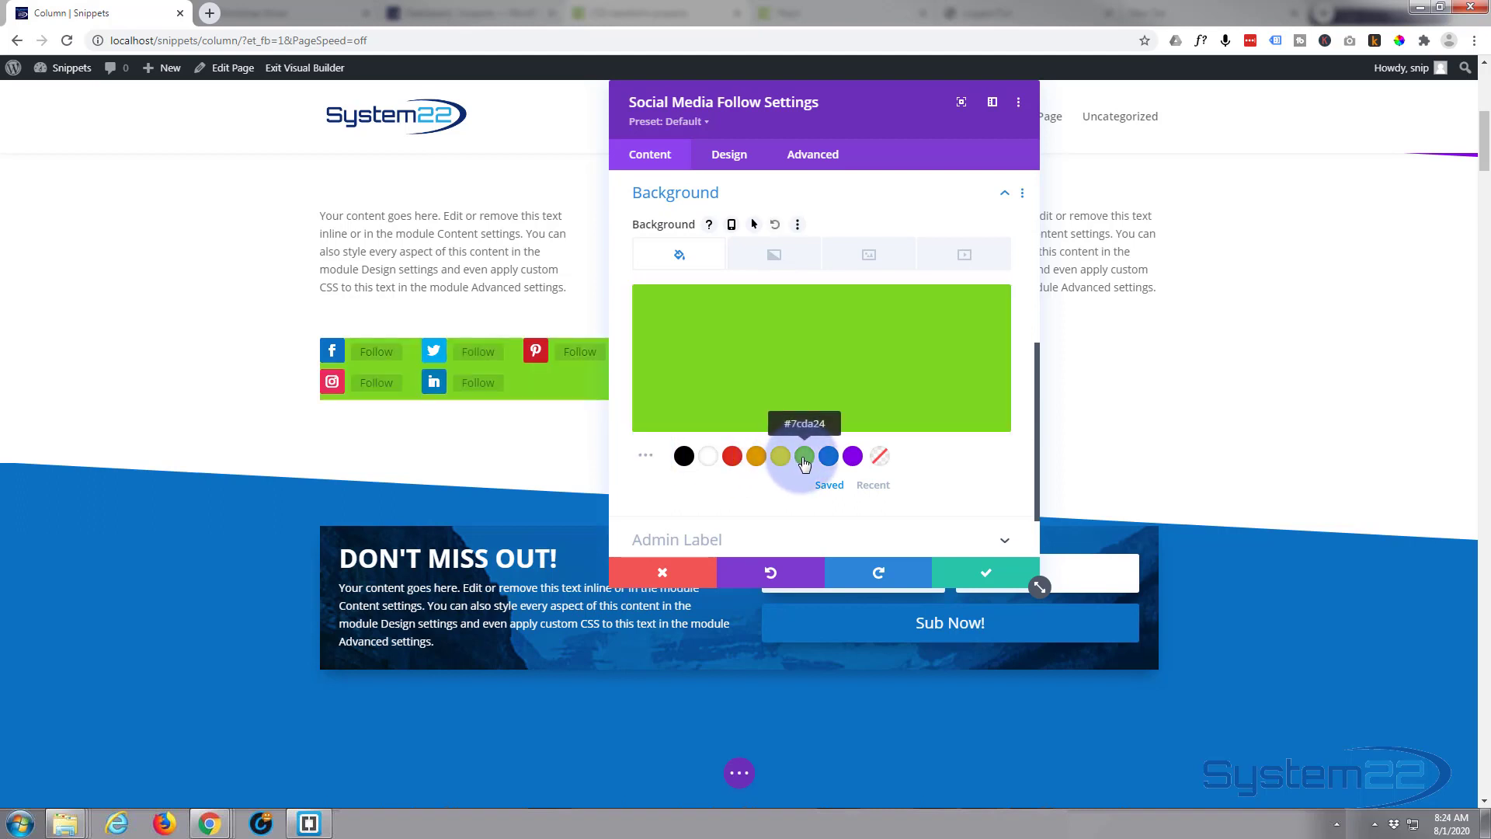
pyautogui.click(879, 457)
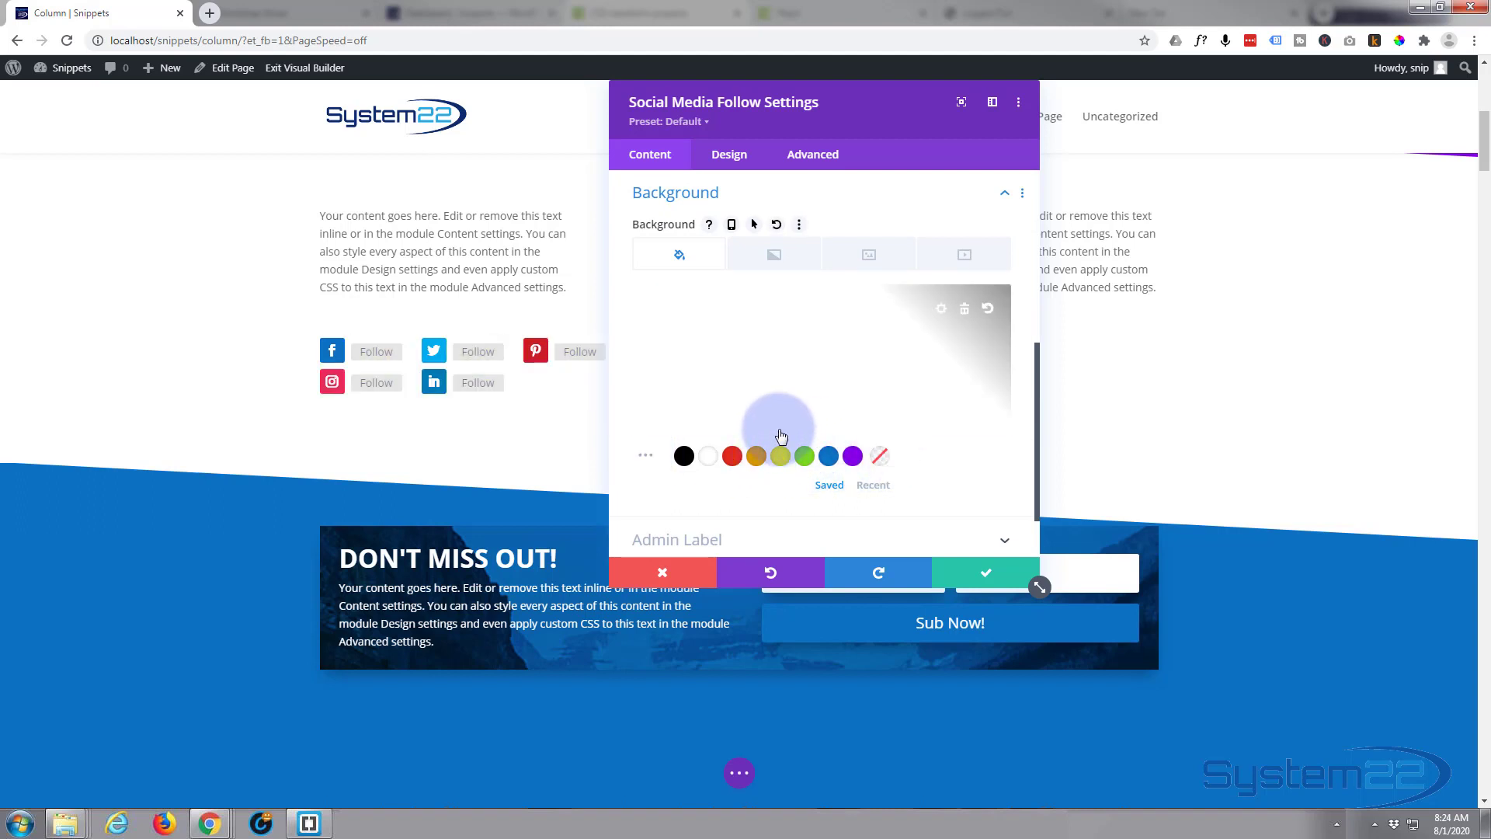
pyautogui.scroll(-1, 776, 430)
pyautogui.scroll(5, 768, 438)
pyautogui.scroll(2, 761, 449)
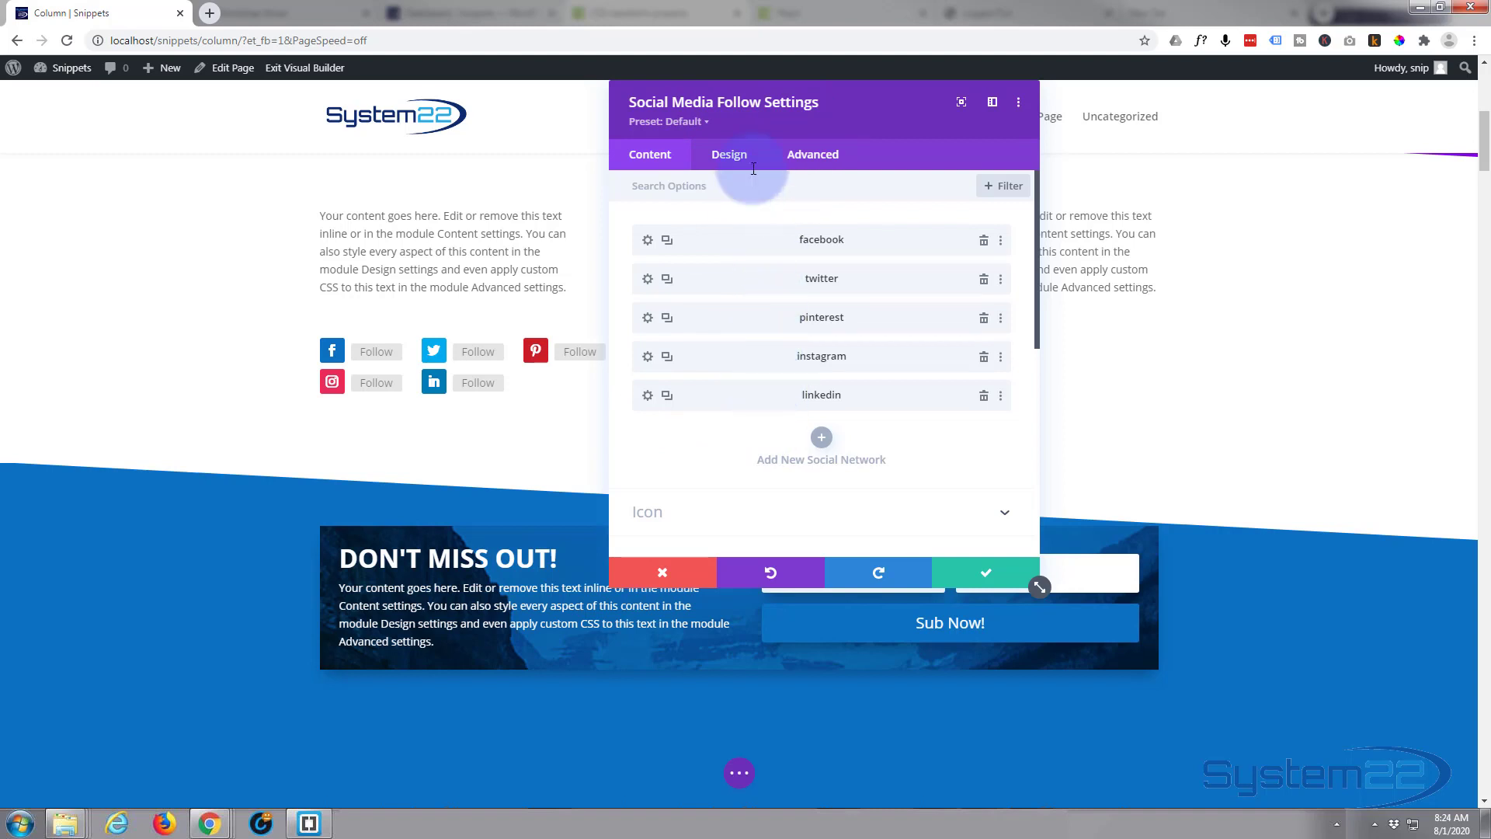
# - Try left, center and right Module Alignment in the module's design settings and settle on center
pyautogui.click(730, 156)
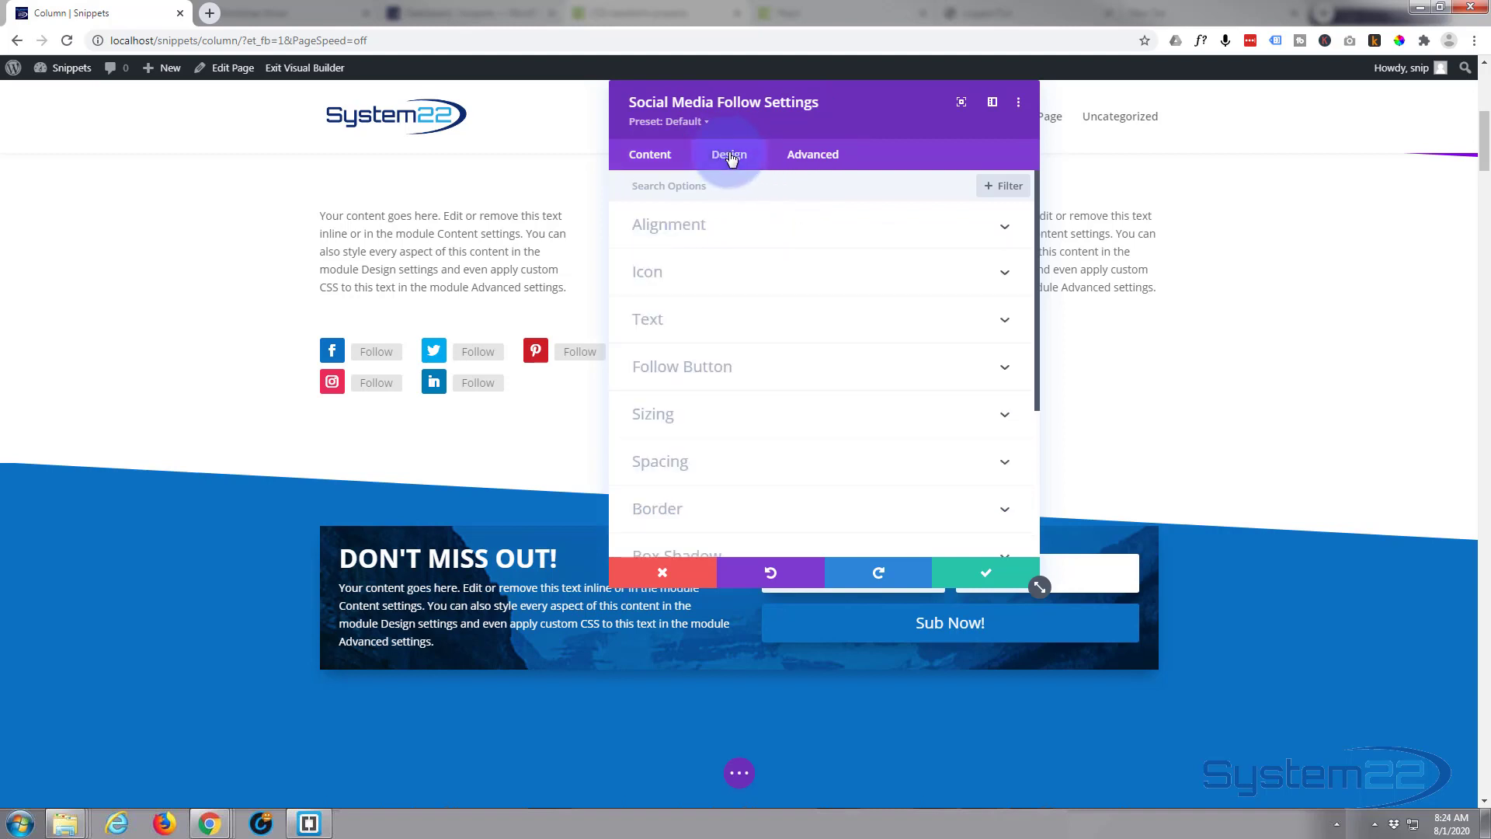
pyautogui.moveTo(852, 114); pyautogui.dragTo(1139, 113)
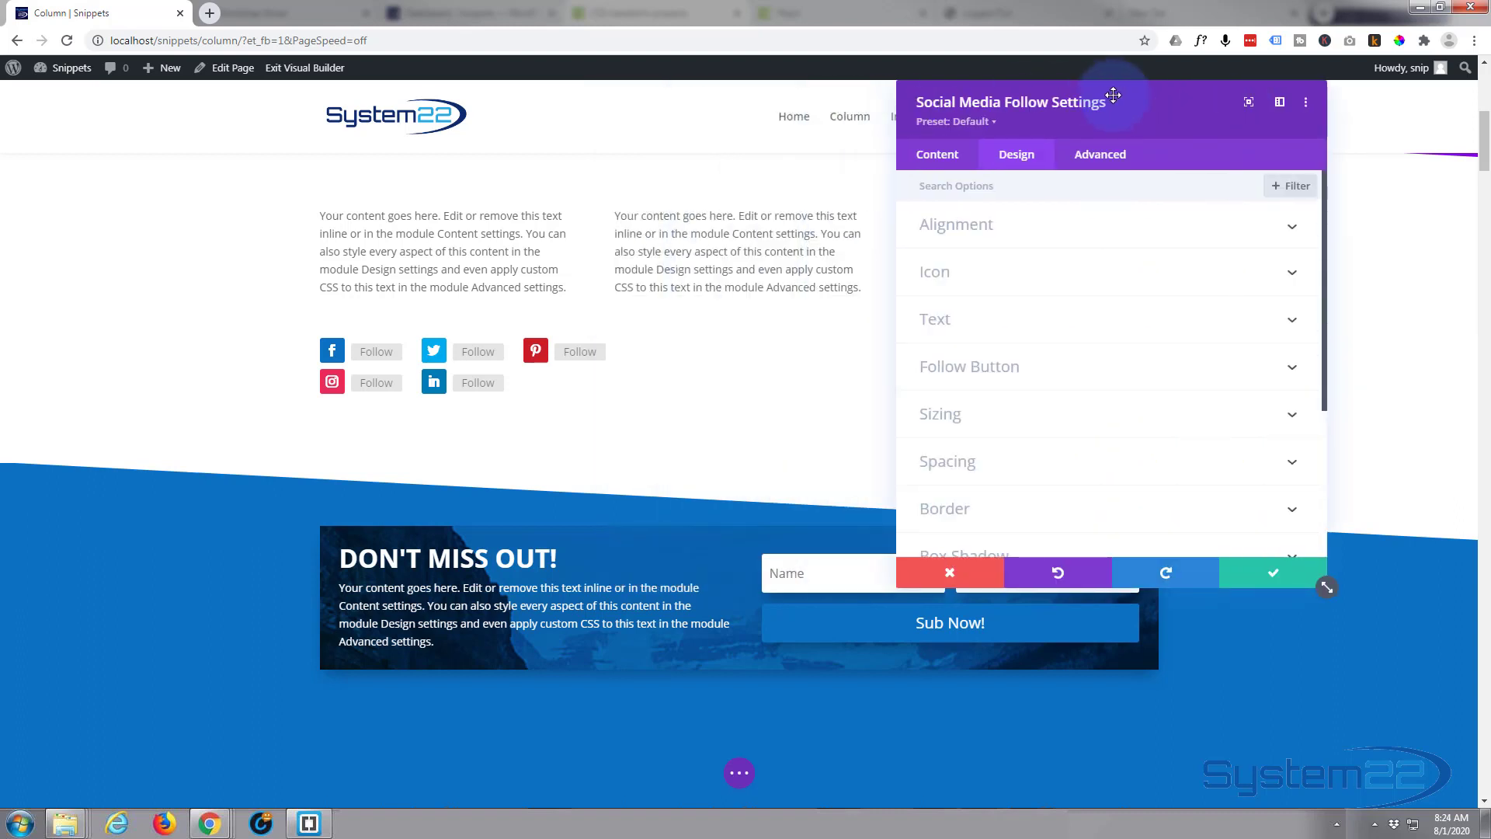
pyautogui.click(1059, 223)
pyautogui.click(990, 287)
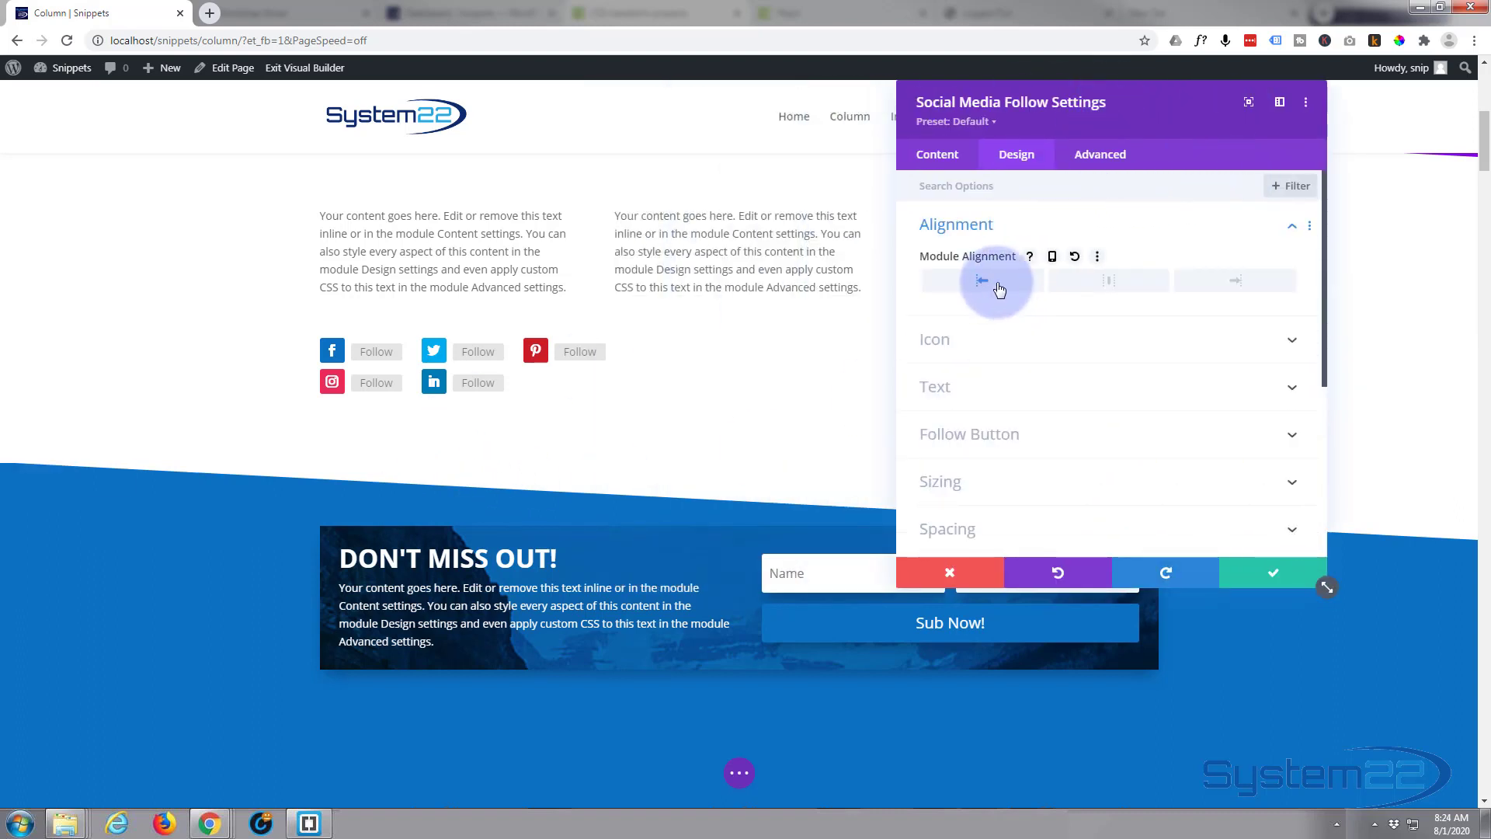
pyautogui.click(1112, 284)
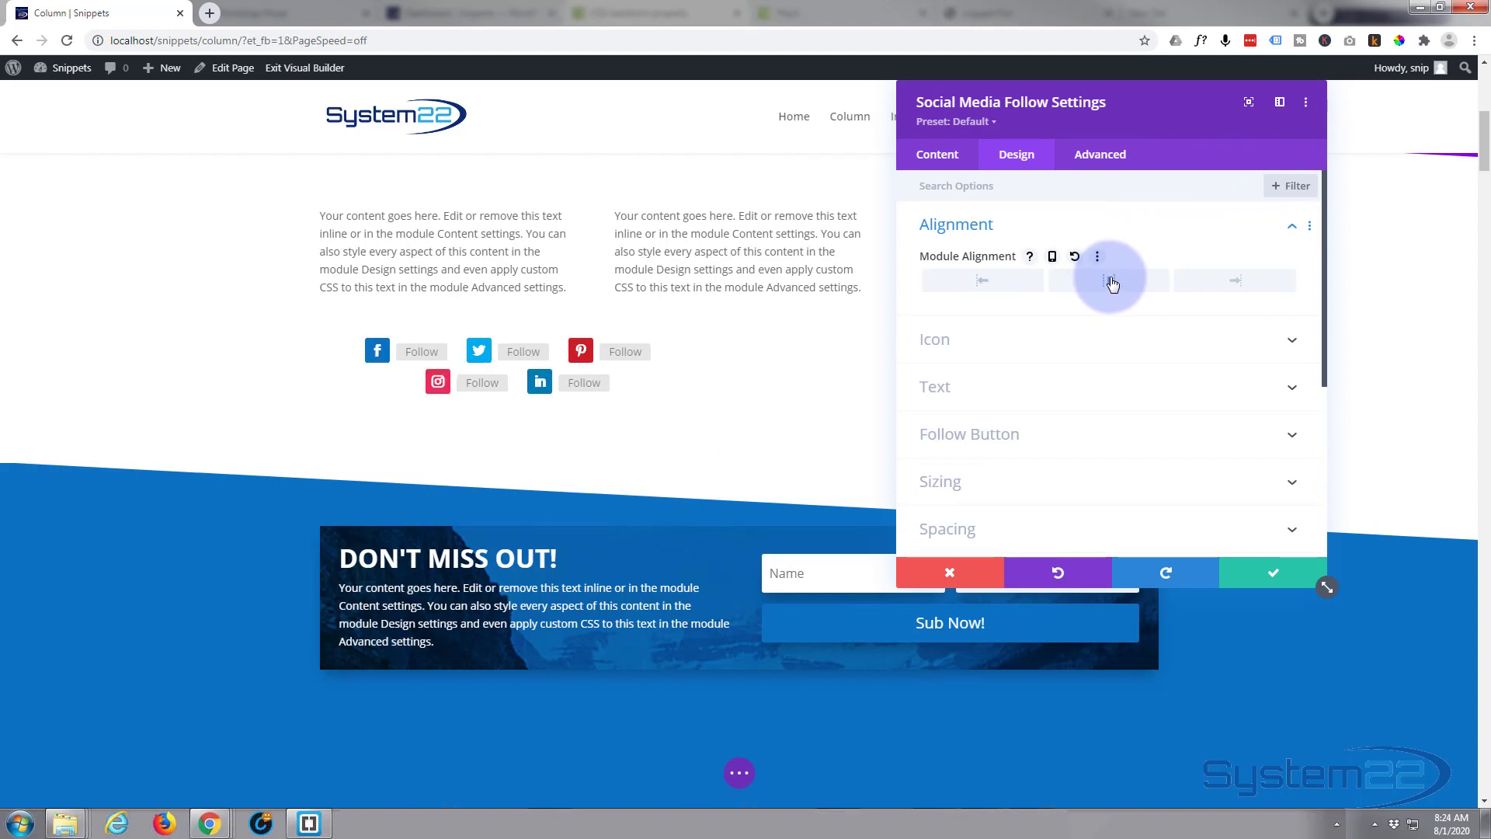
pyautogui.click(1222, 281)
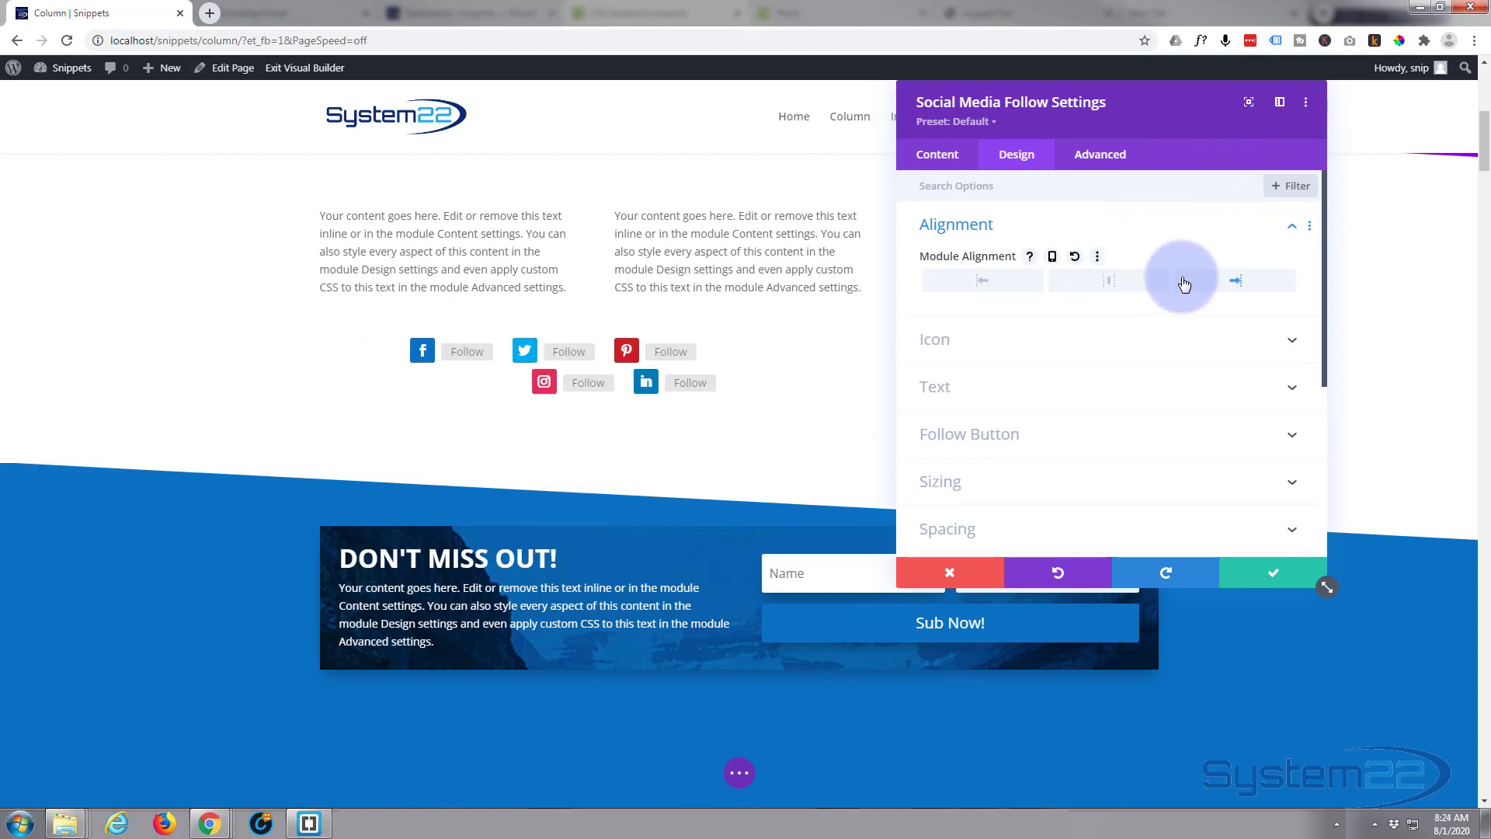
pyautogui.click(1094, 283)
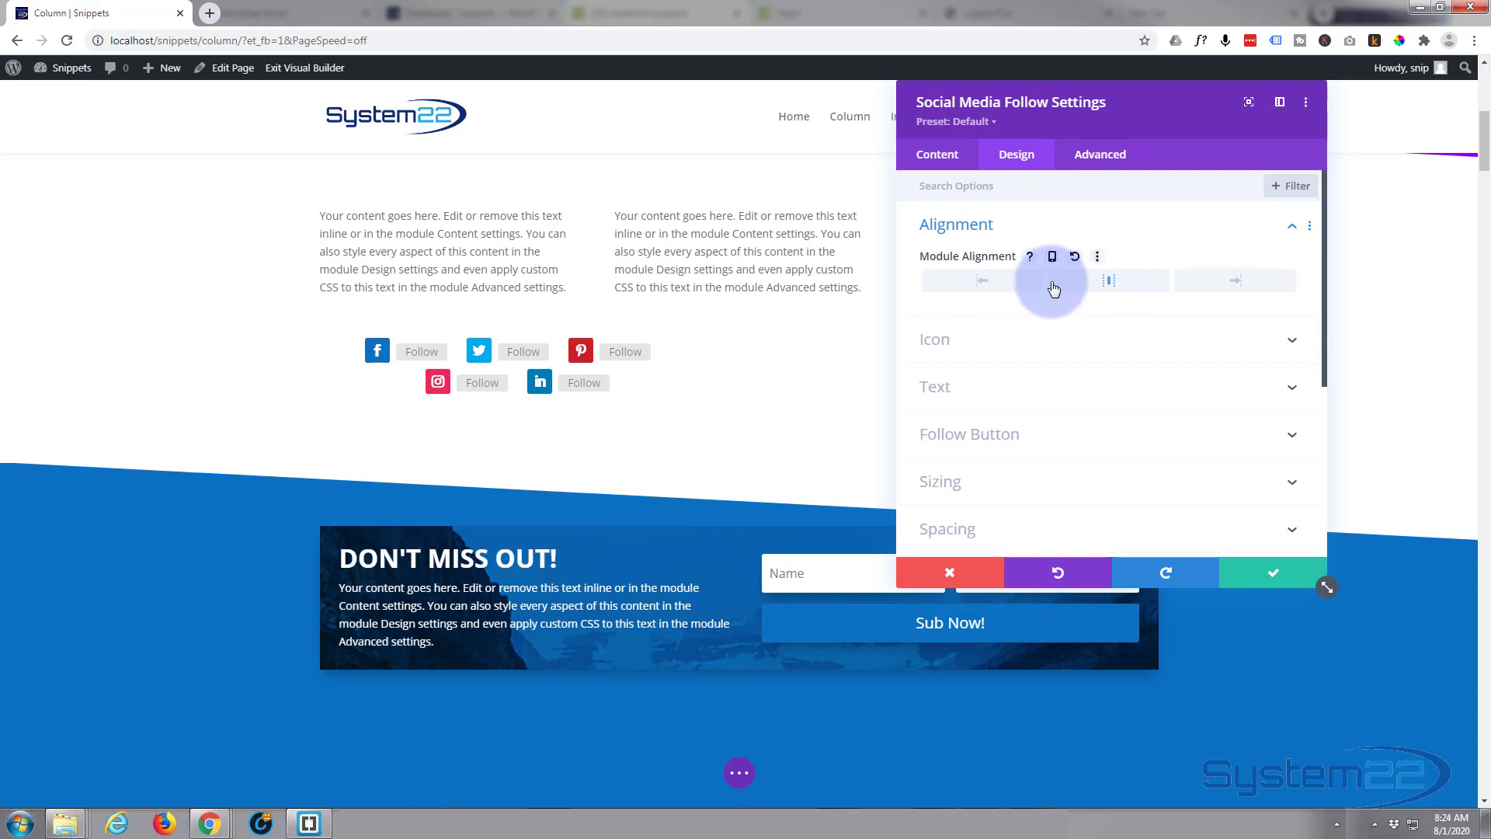
# - Try green icons, settle on white #ffffff as the icon color, and enable a custom icon font size of 23px
pyautogui.click(982, 340)
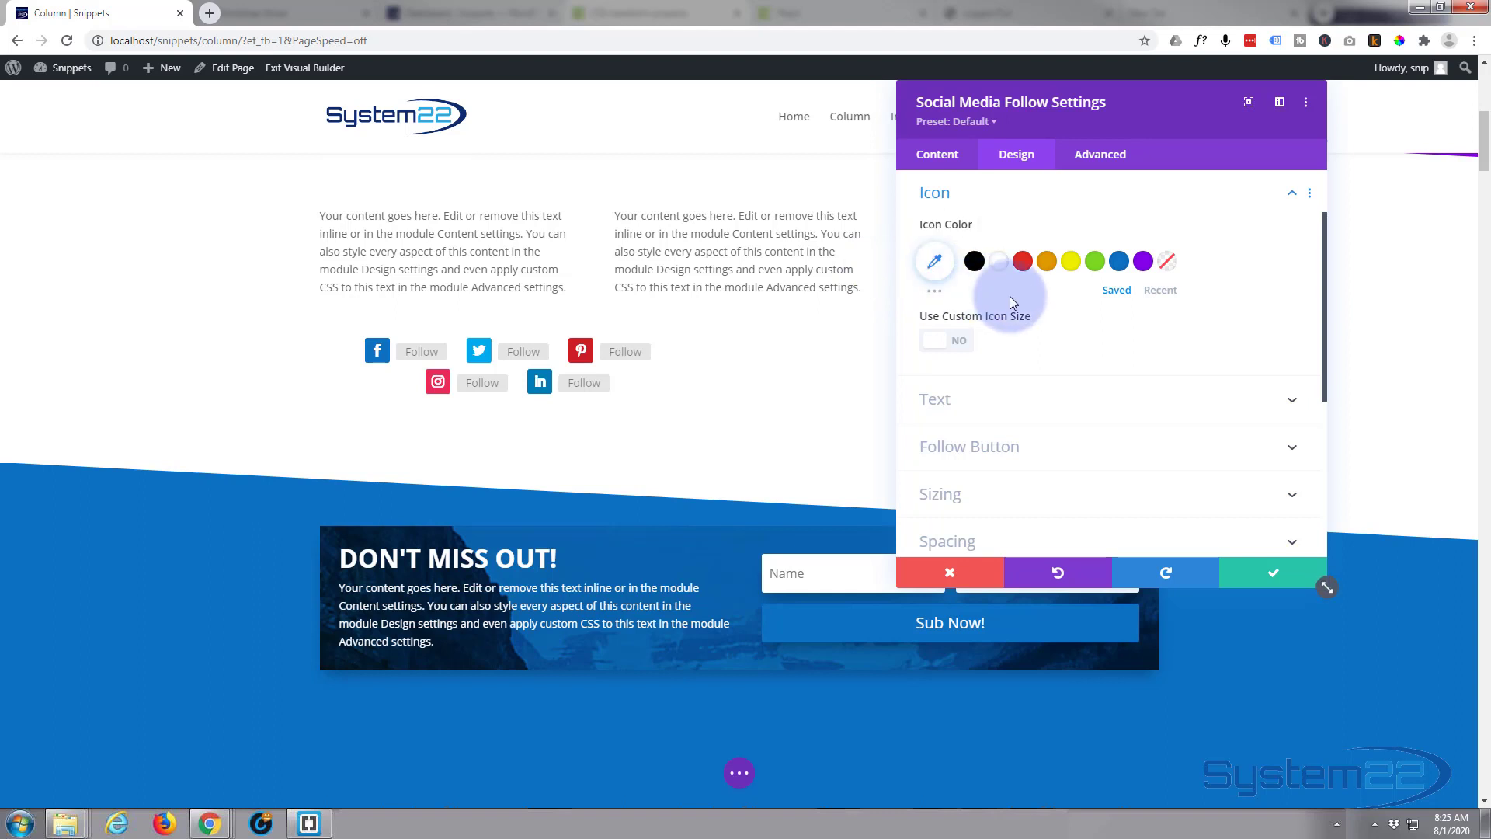
pyautogui.click(1093, 262)
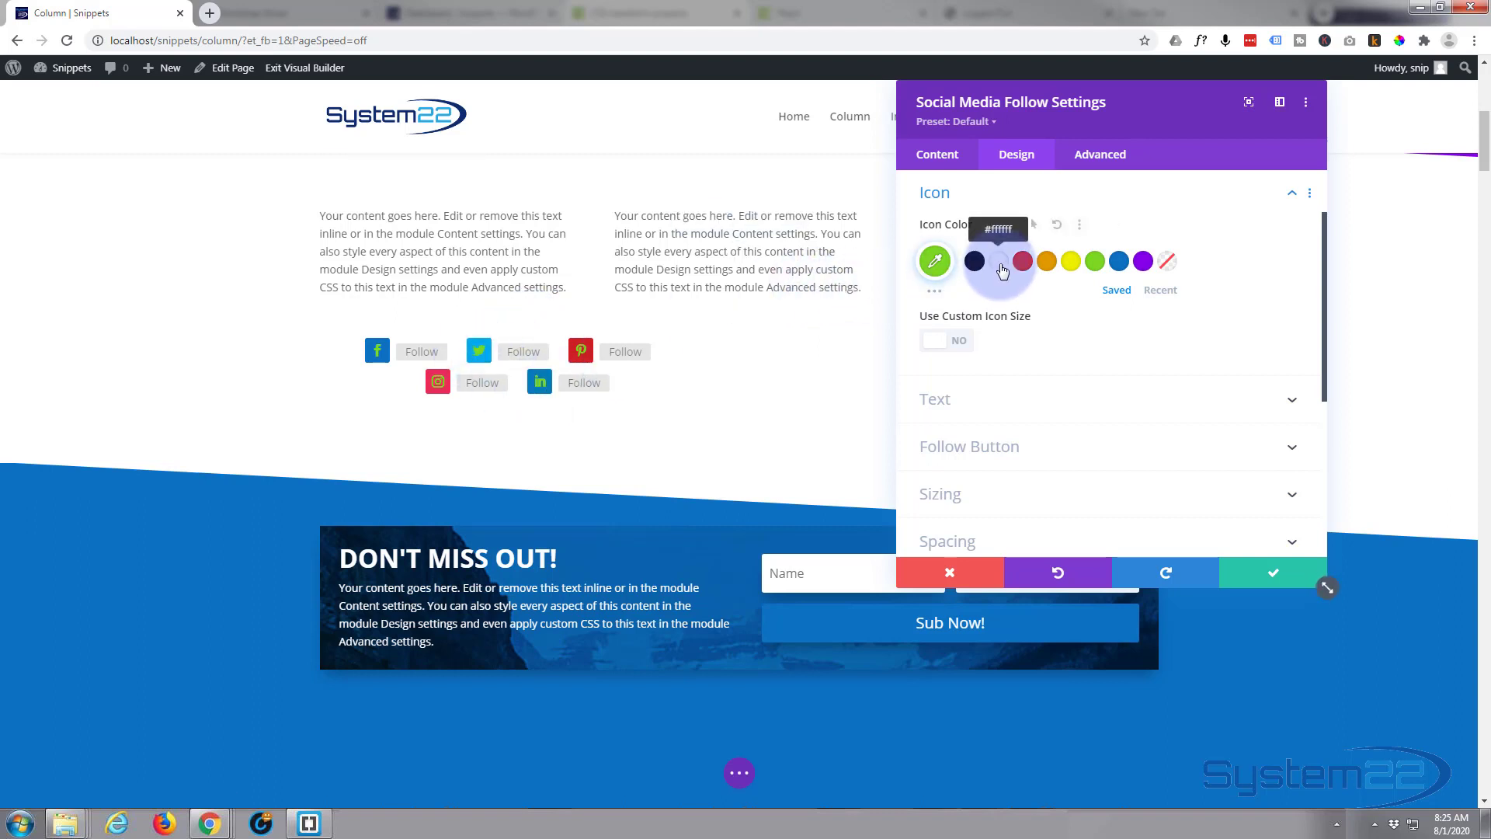
pyautogui.click(1000, 262)
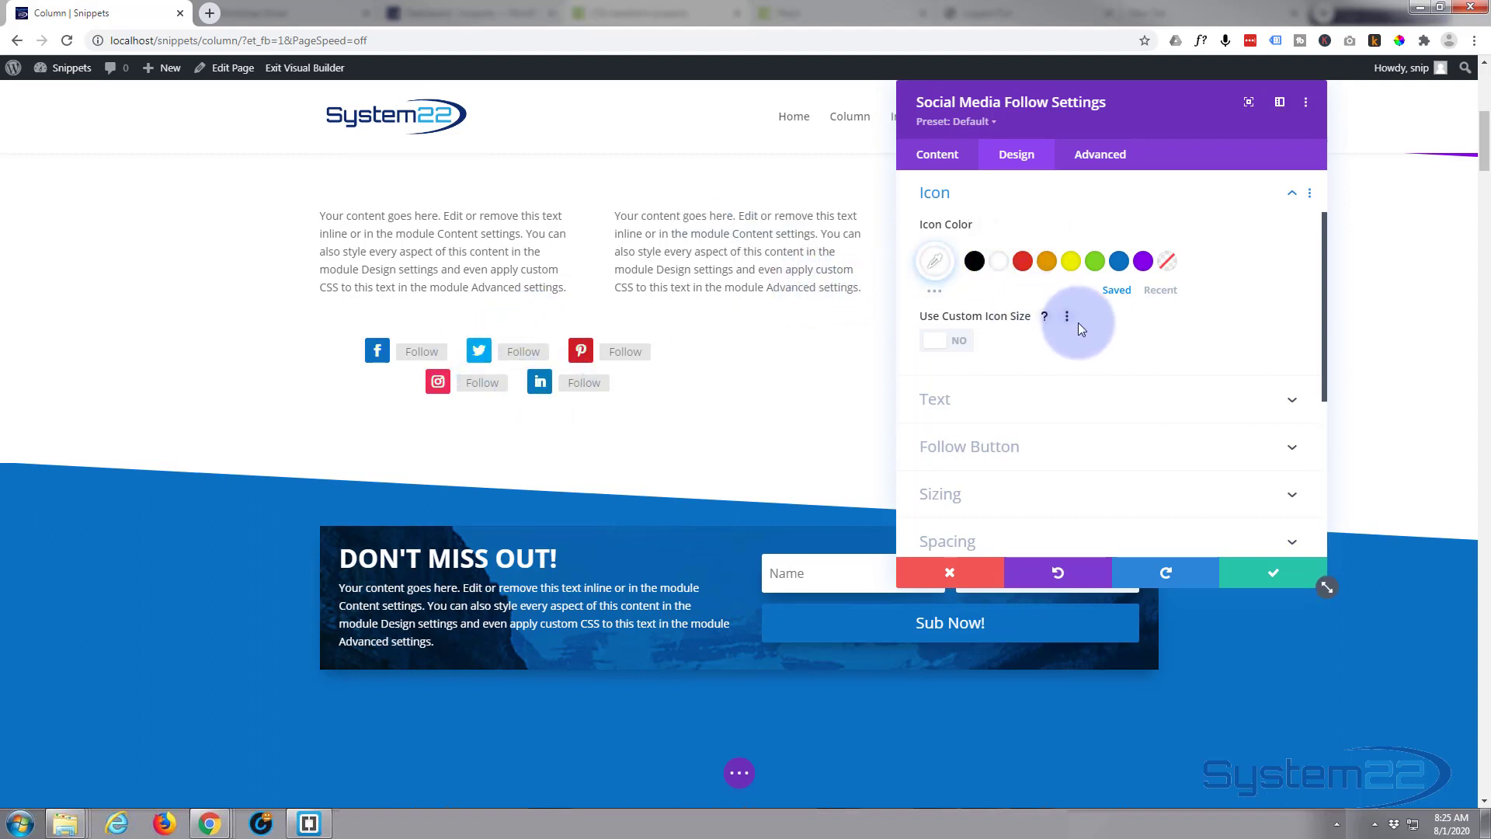
pyautogui.scroll(-1, 1079, 324)
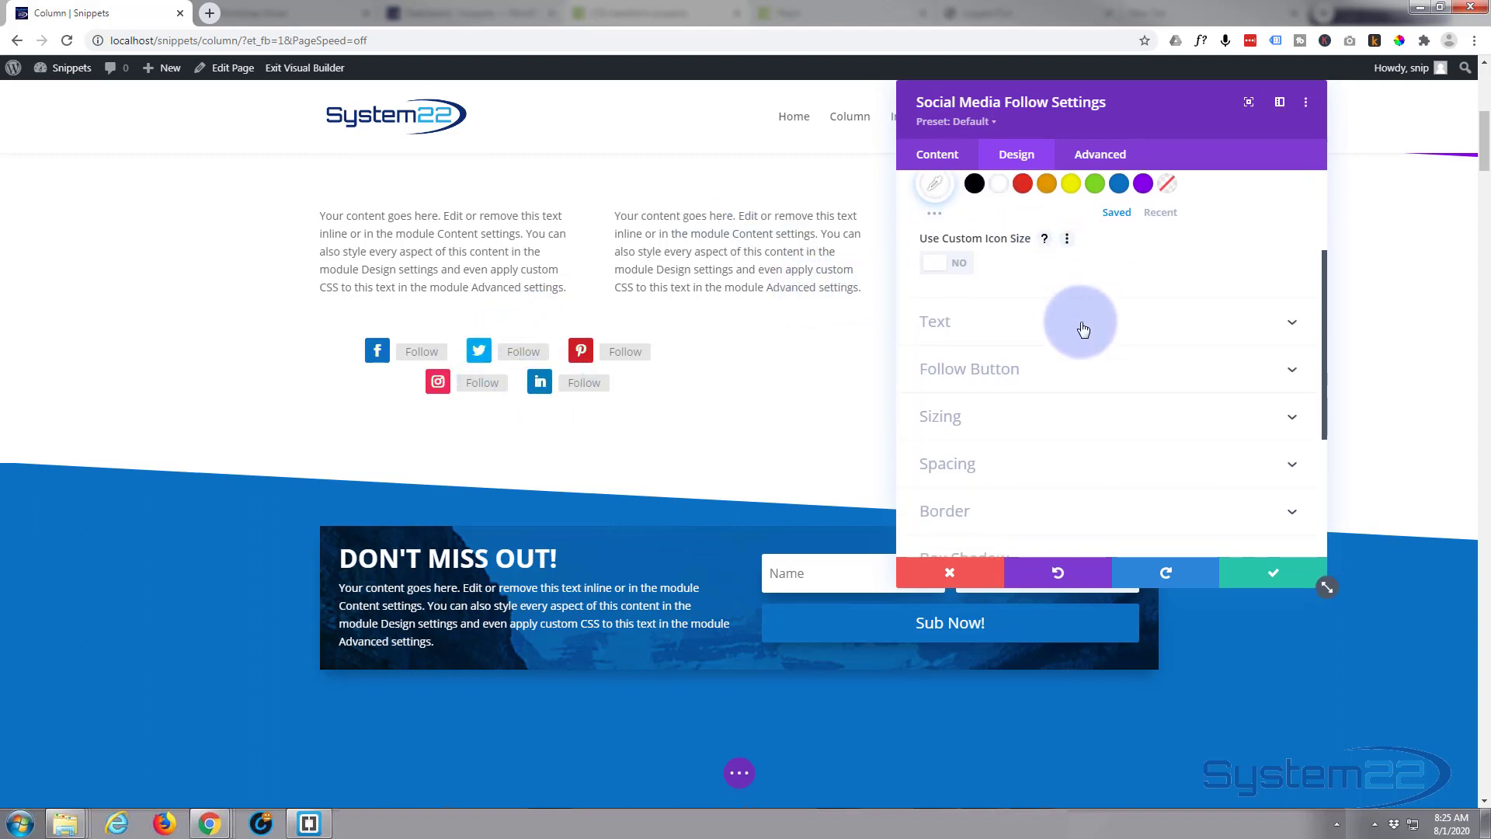
pyautogui.click(959, 266)
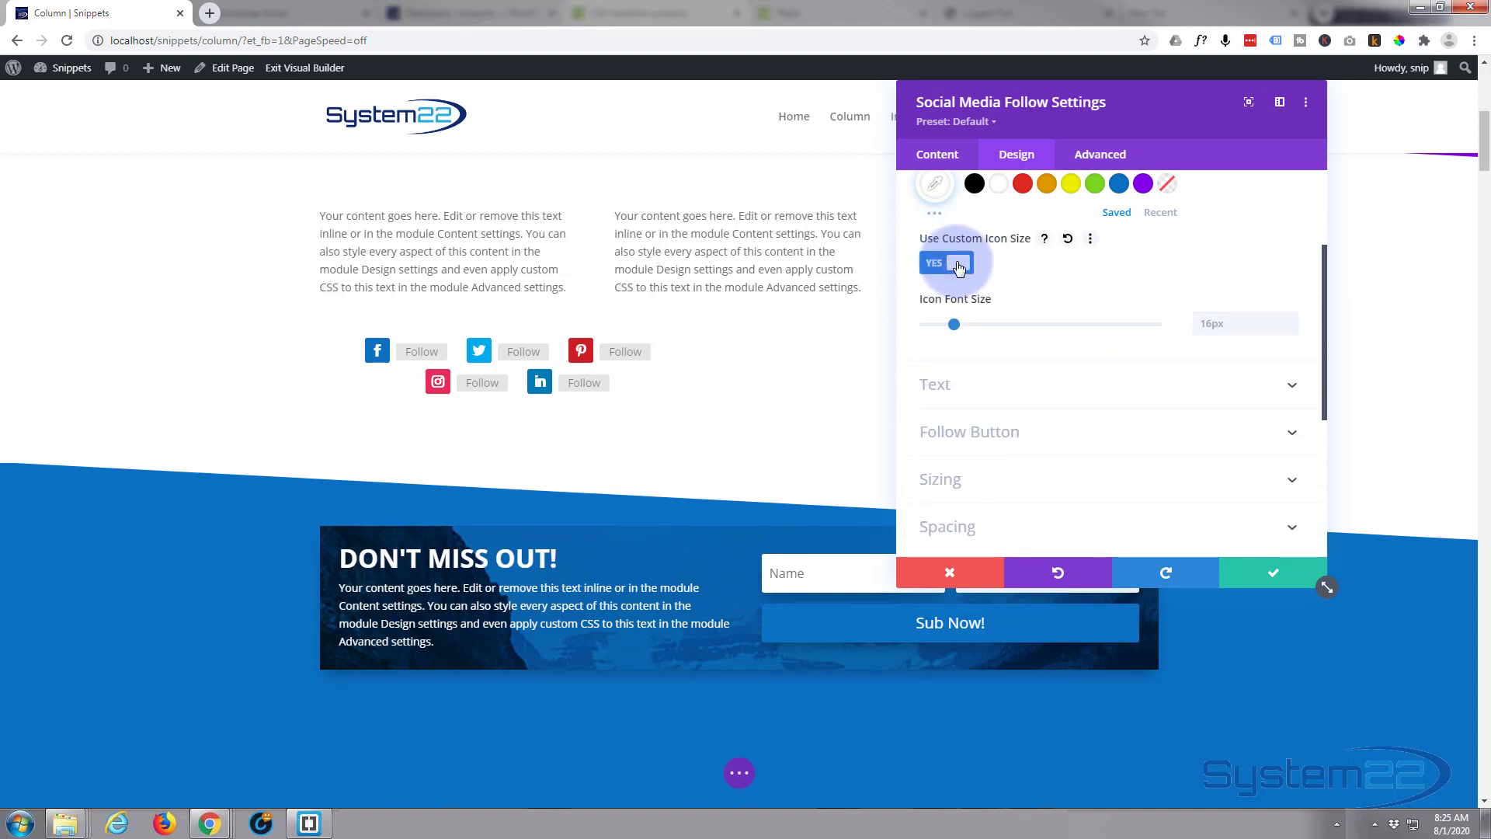
pyautogui.moveTo(955, 324); pyautogui.dragTo(967, 320)
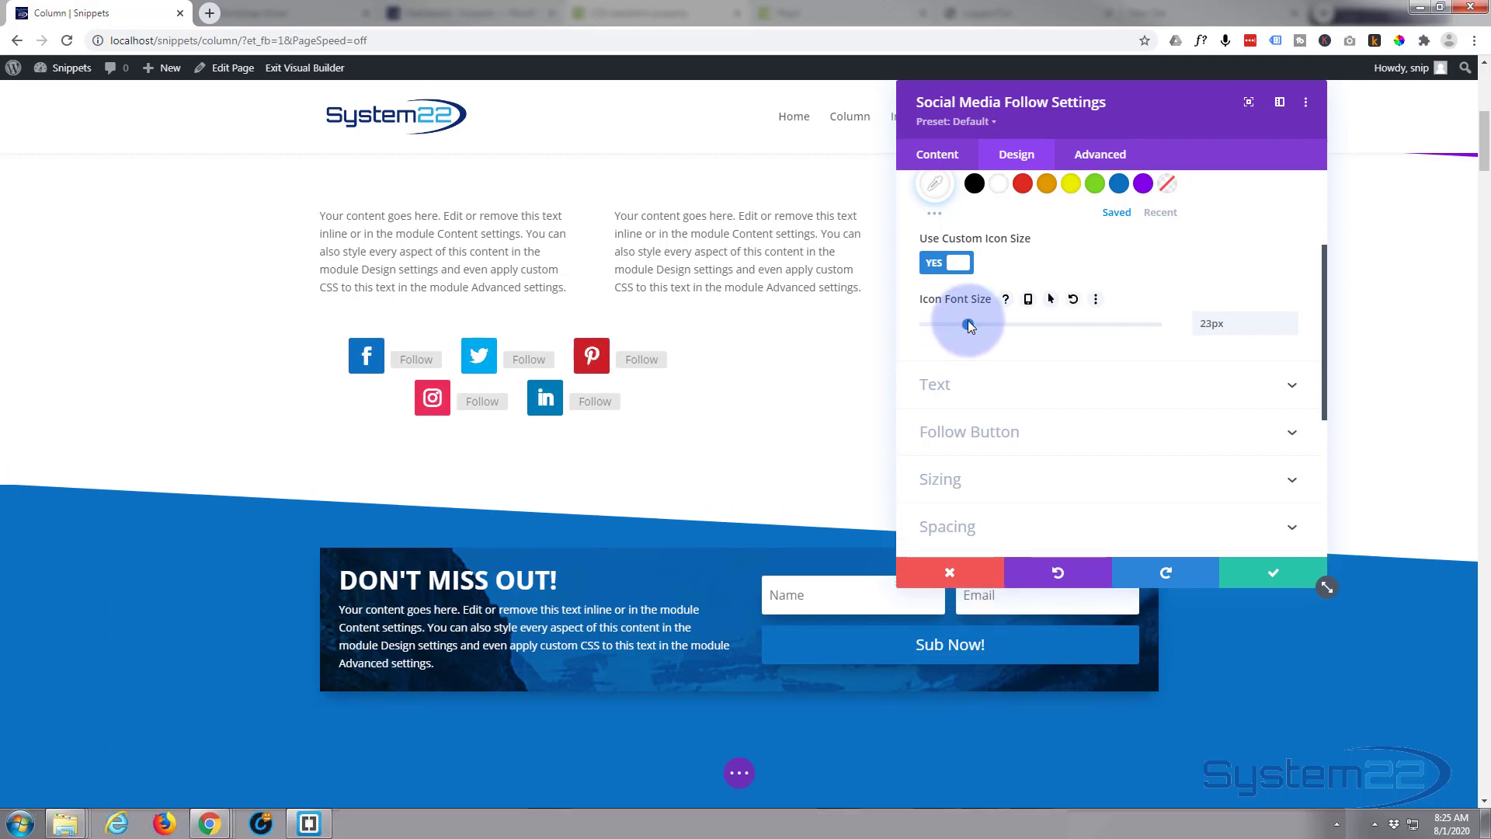
# - Set the module's Text Color to Light
pyautogui.scroll(-2, 1004, 326)
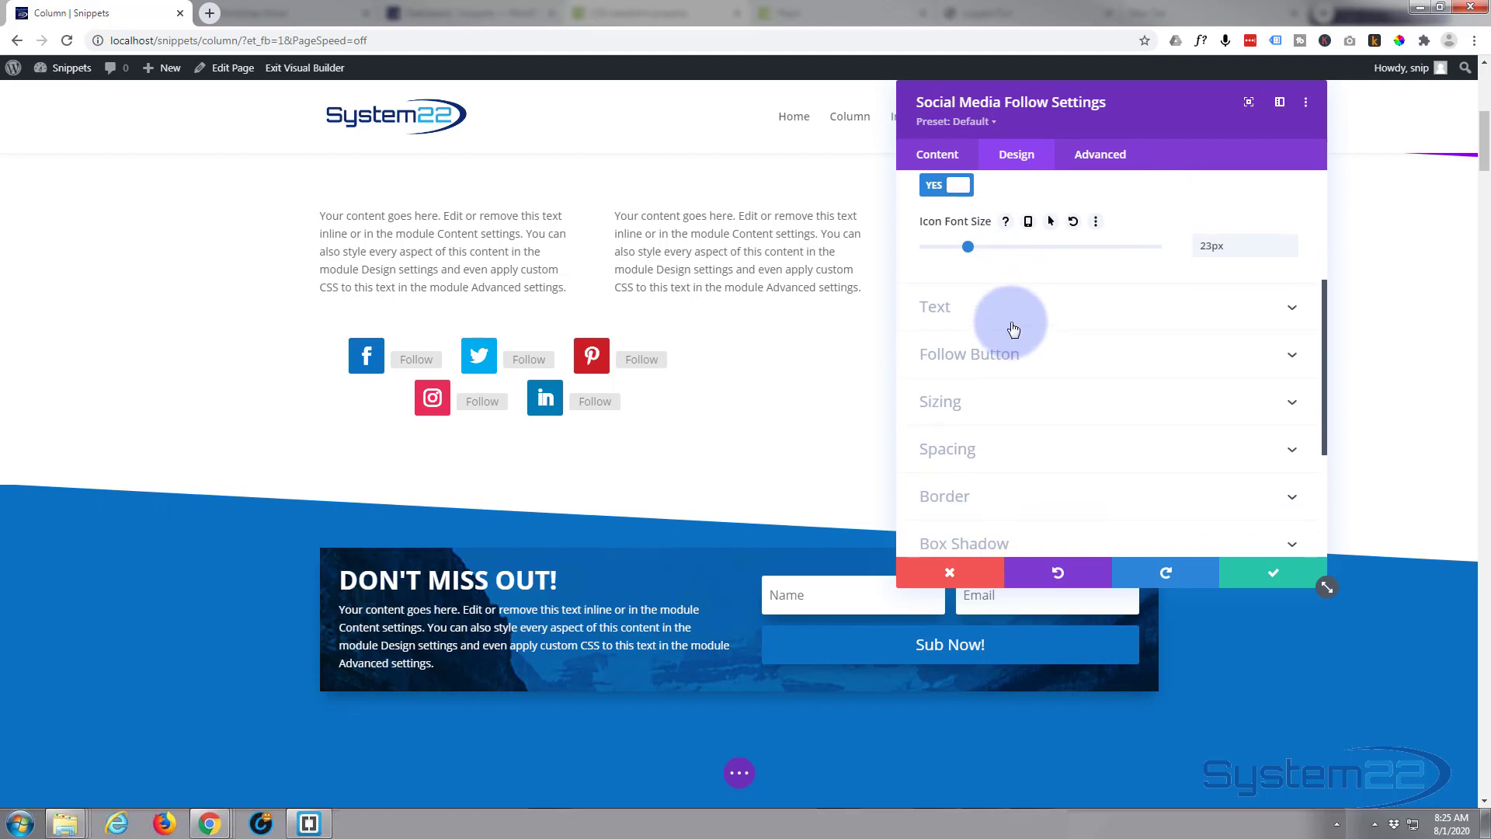
pyautogui.click(1021, 315)
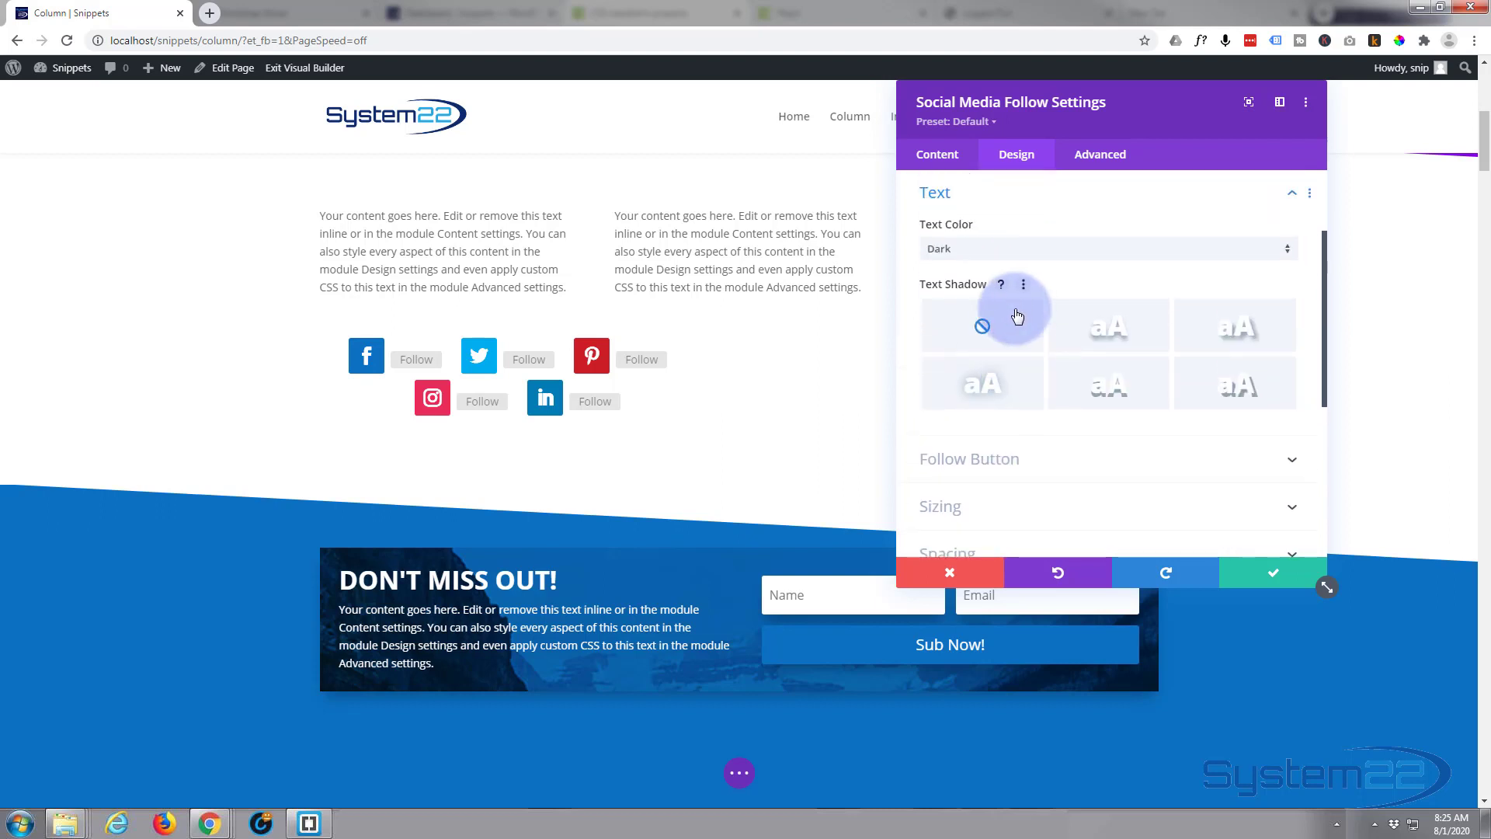
pyautogui.click(997, 248)
pyautogui.click(999, 267)
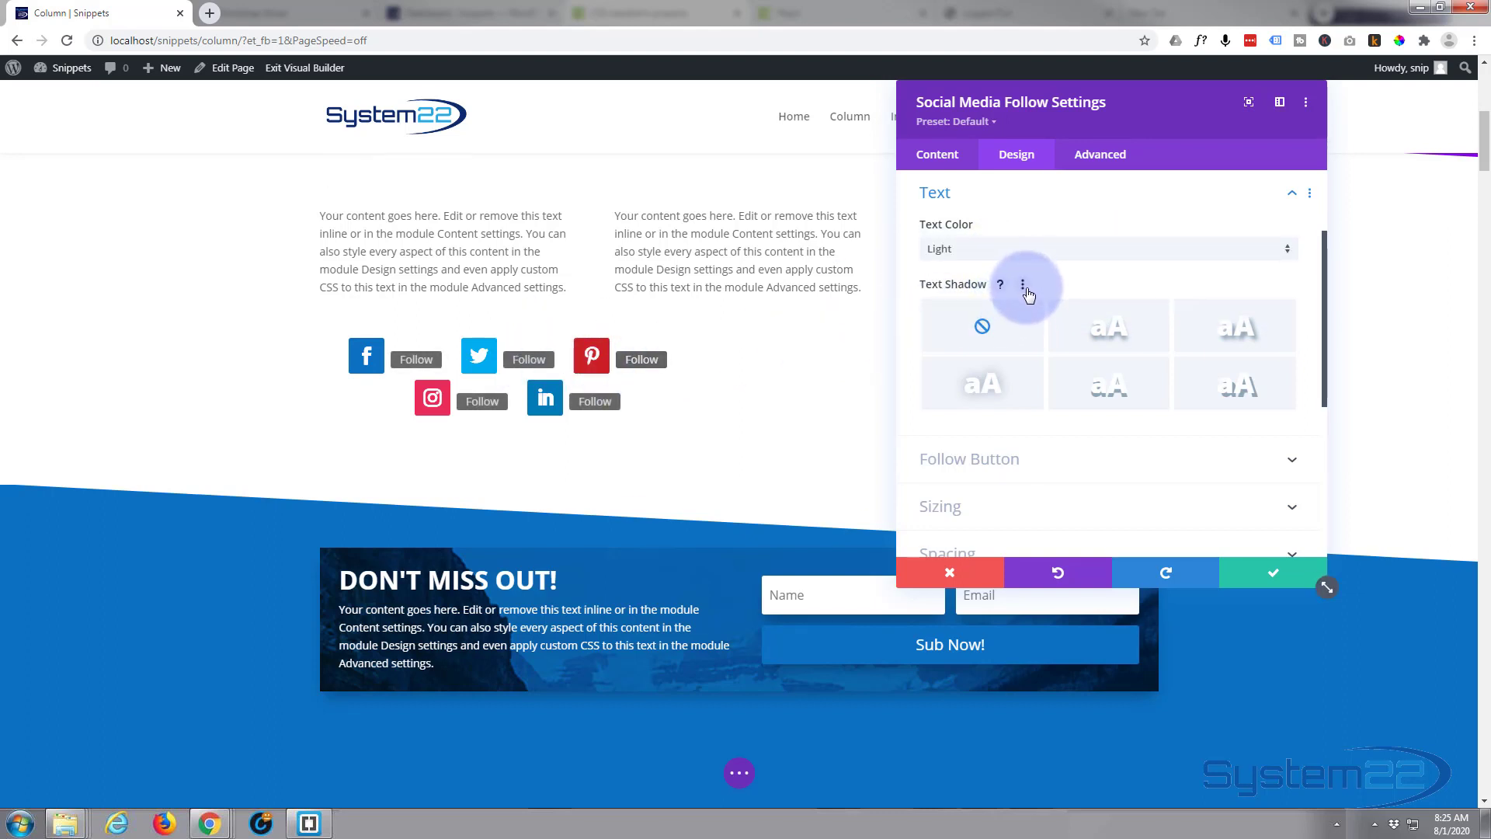
# - Enable custom styles for the Follow button and set its text size to 17px
pyautogui.scroll(-4, 1027, 294)
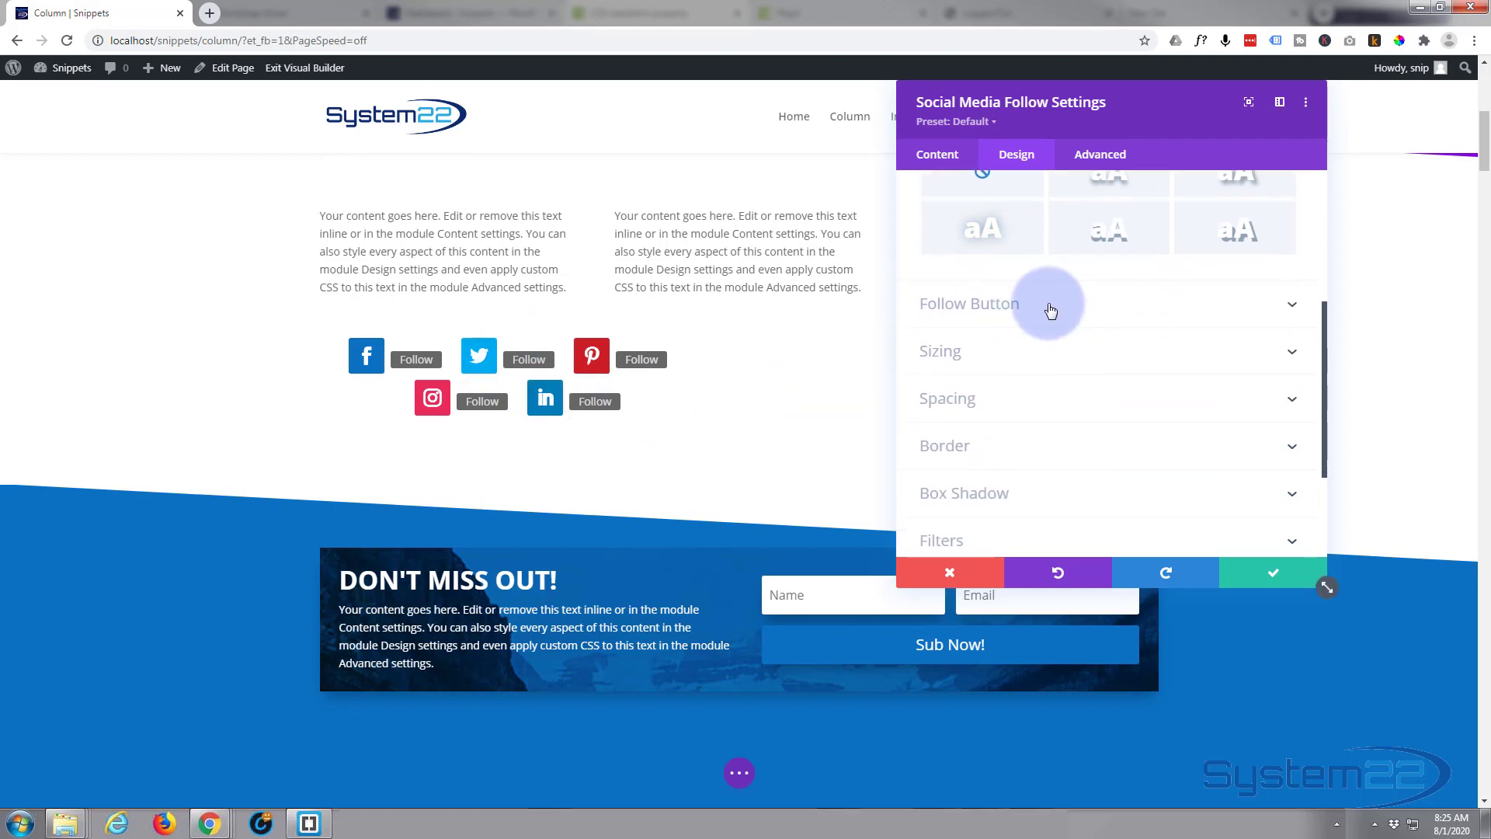
pyautogui.click(1058, 305)
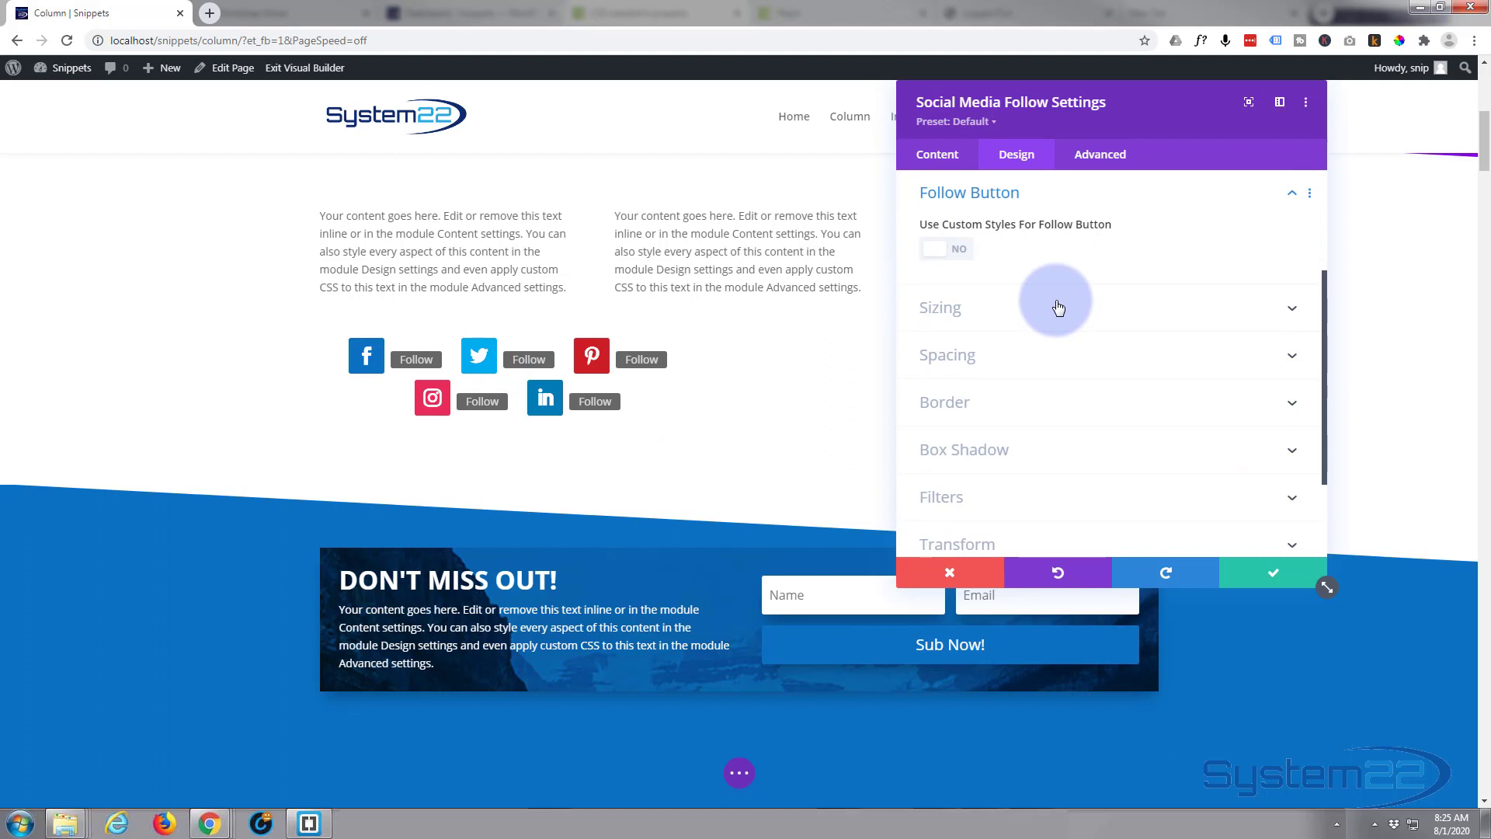
pyautogui.click(961, 250)
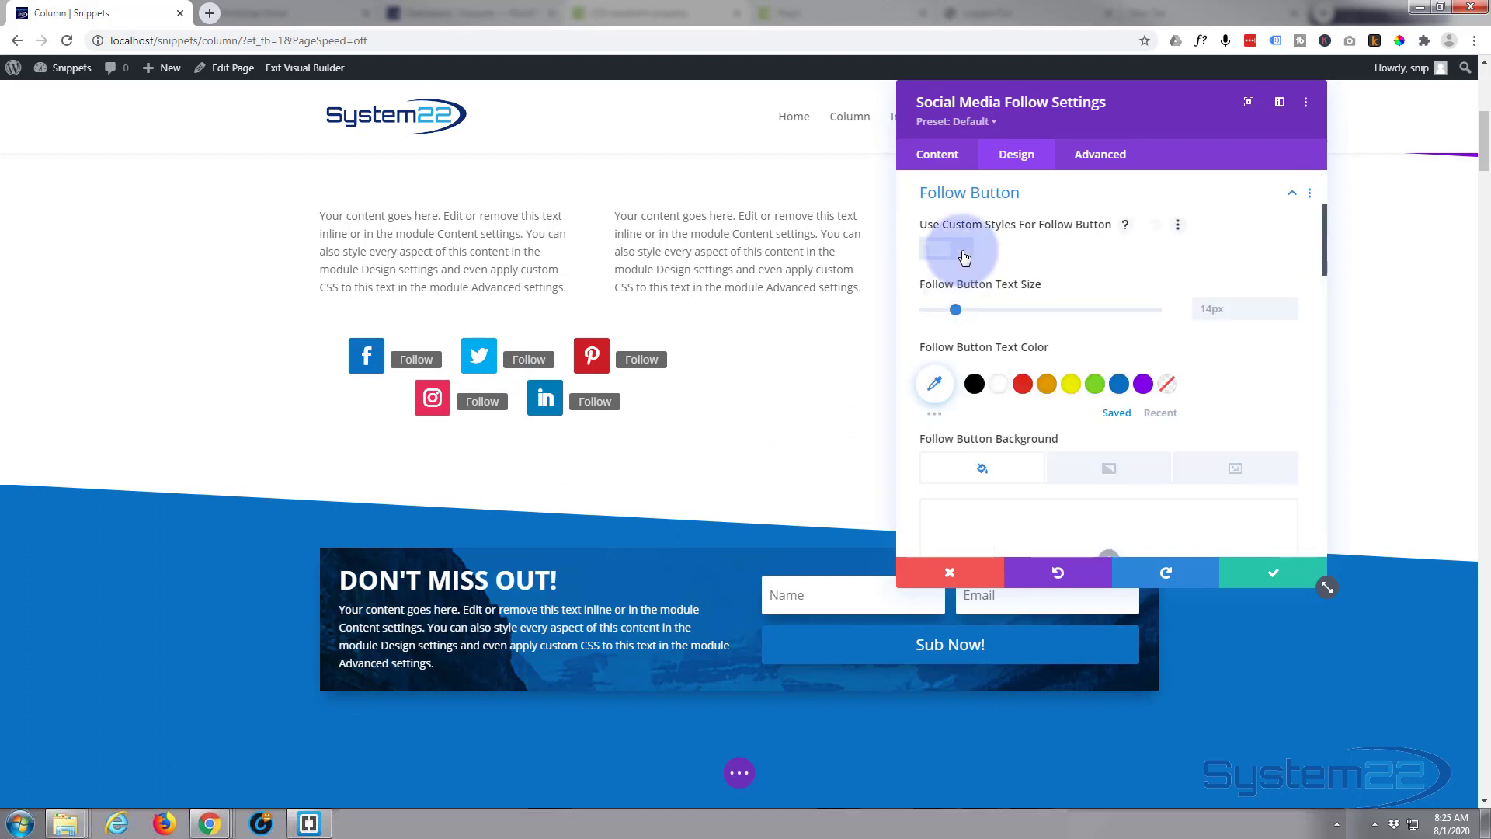
pyautogui.moveTo(955, 309)
pyautogui.mouseDown()
pyautogui.moveTo(979, 311)
pyautogui.moveTo(964, 310)
pyautogui.mouseUp()
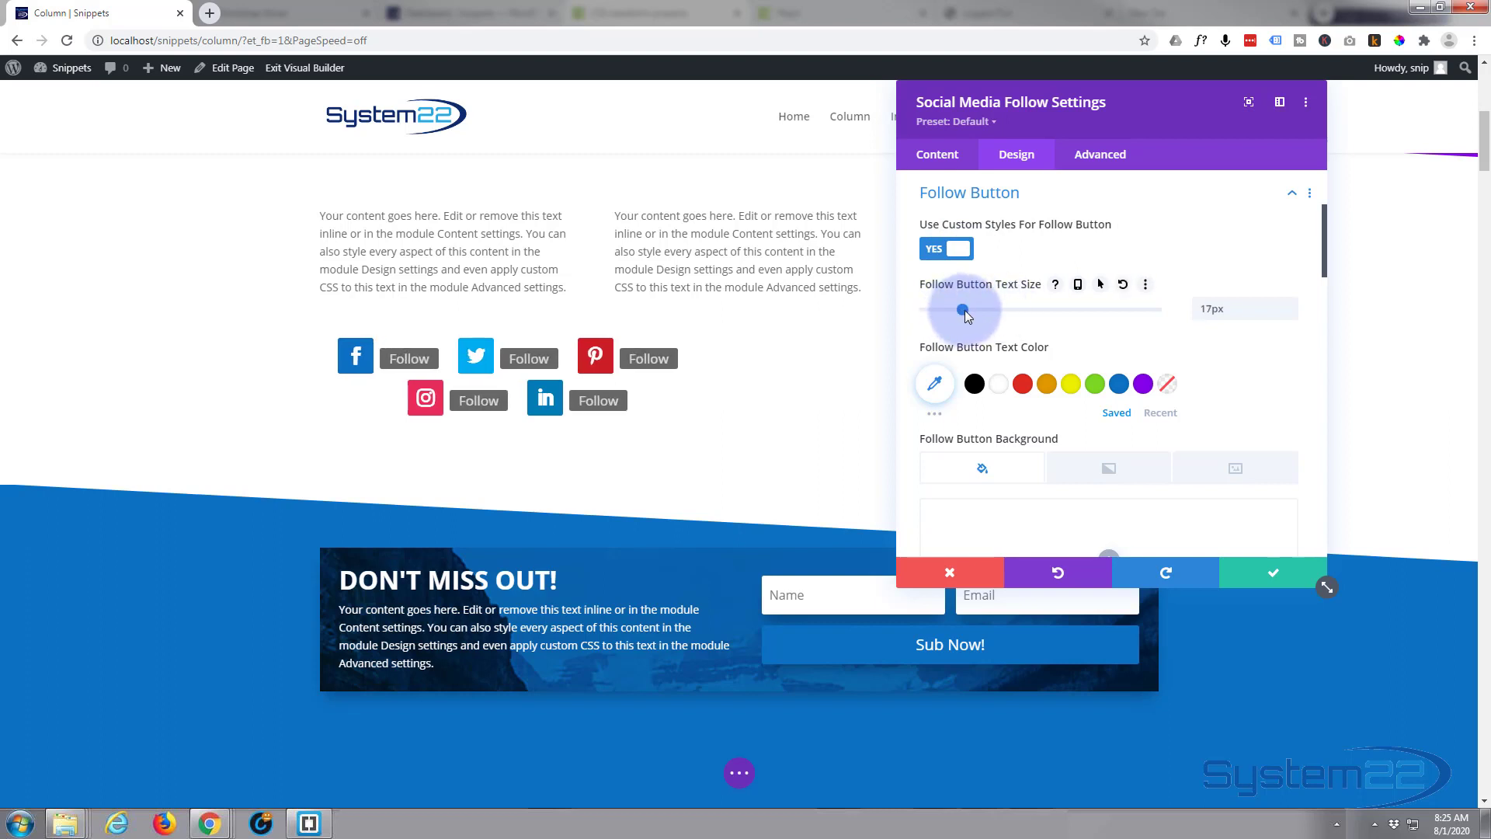
# - Try red Follow button text, settle on white #ffffff, and give the buttons the saved blue background
pyautogui.click(1024, 386)
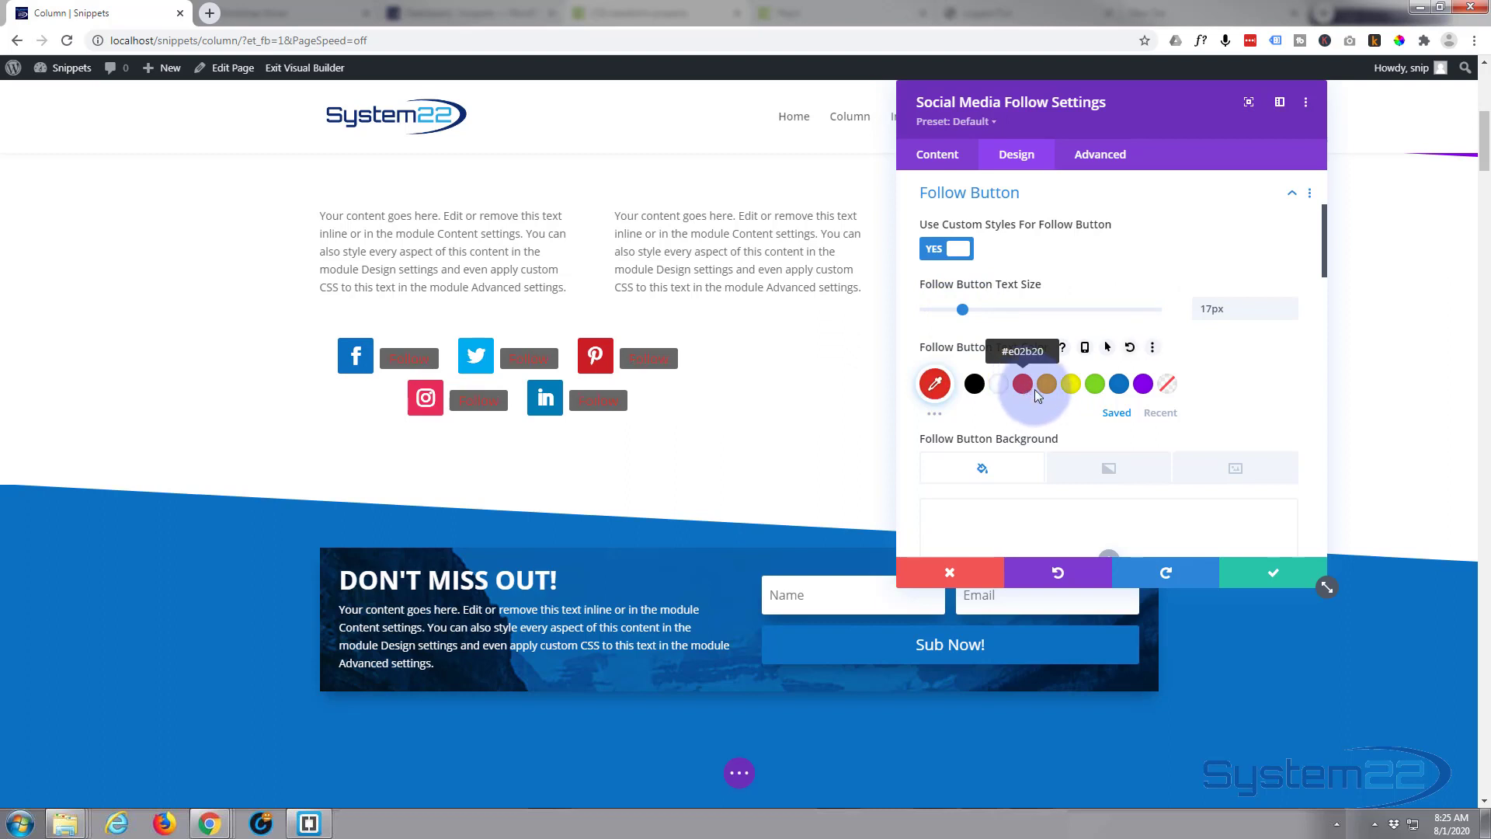
pyautogui.click(1001, 389)
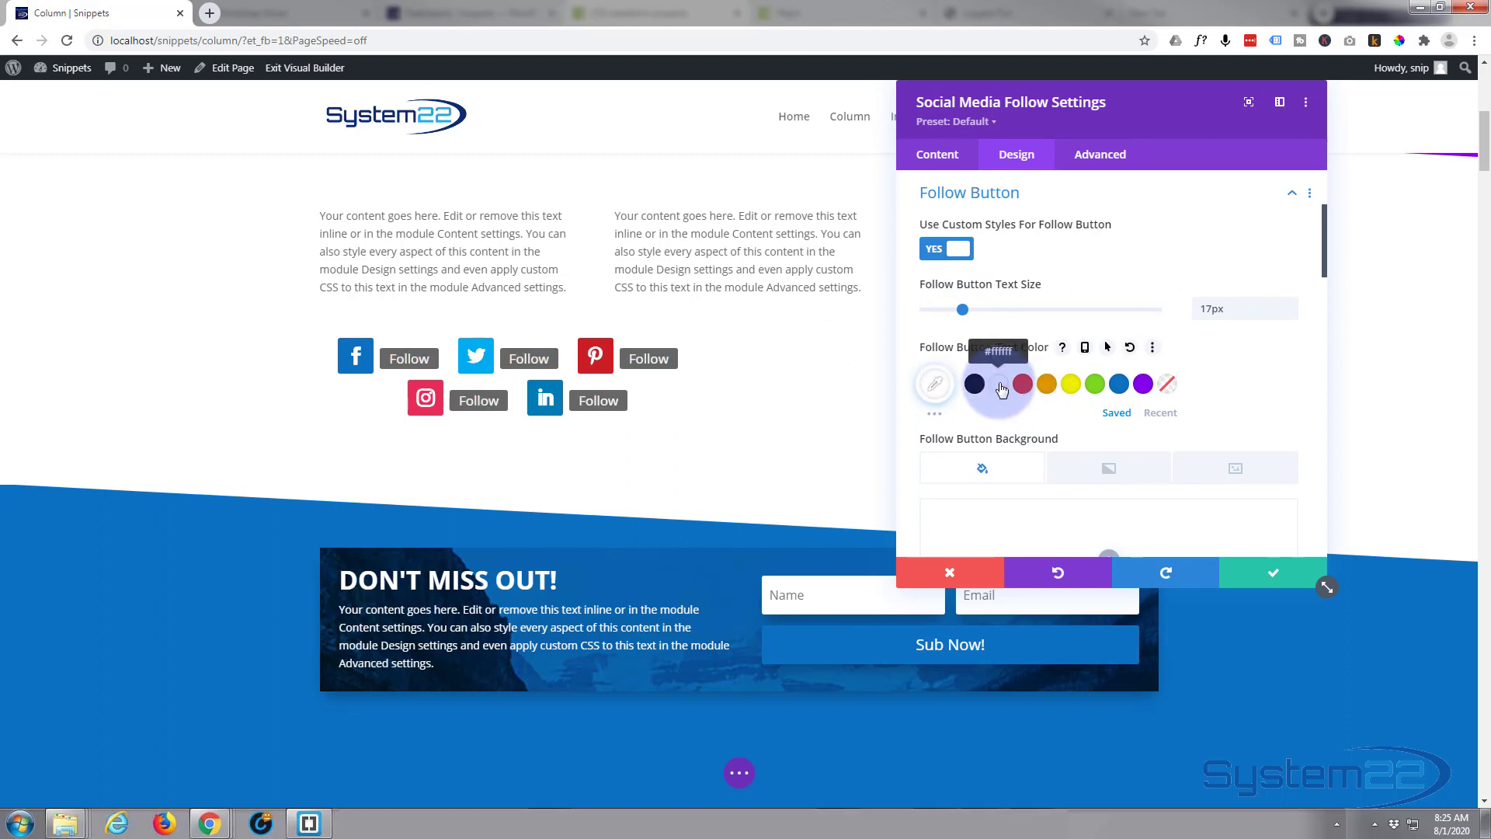
pyautogui.scroll(-3, 963, 334)
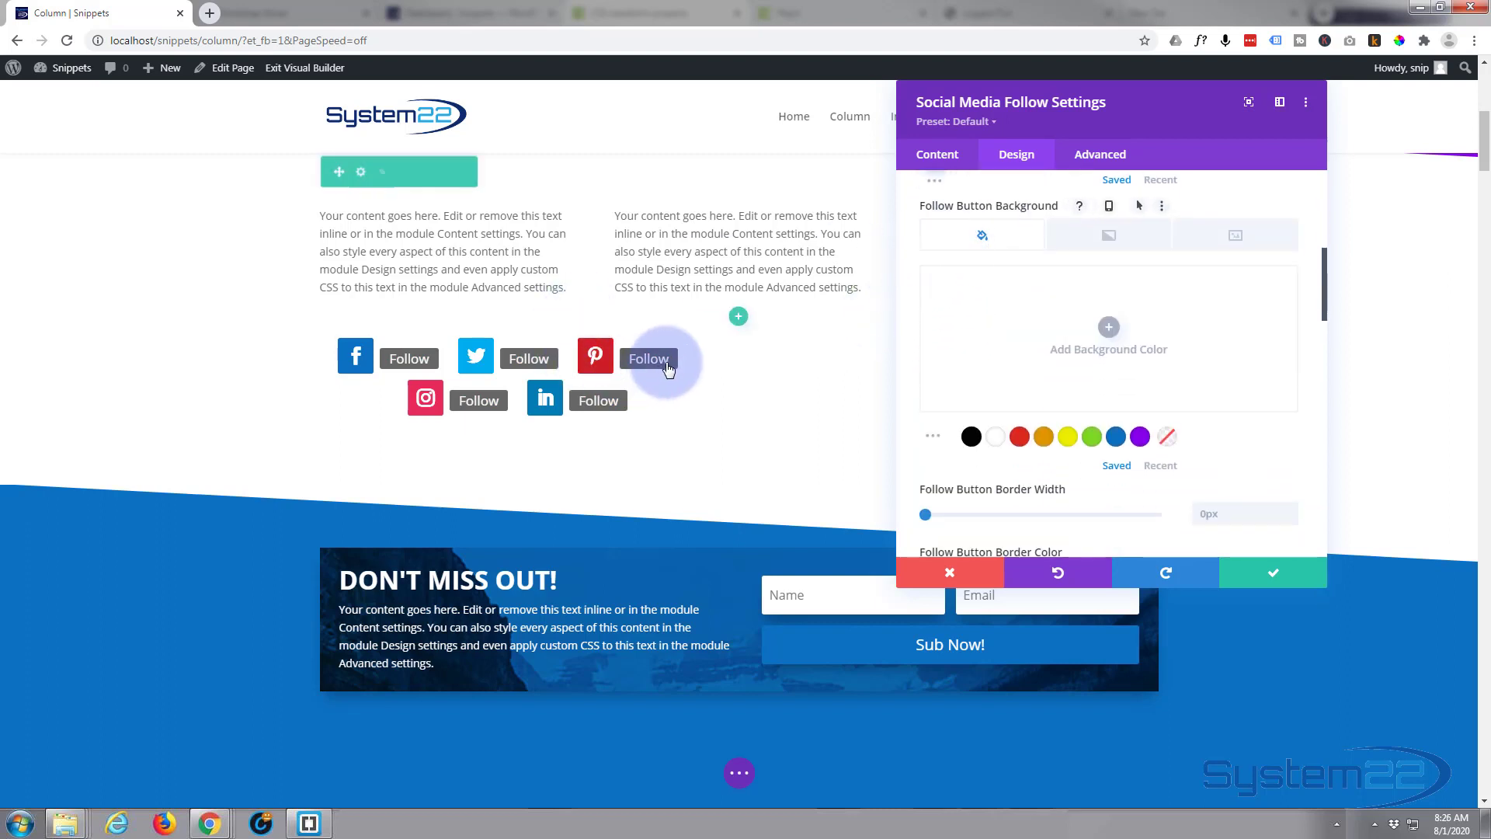
pyautogui.click(1023, 438)
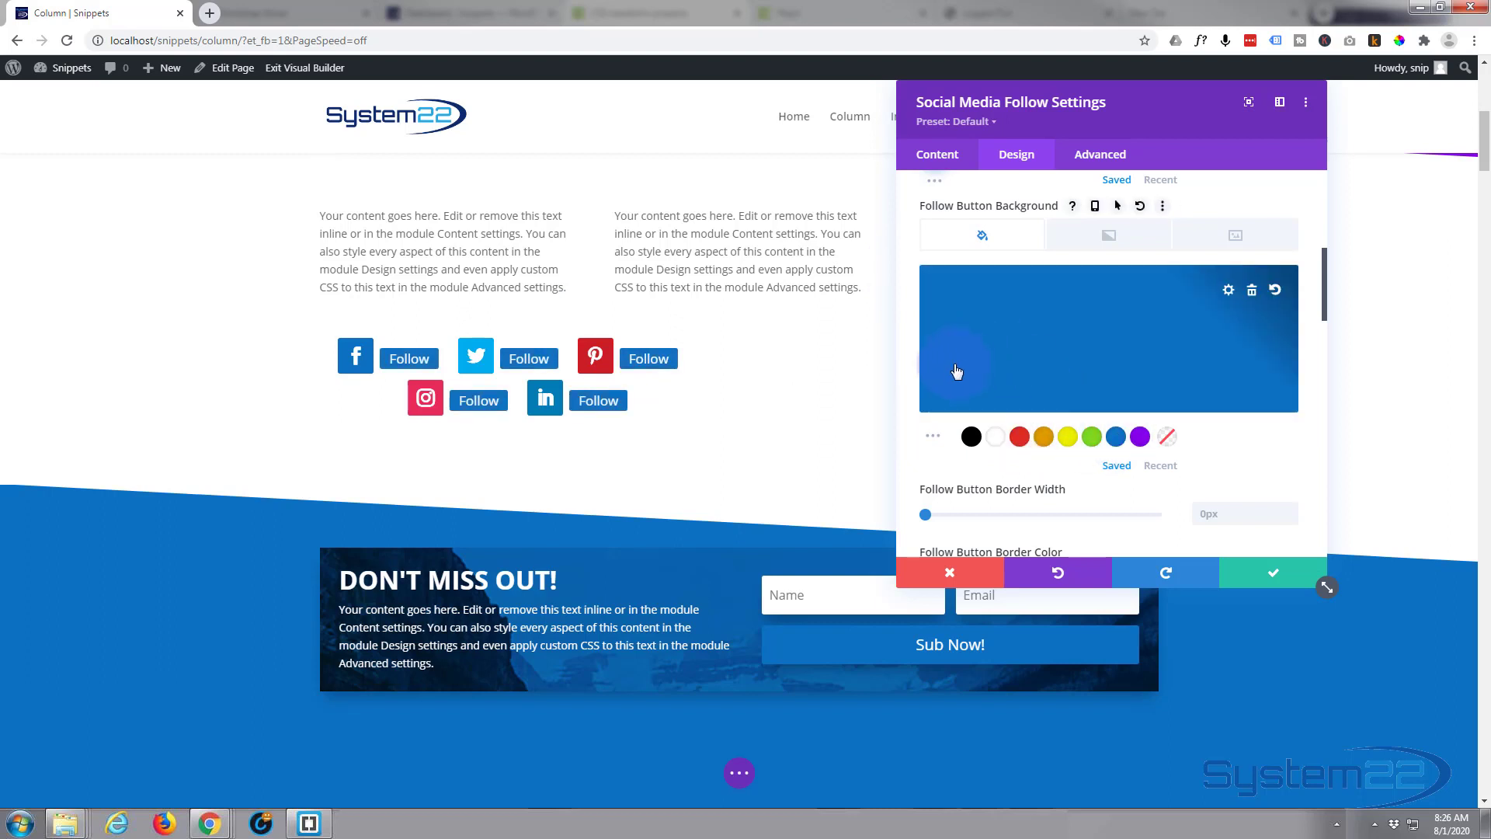
# - Look through the Follow button's available fonts without choosing one, and try the uppercase font style before switching it off
pyautogui.scroll(-3, 956, 366)
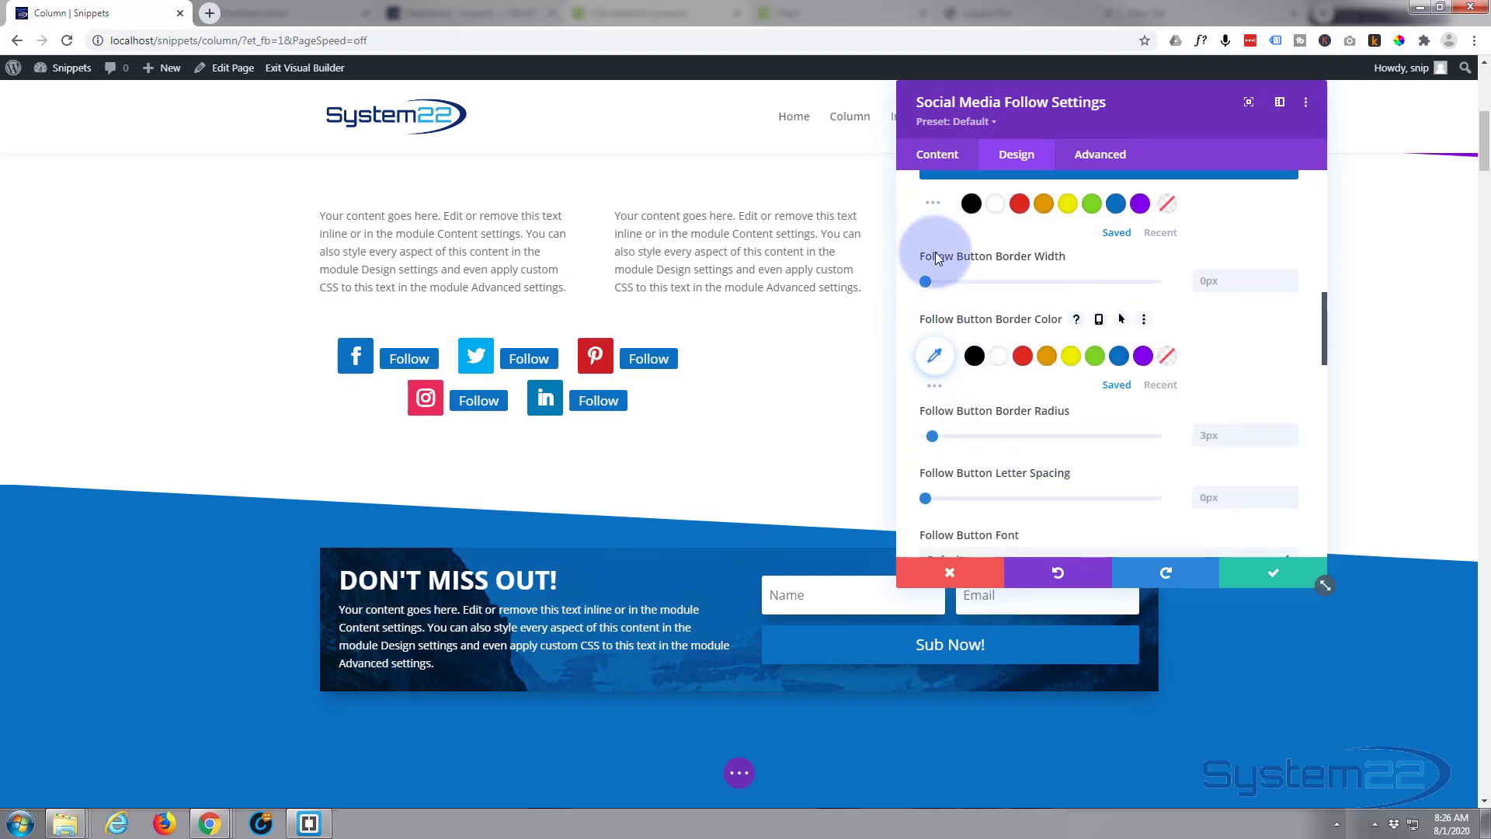
pyautogui.scroll(-4, 986, 344)
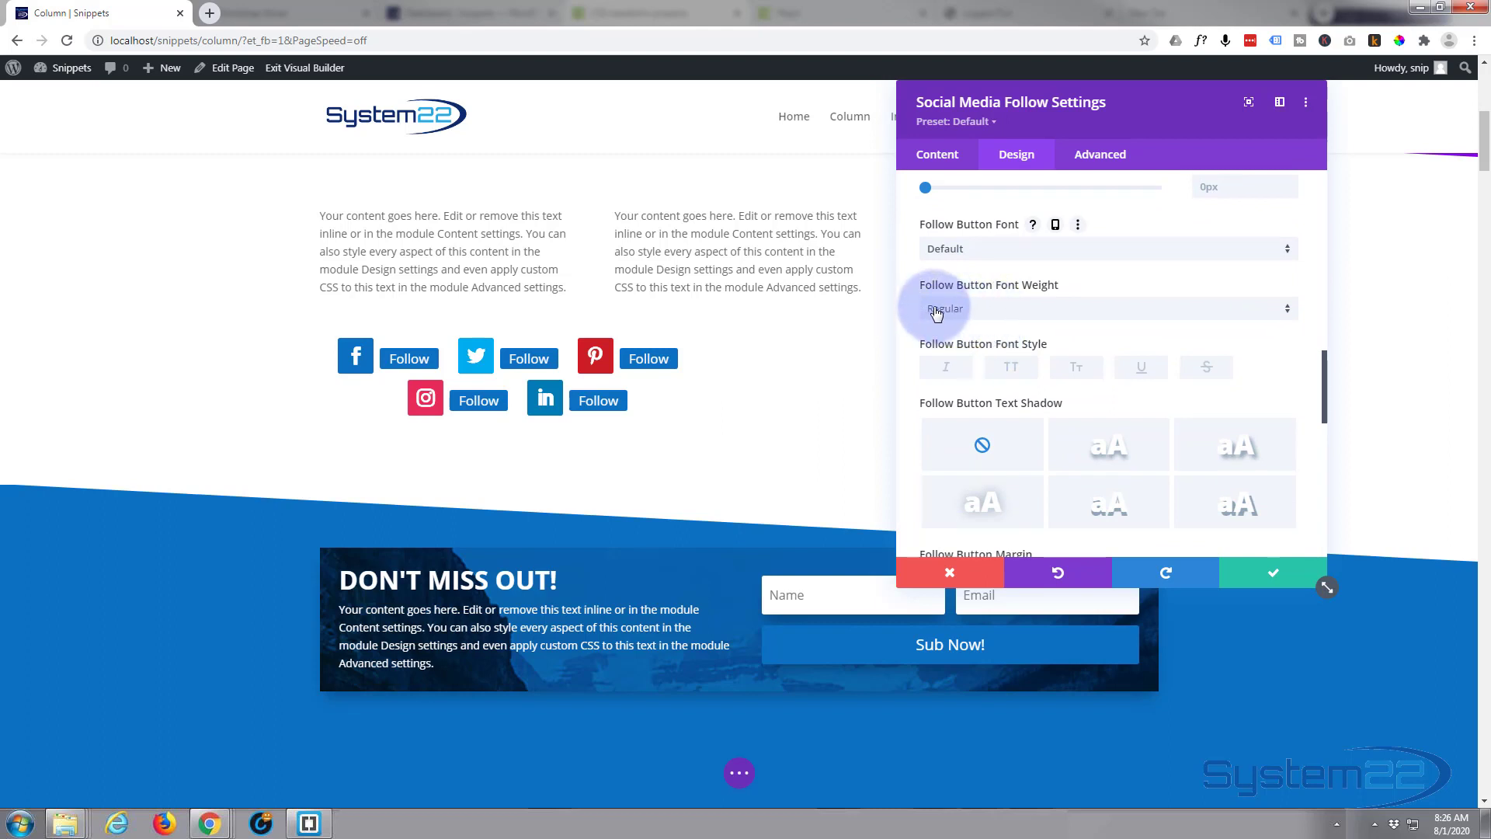
pyautogui.click(1002, 250)
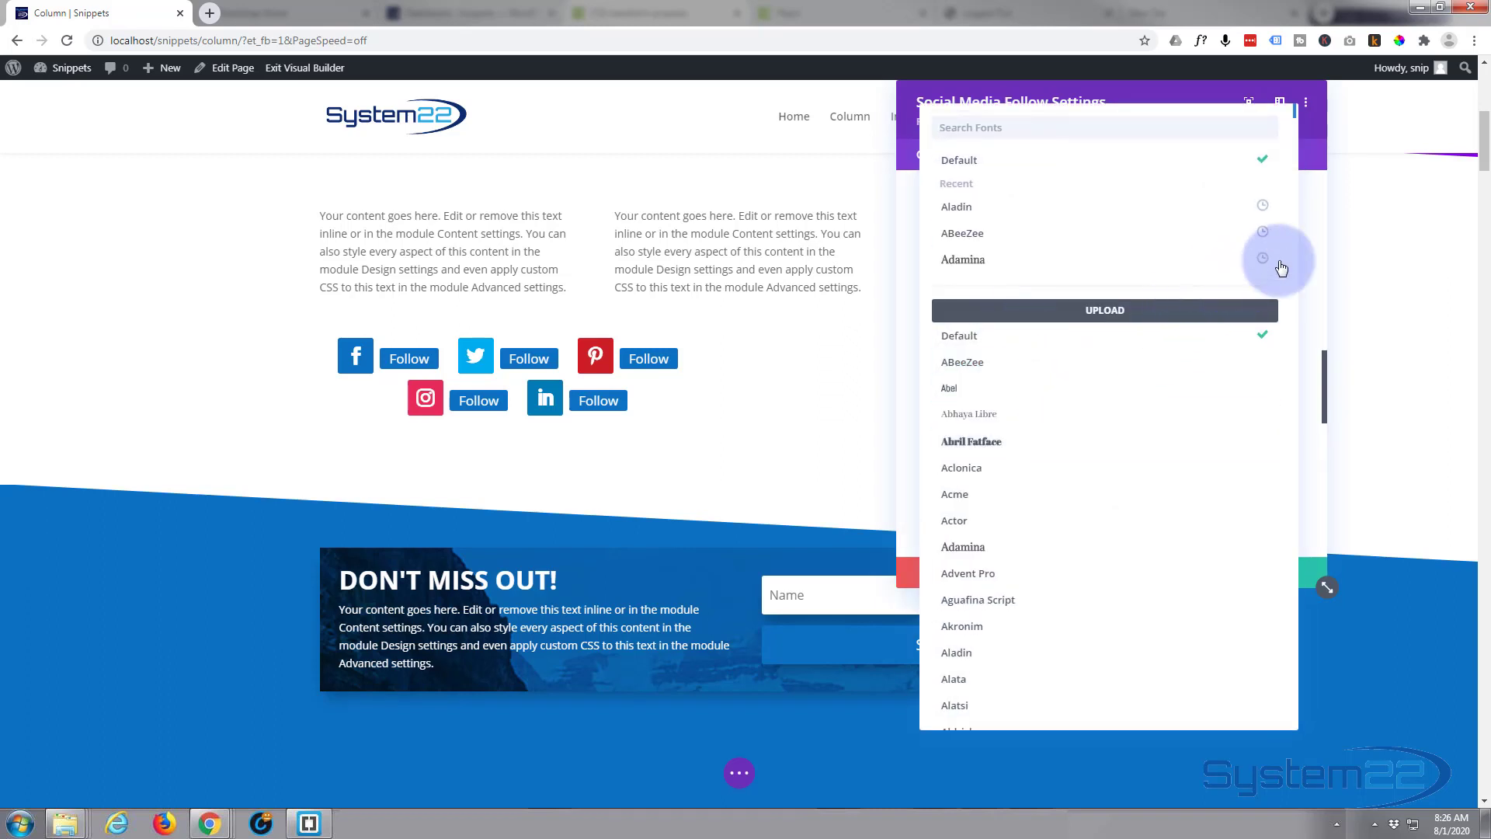
pyautogui.click(1312, 241)
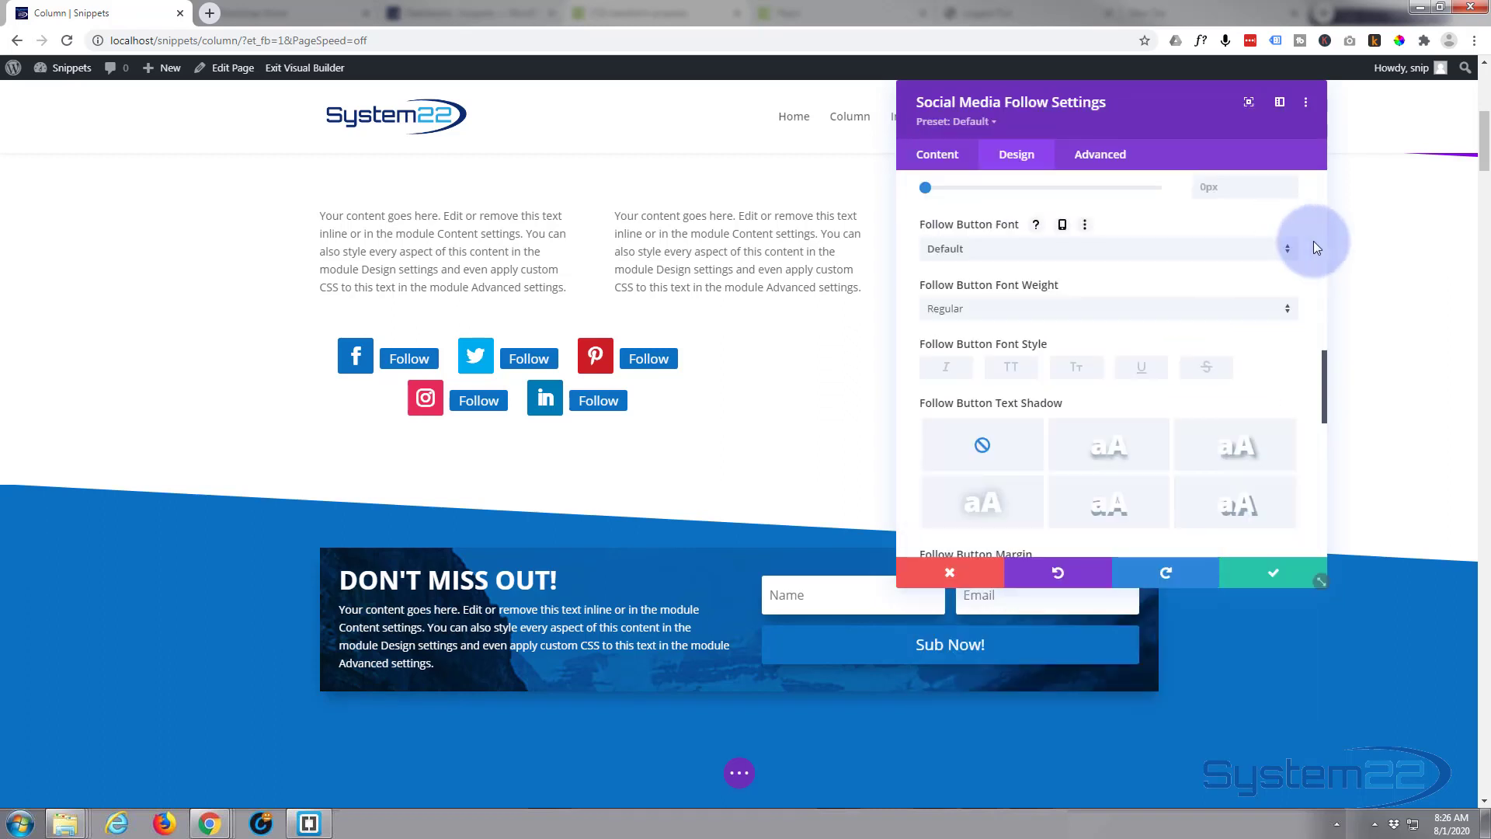
pyautogui.click(1011, 372)
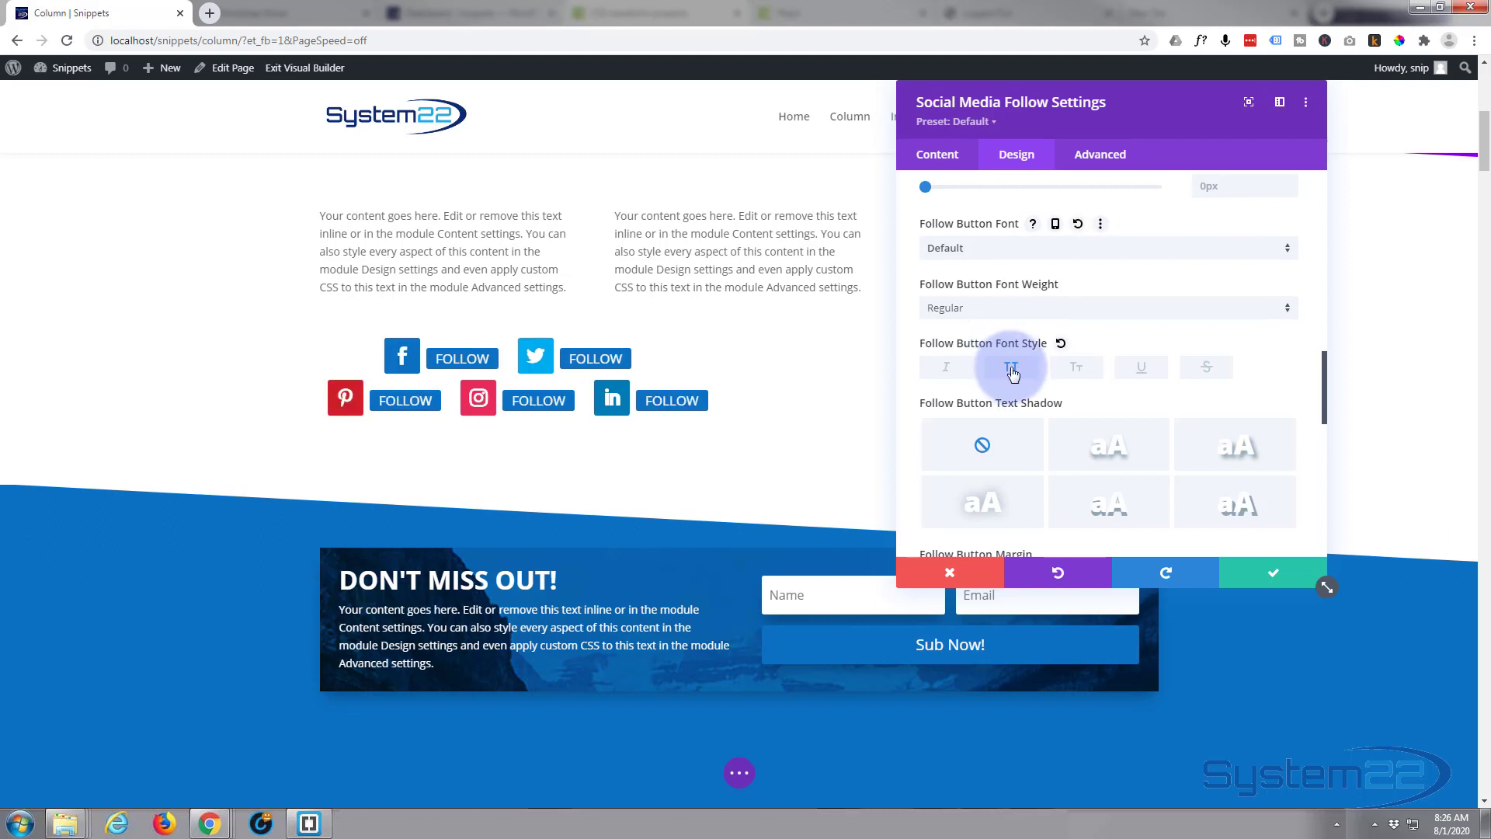
pyautogui.click(1011, 372)
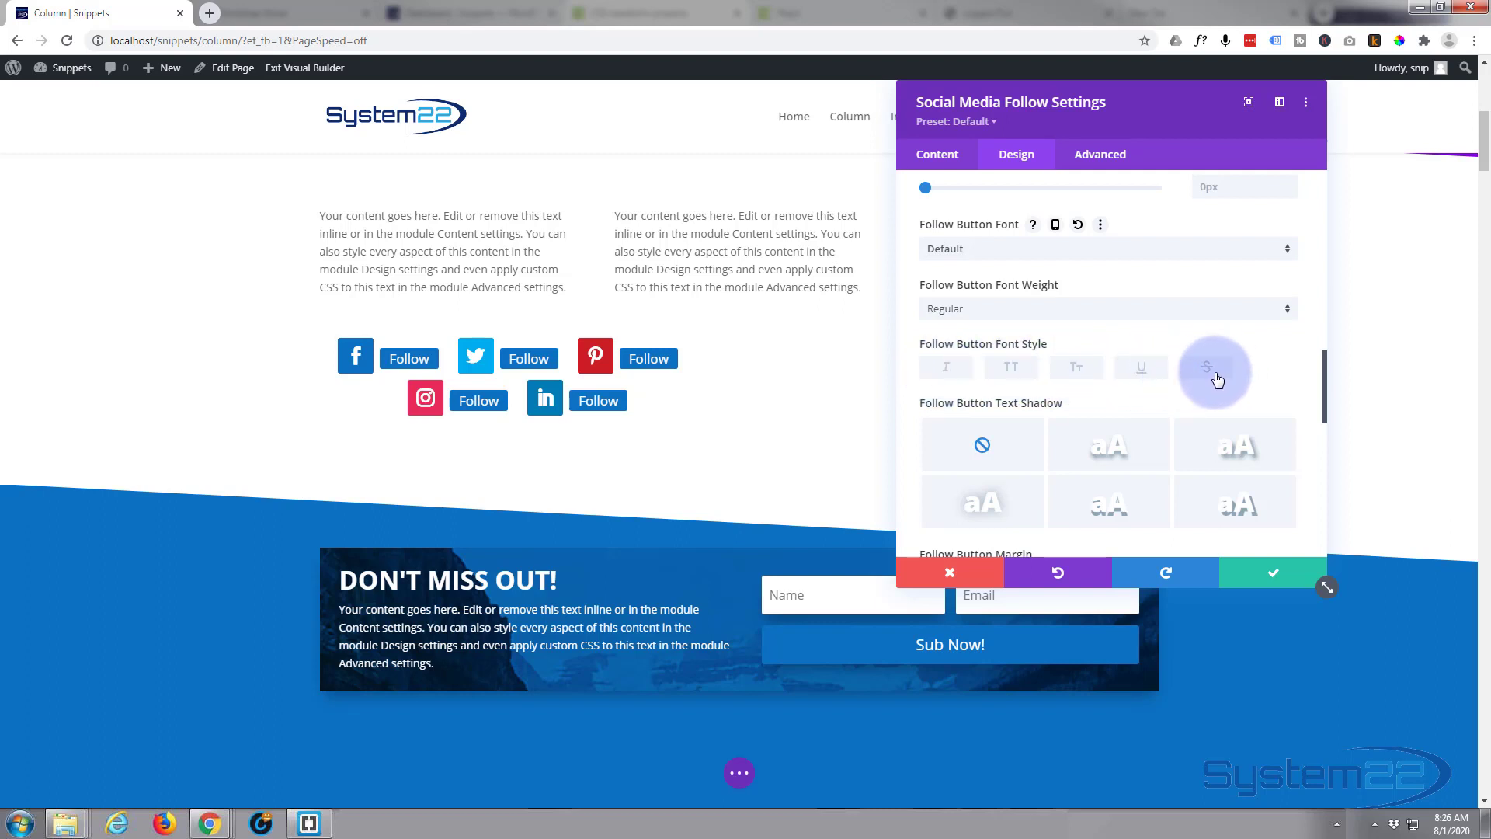
# - Try an 84% module width with centred module alignment, then settle on left alignment and a 100% width
pyautogui.scroll(-3, 1139, 435)
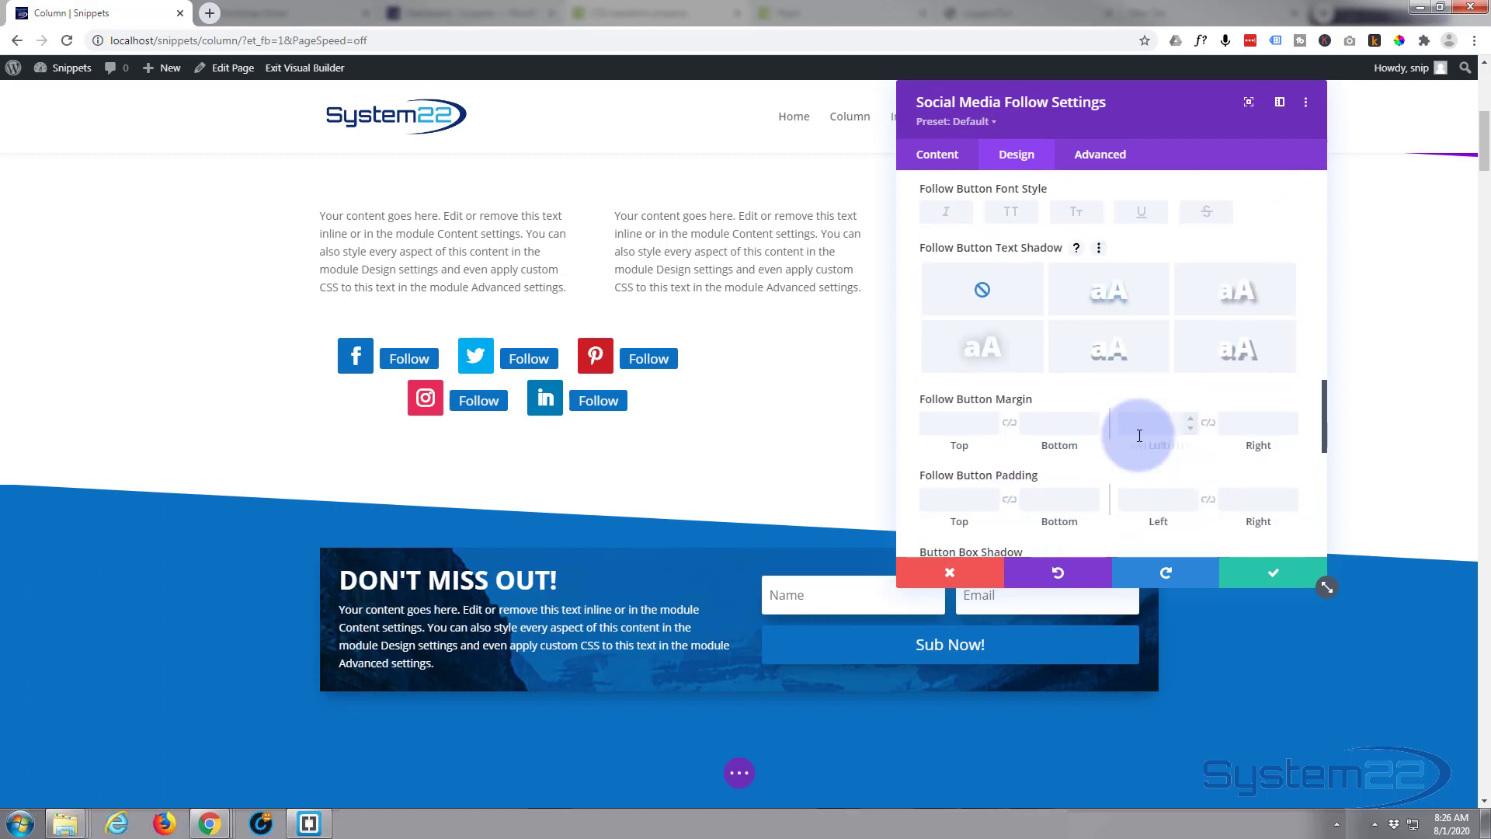
pyautogui.scroll(-3, 1139, 440)
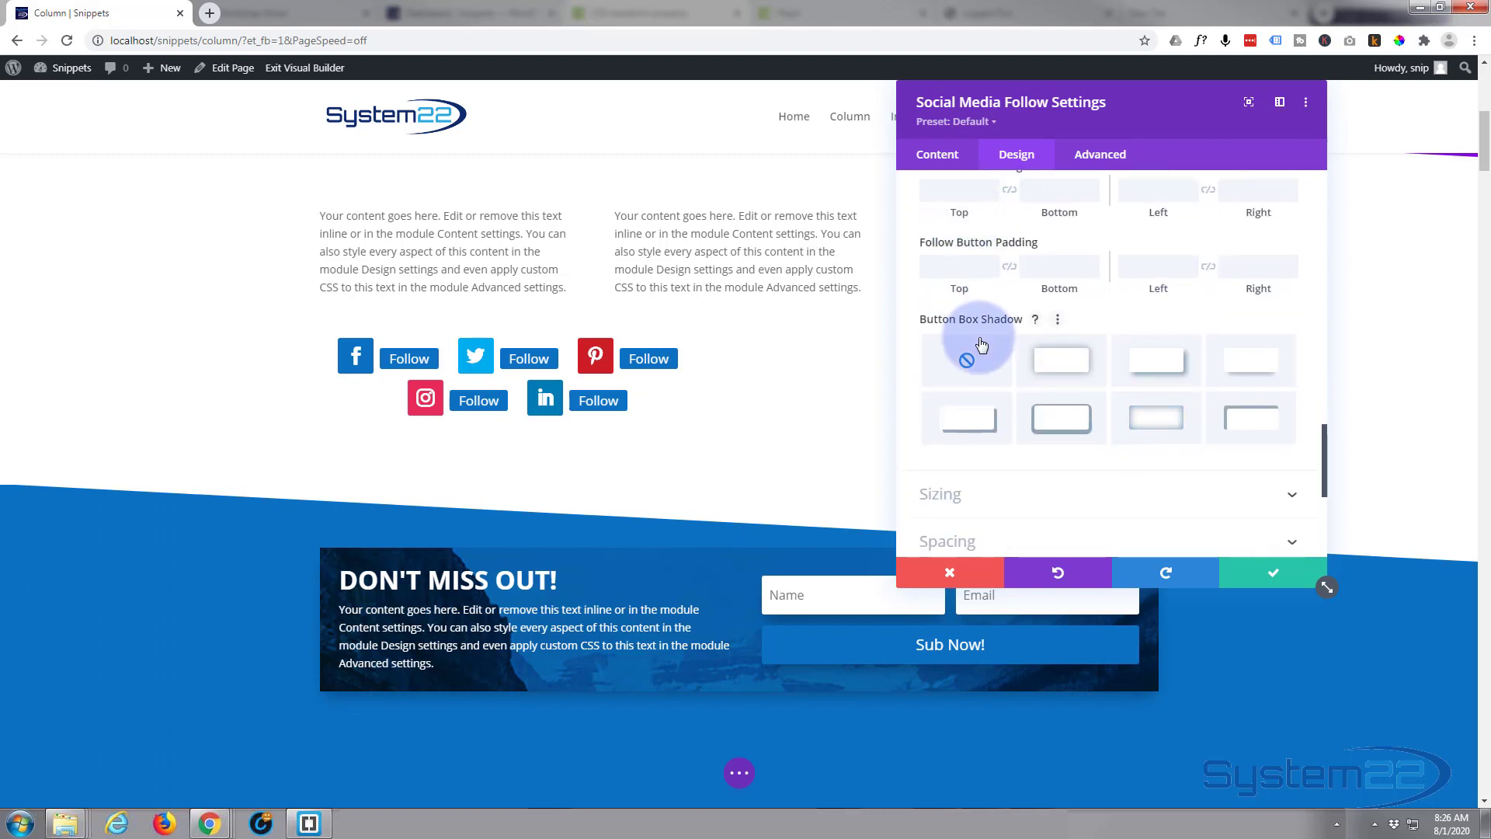
pyautogui.scroll(-3, 980, 344)
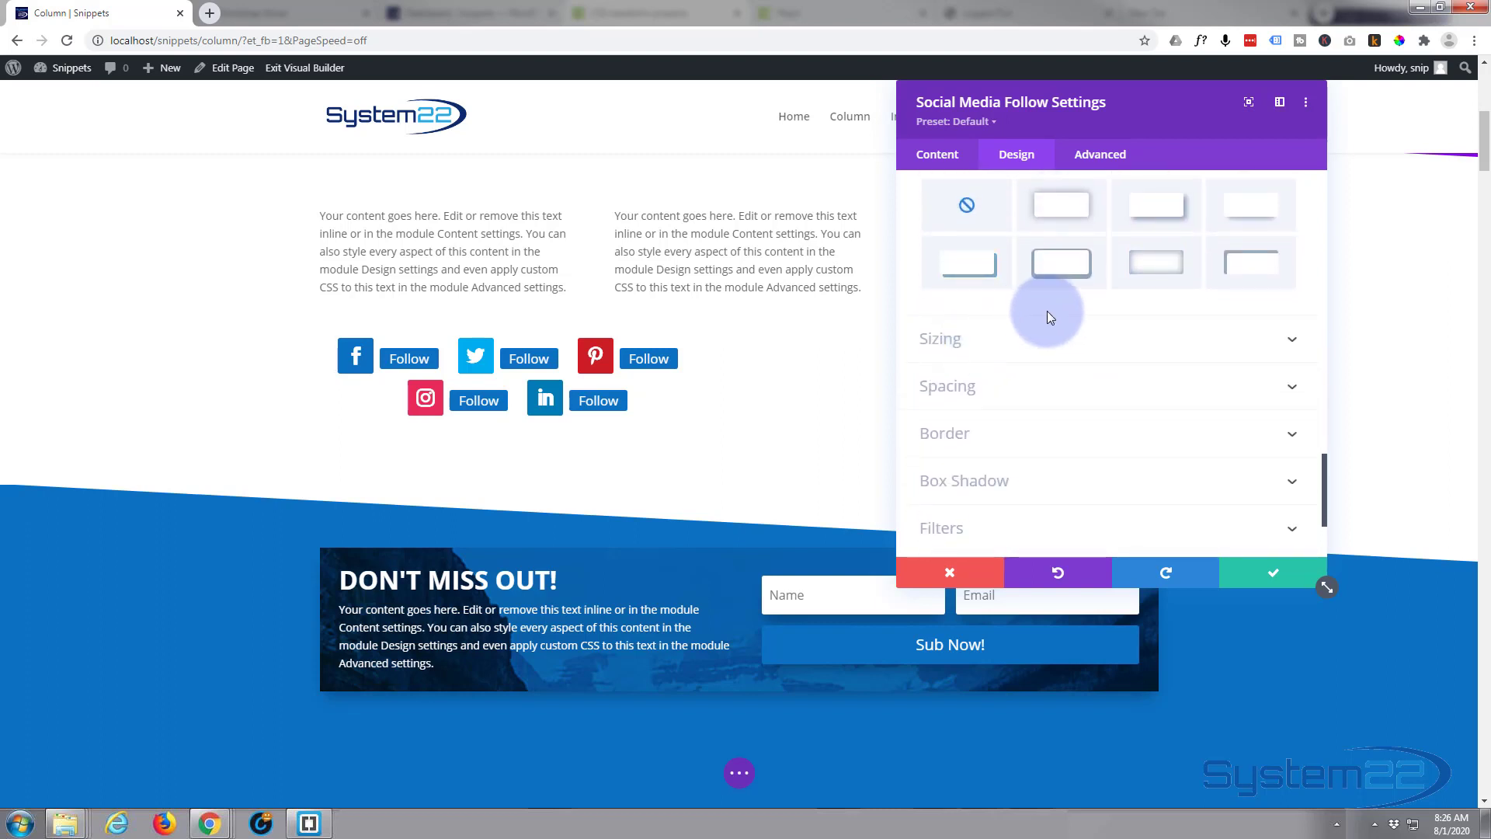
pyautogui.scroll(-3, 1047, 310)
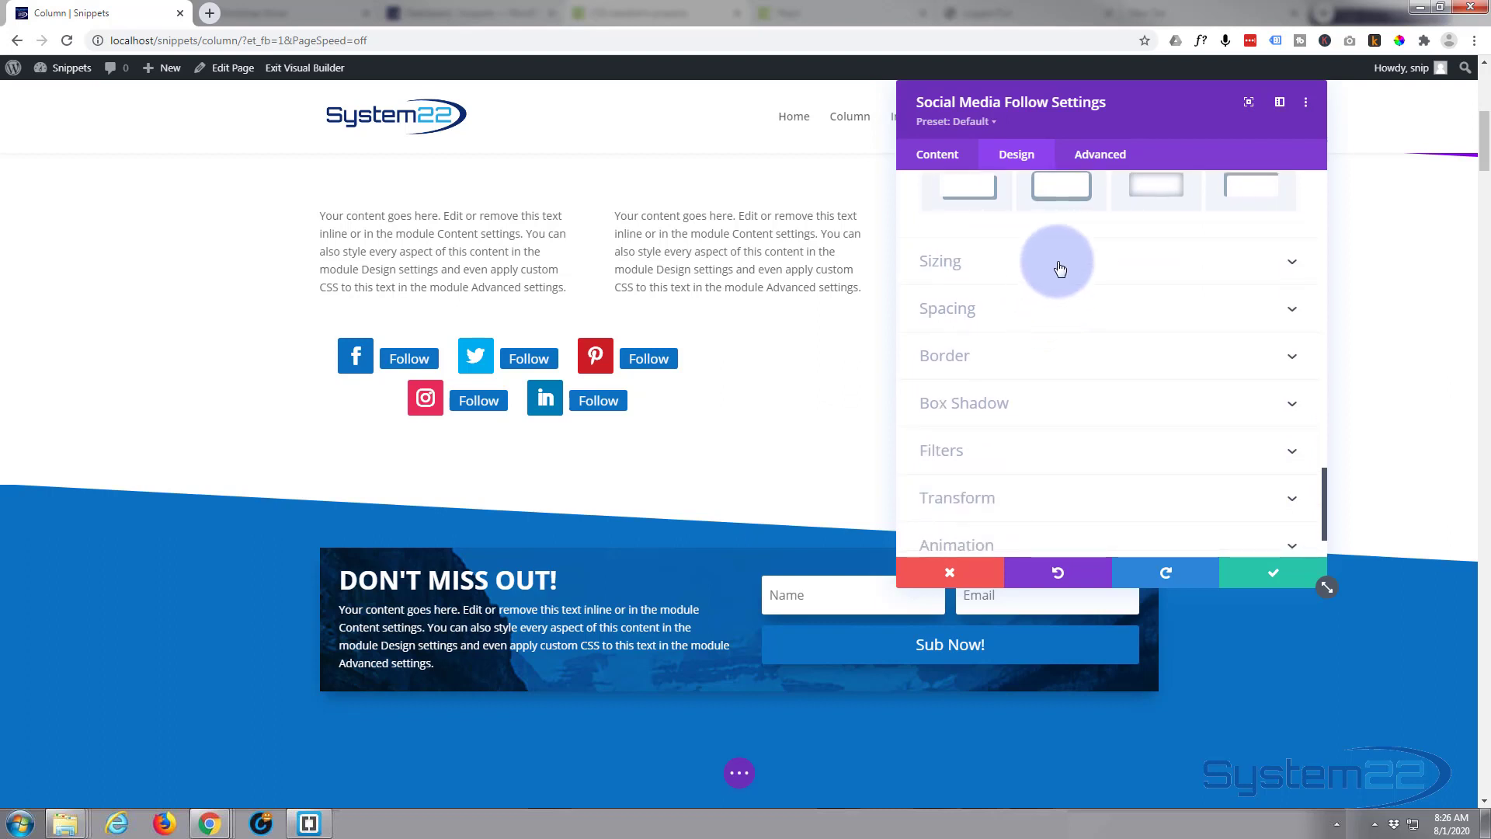
pyautogui.scroll(7, 1060, 270)
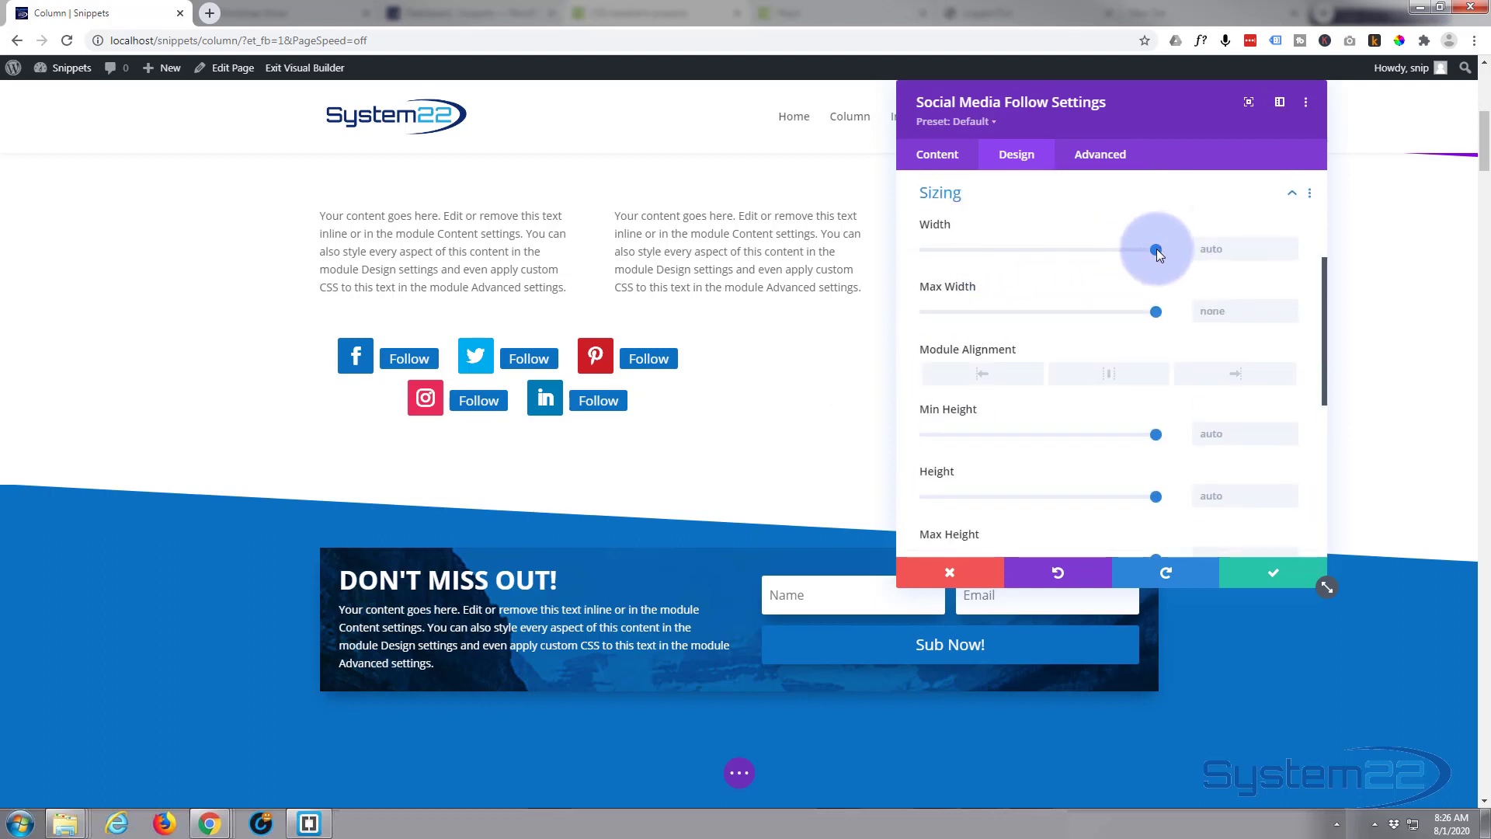
pyautogui.moveTo(1156, 249); pyautogui.dragTo(1120, 253)
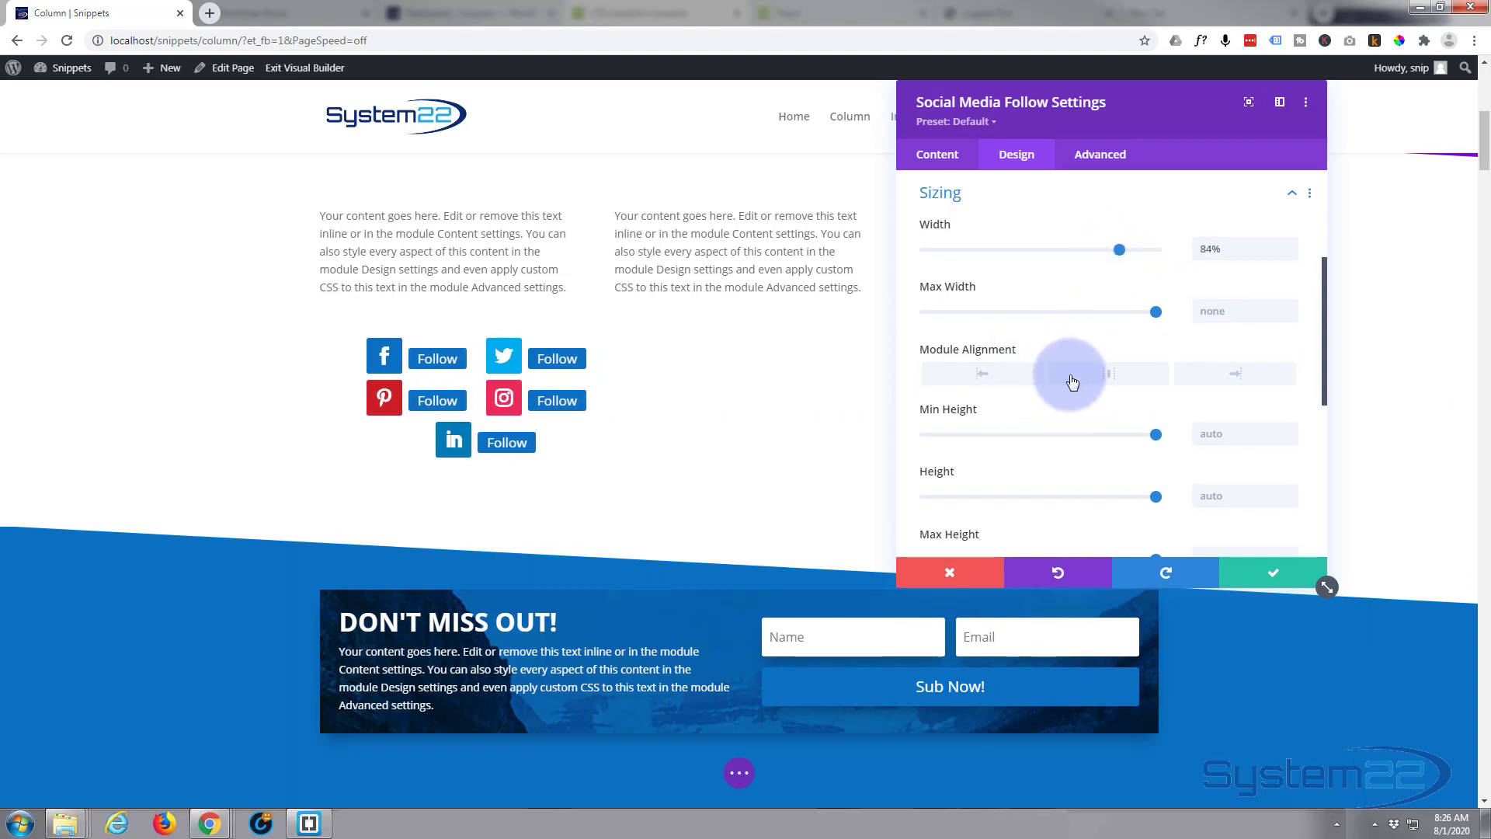
pyautogui.click(1118, 376)
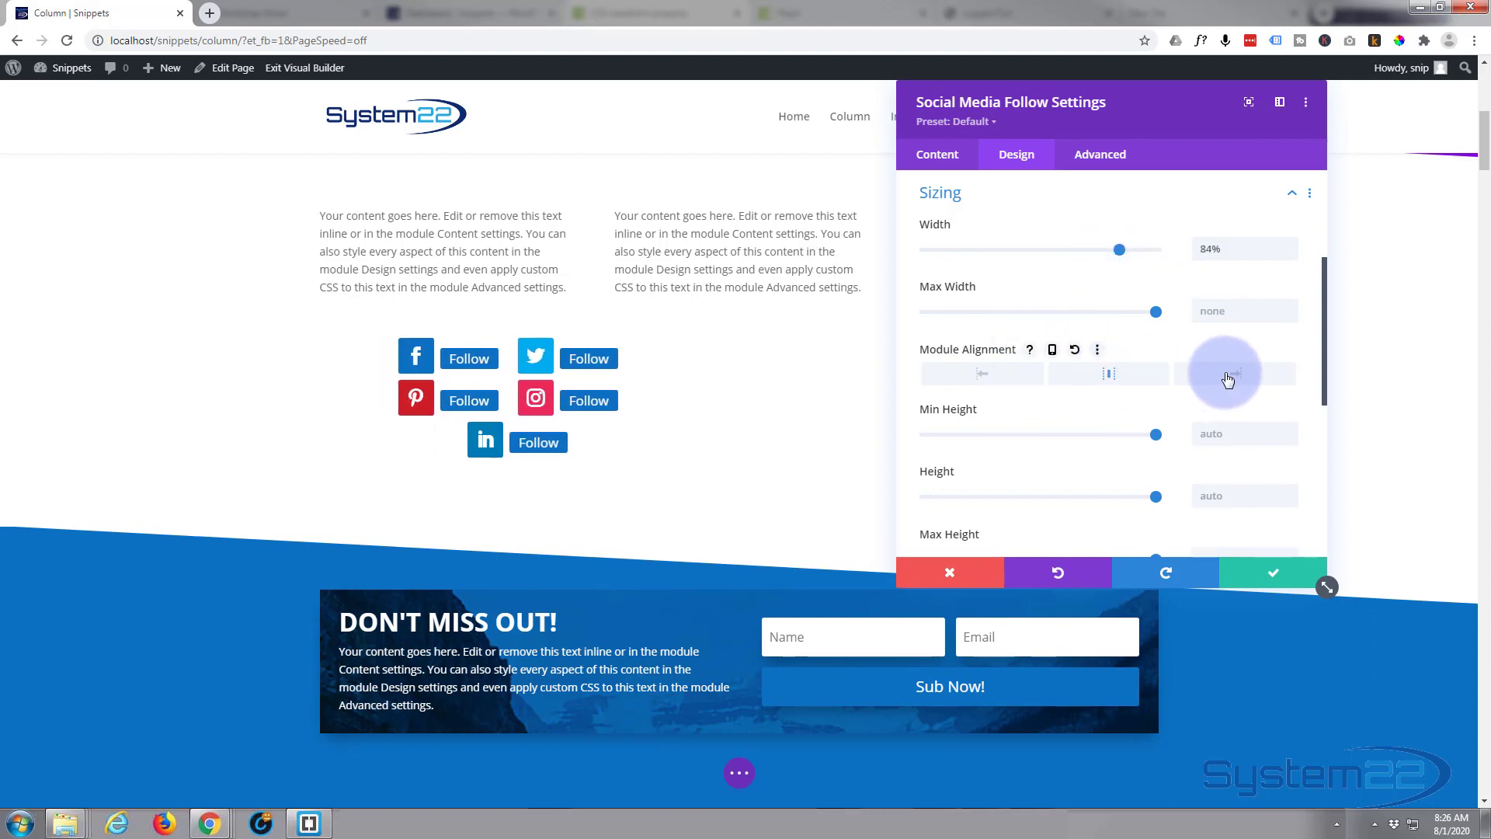
pyautogui.click(999, 376)
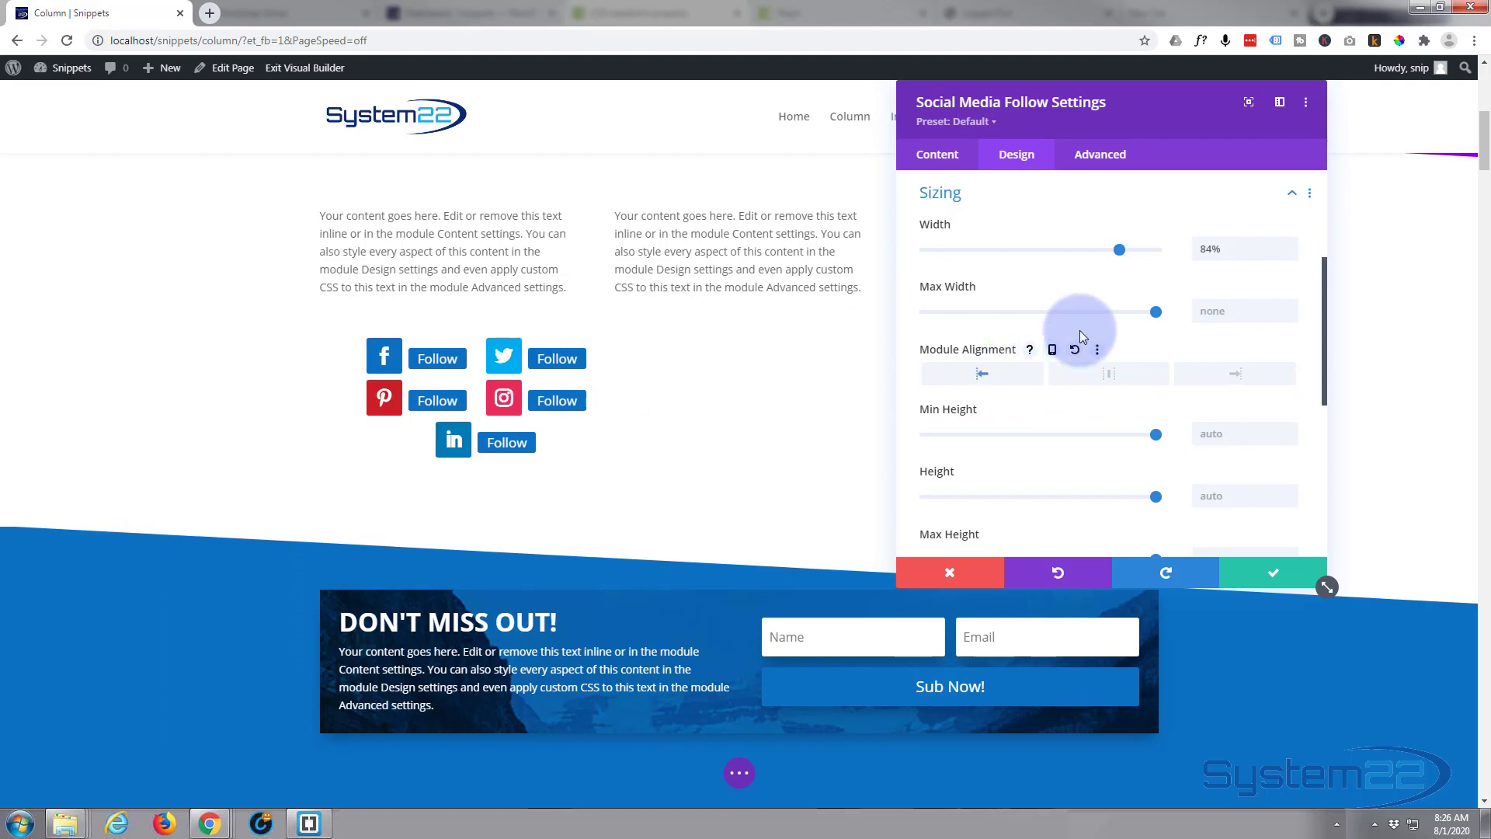
pyautogui.moveTo(1114, 244); pyautogui.dragTo(1172, 250)
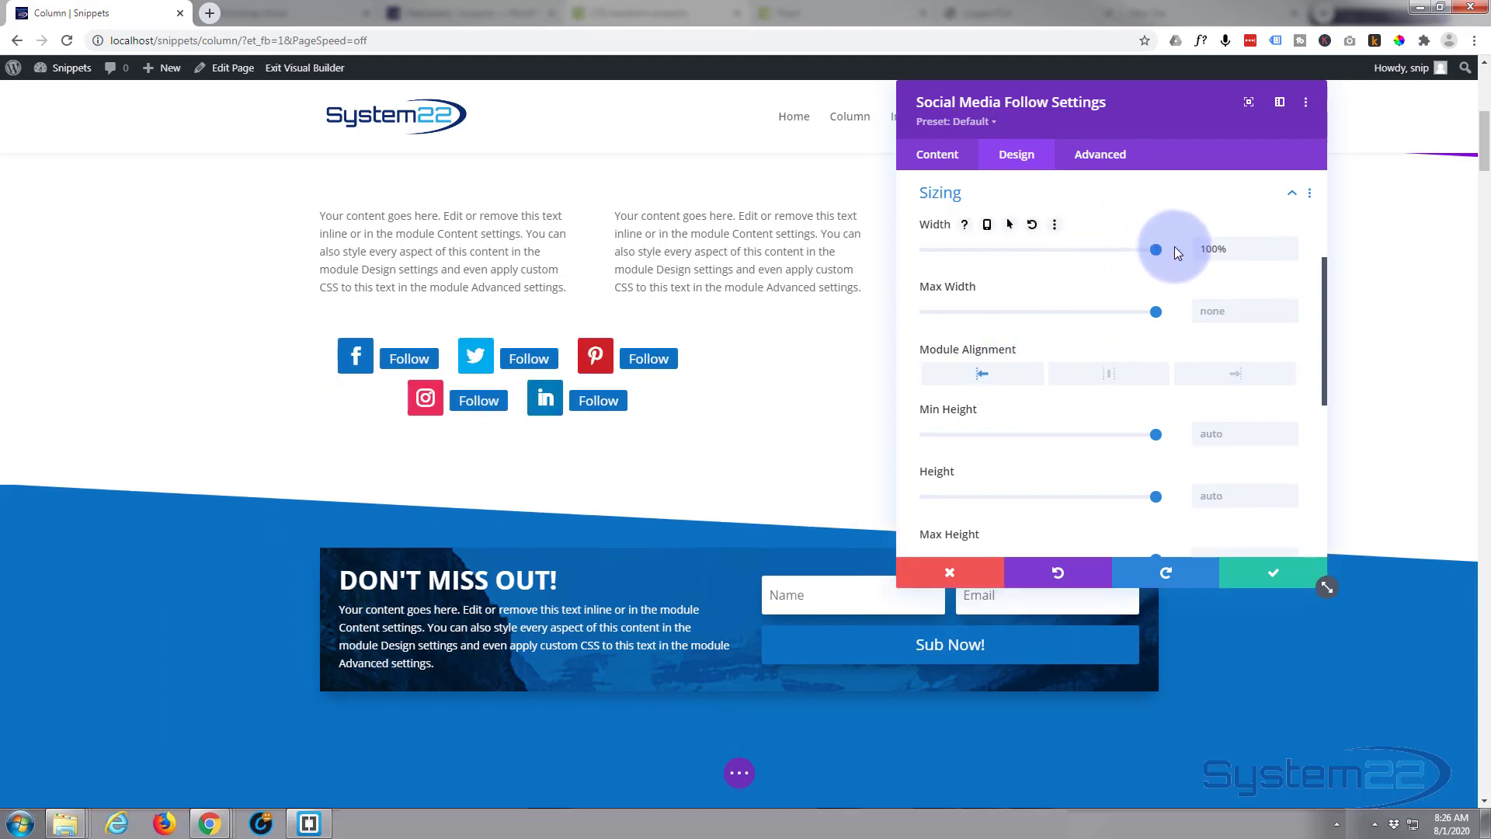
pyautogui.scroll(-5, 1045, 358)
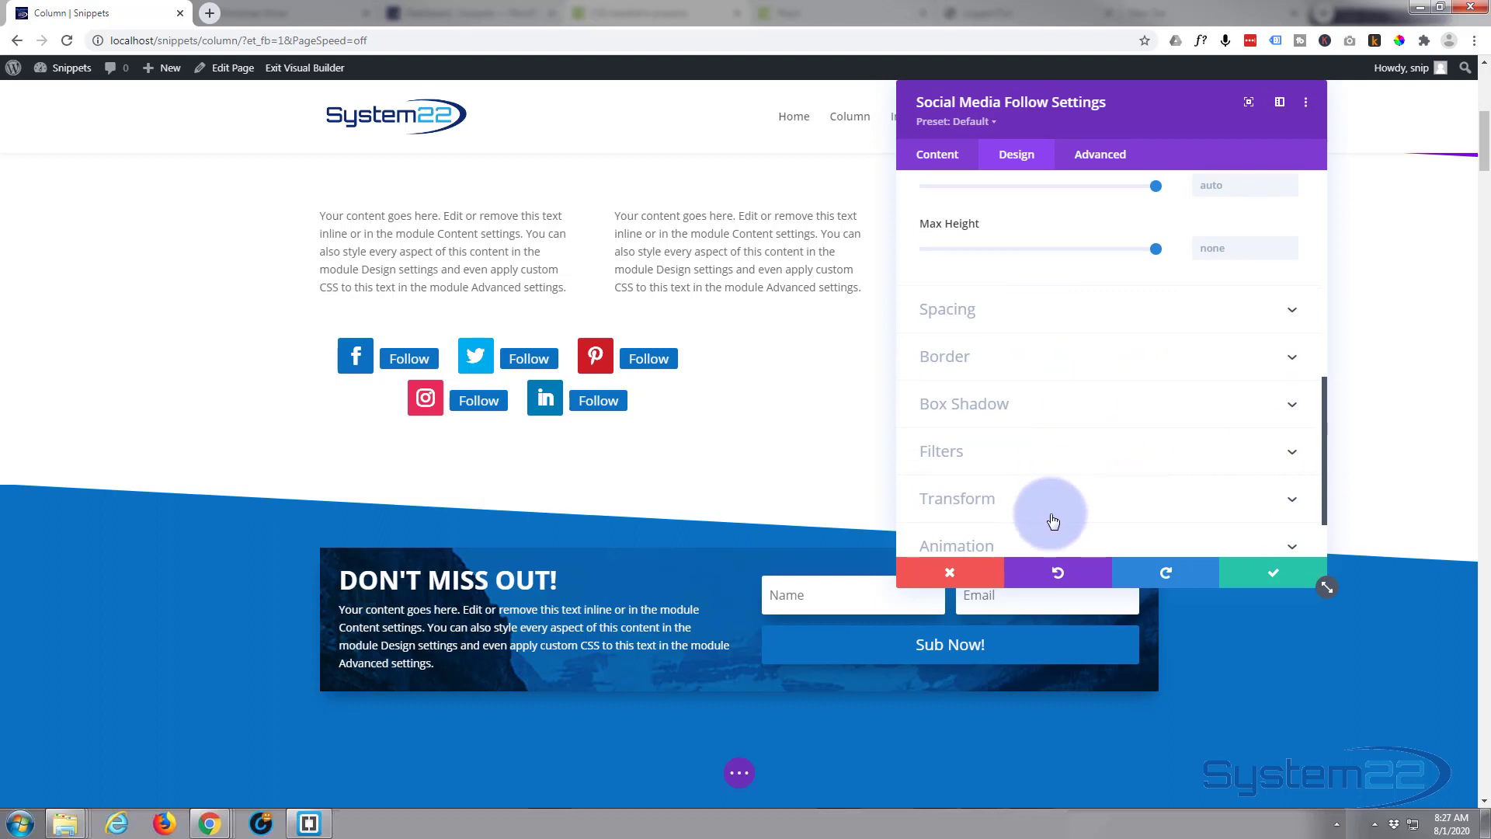
pyautogui.scroll(-1, 1054, 497)
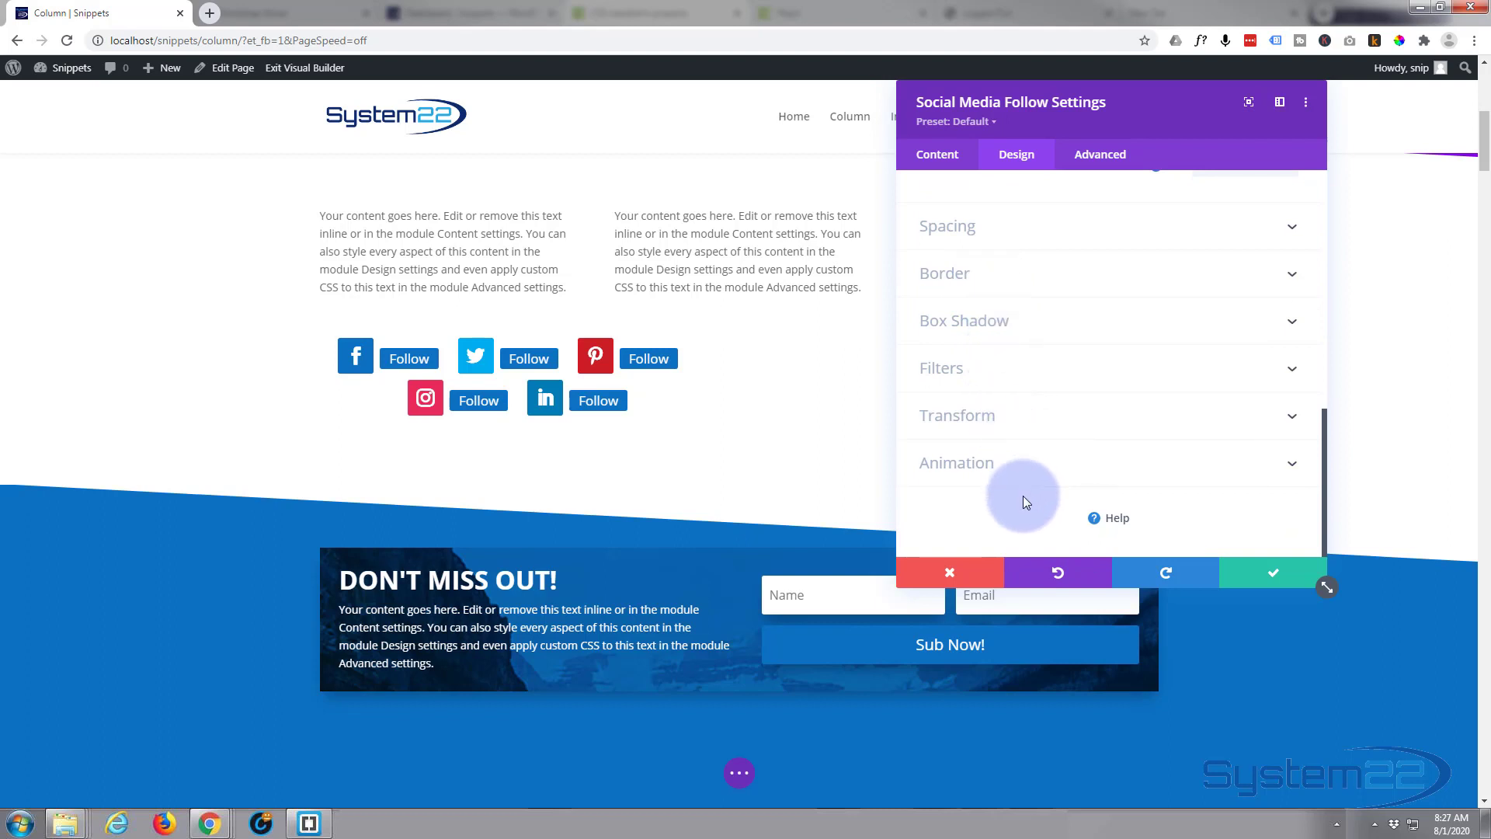
pyautogui.scroll(4, 1023, 496)
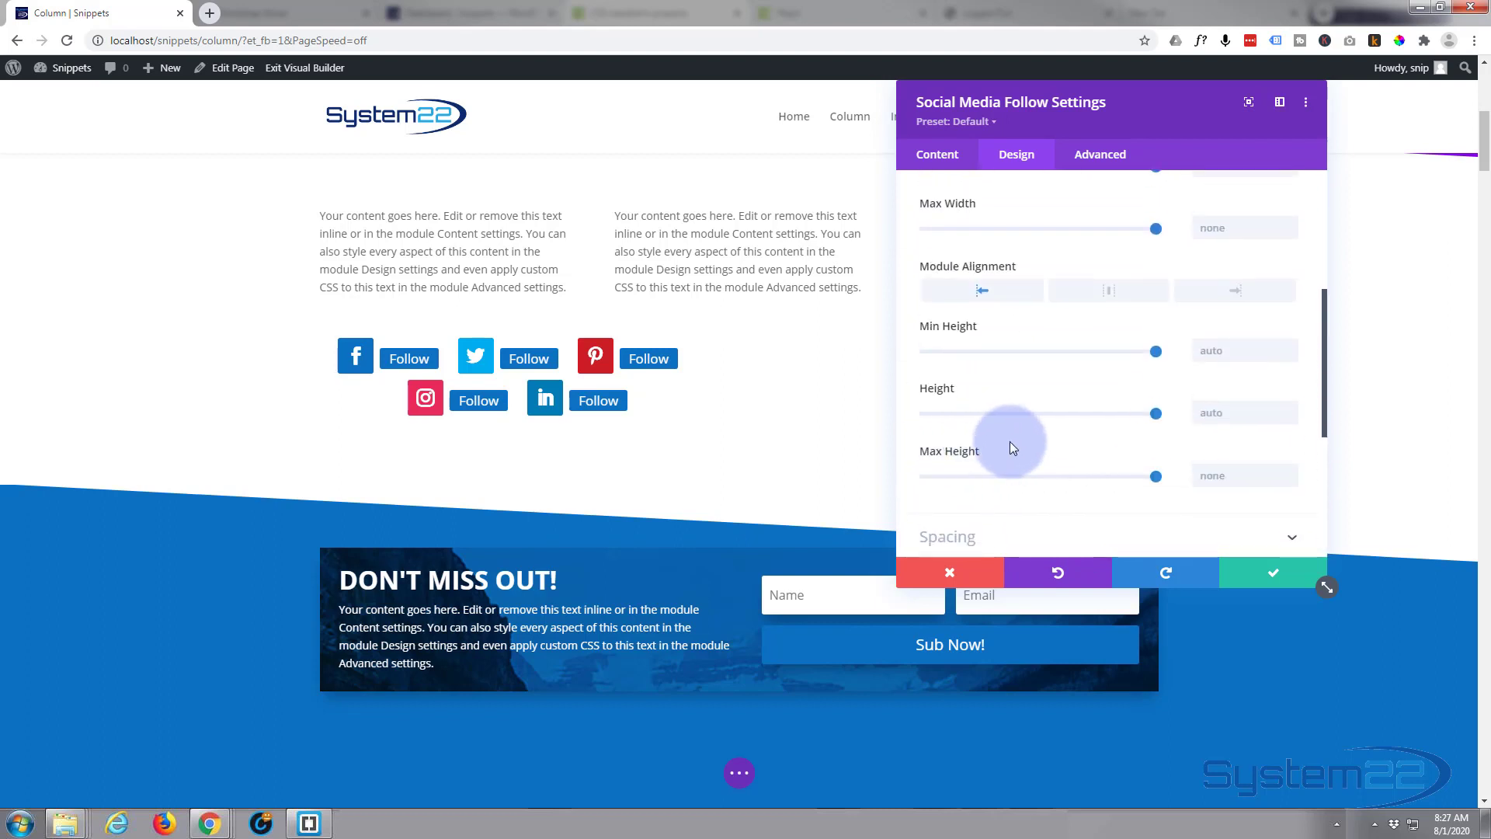
pyautogui.scroll(4, 1002, 450)
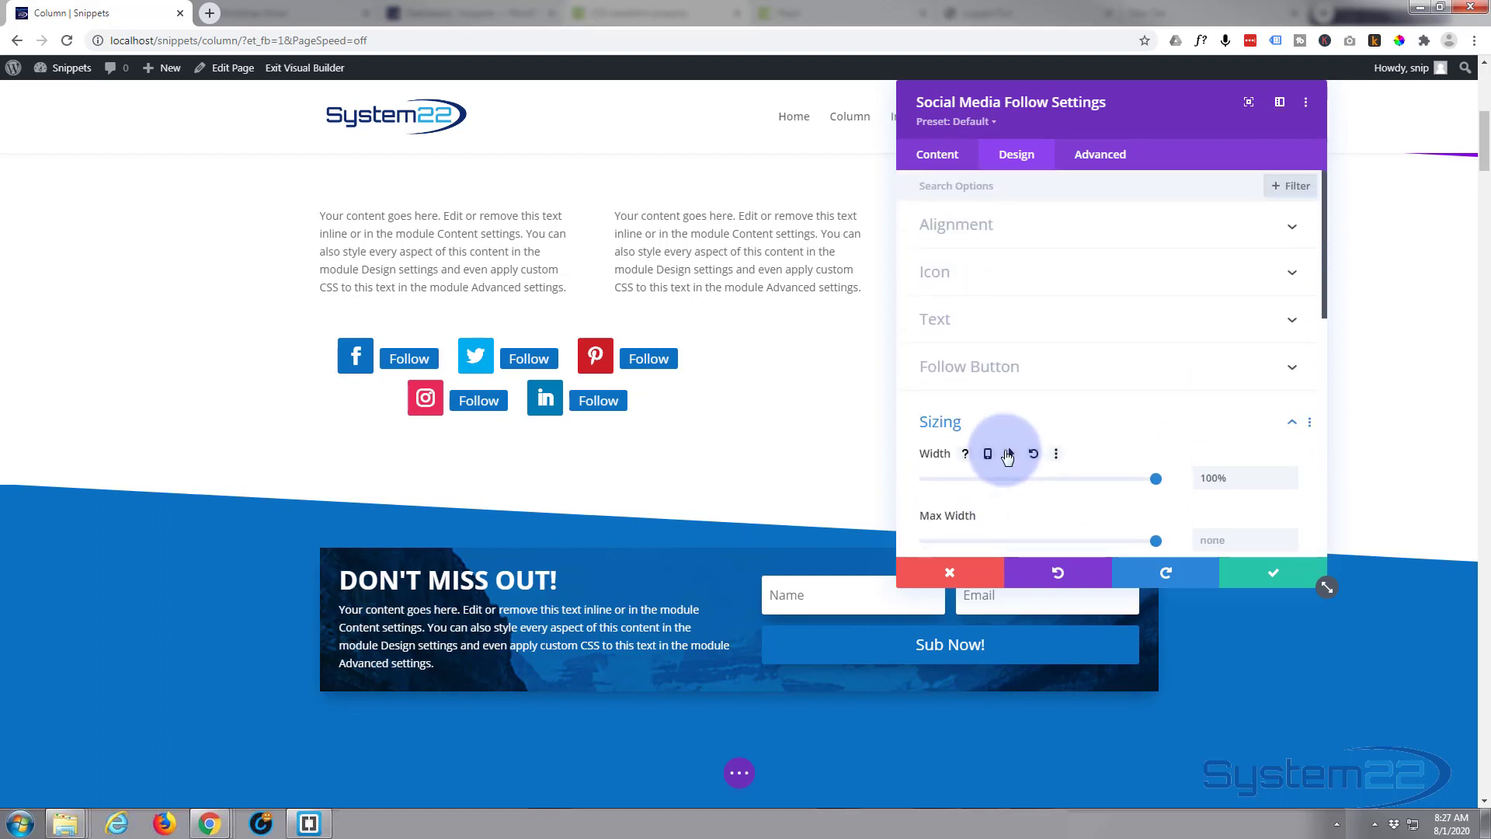
# - Open the facebook network's own design settings, try an orange icon color and settle on white #ffffff
pyautogui.click(942, 159)
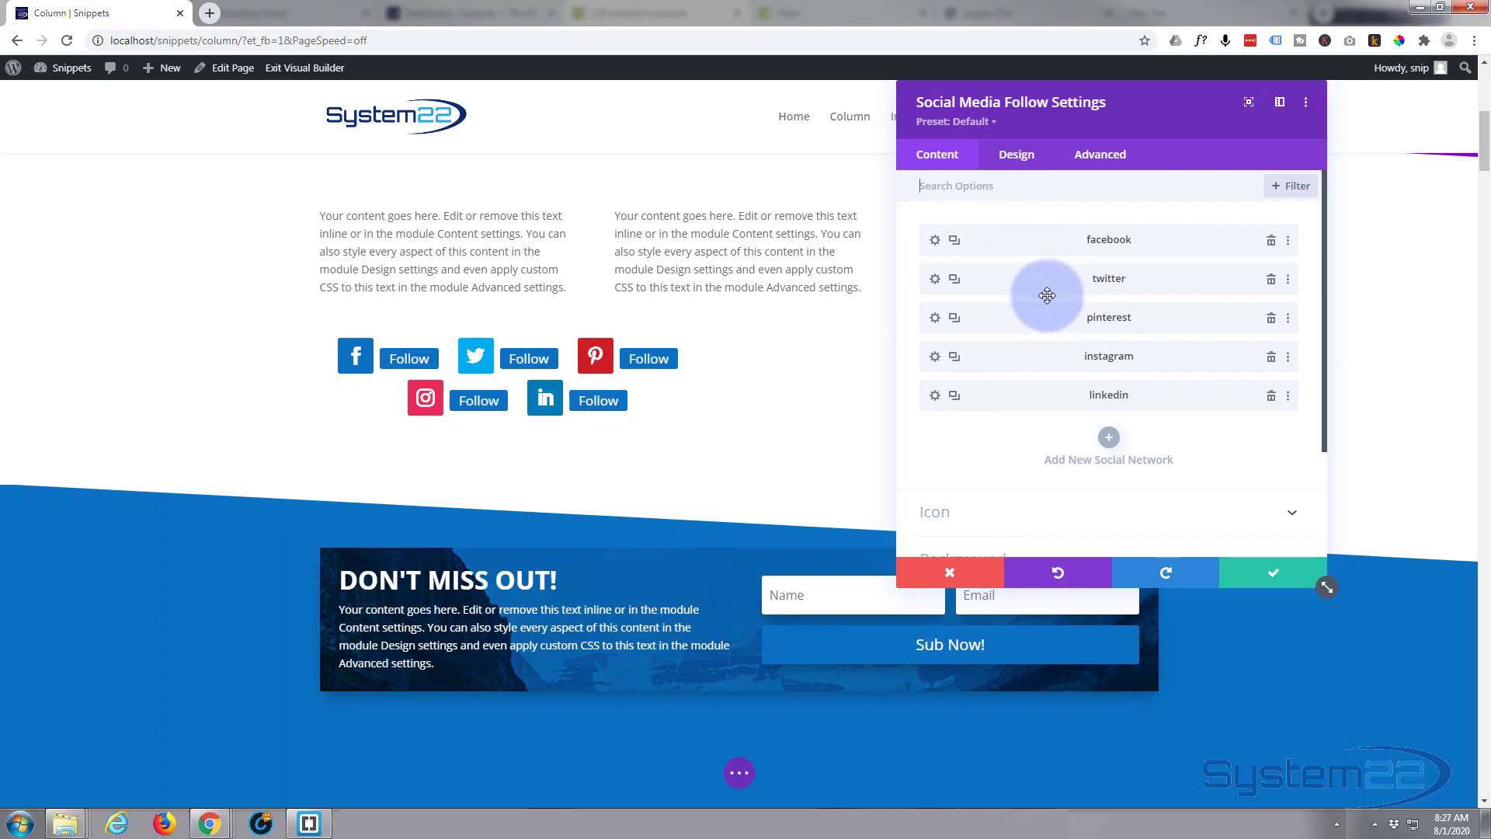
pyautogui.click(934, 241)
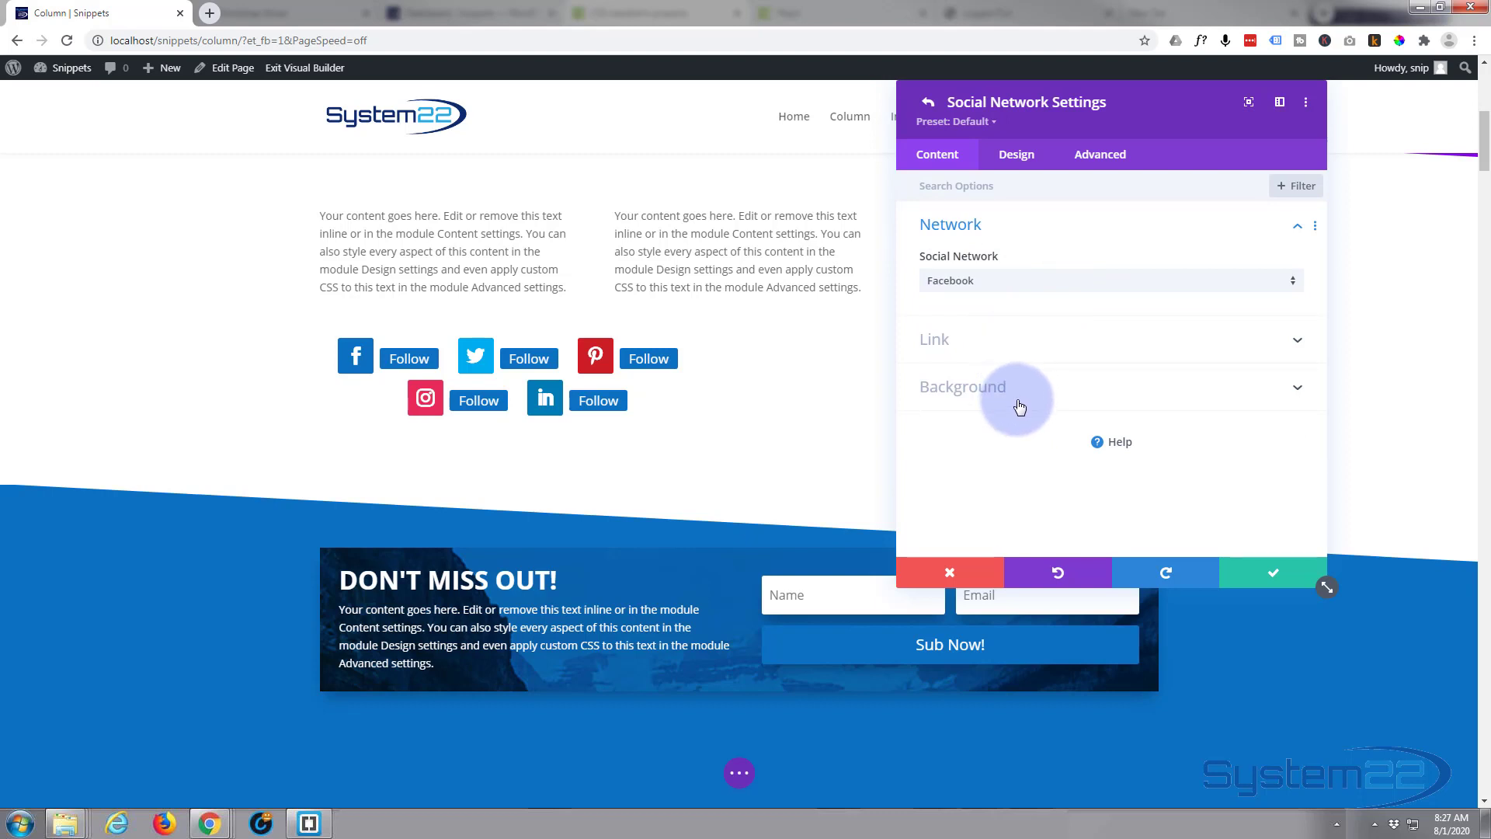
pyautogui.click(1023, 163)
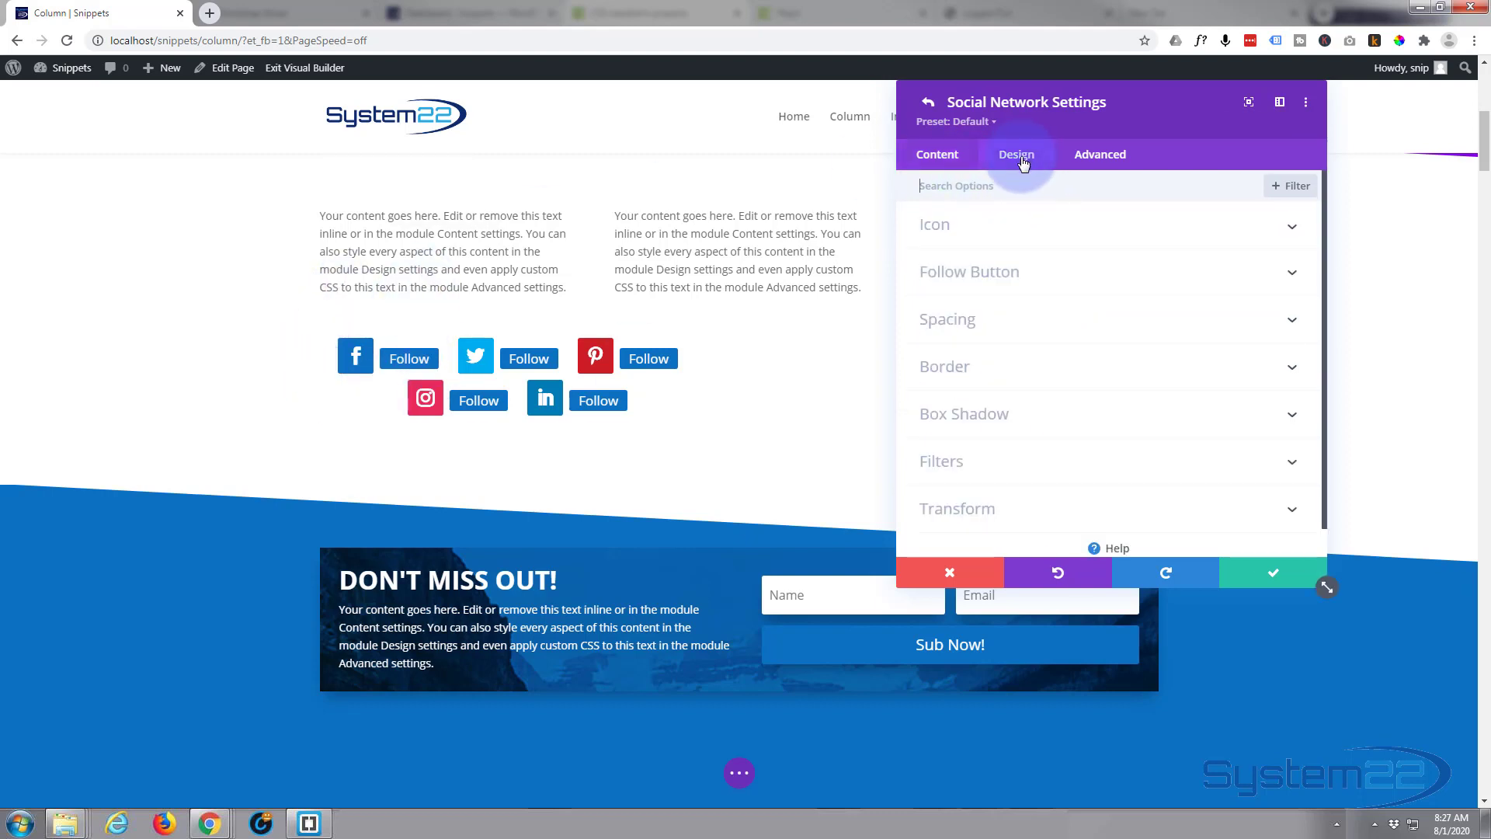
pyautogui.click(1070, 229)
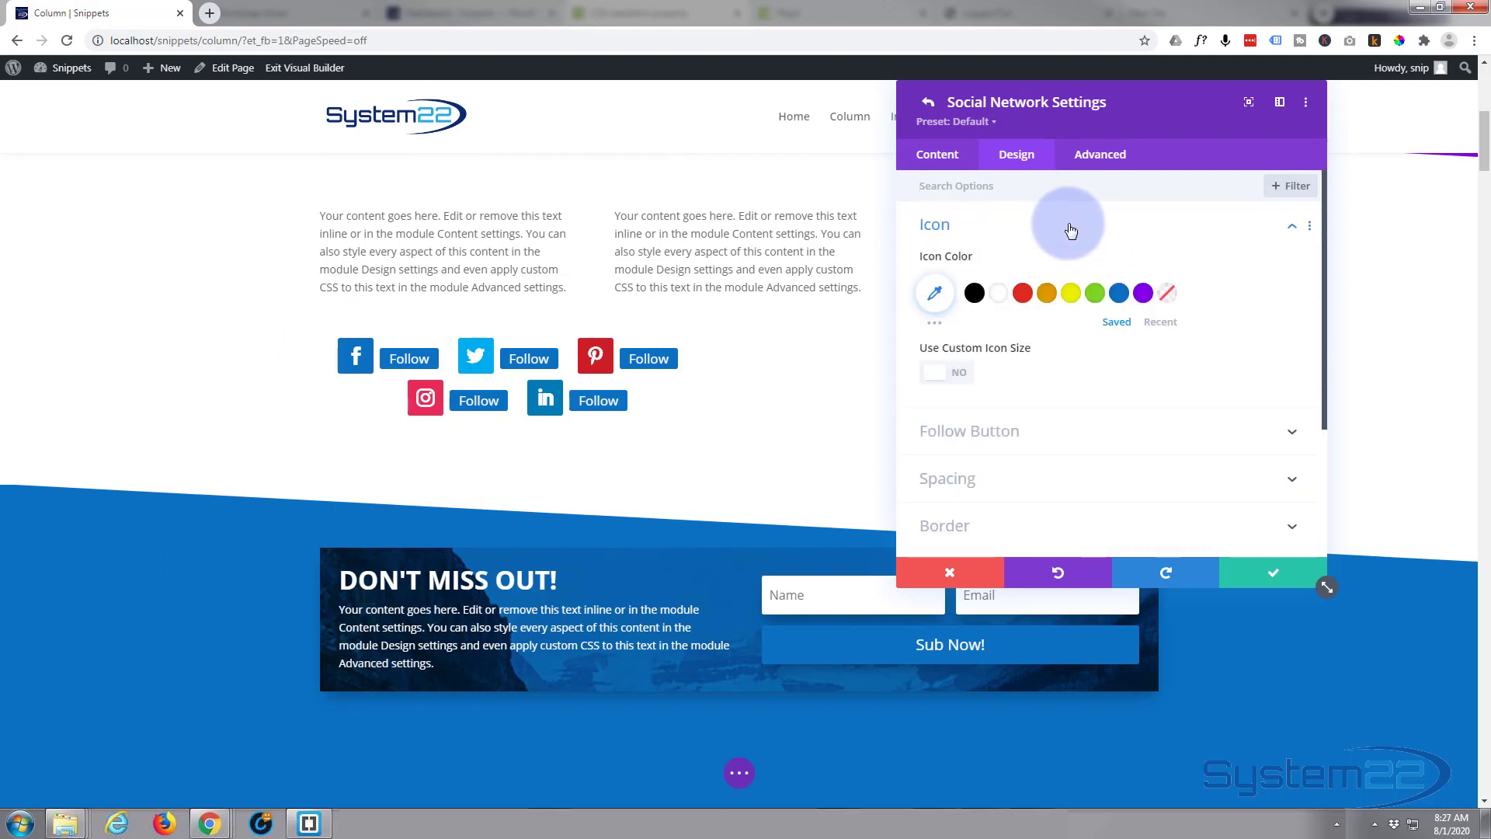
pyautogui.scroll(-1, 1033, 237)
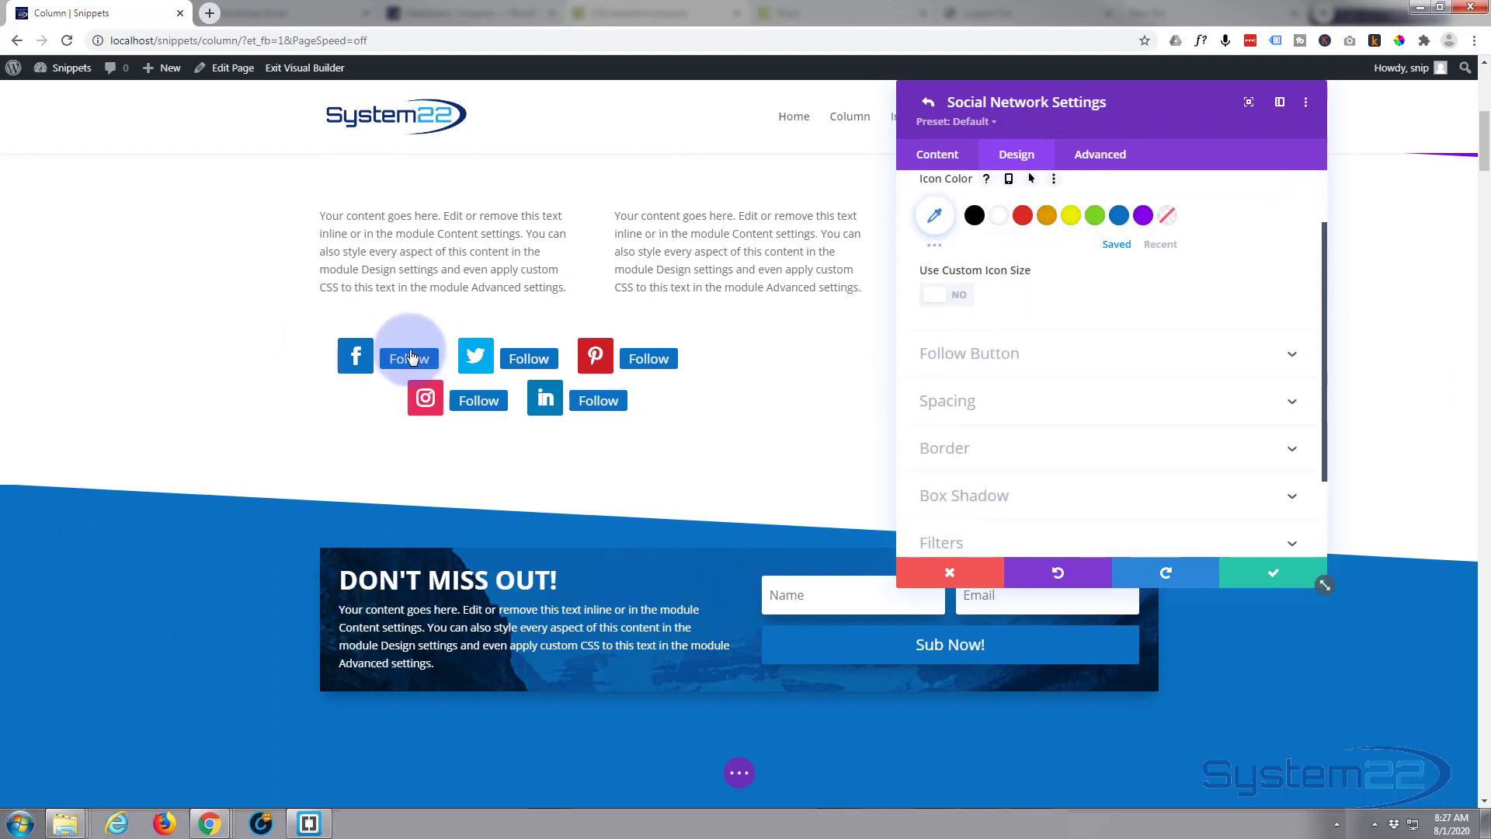
pyautogui.click(1047, 217)
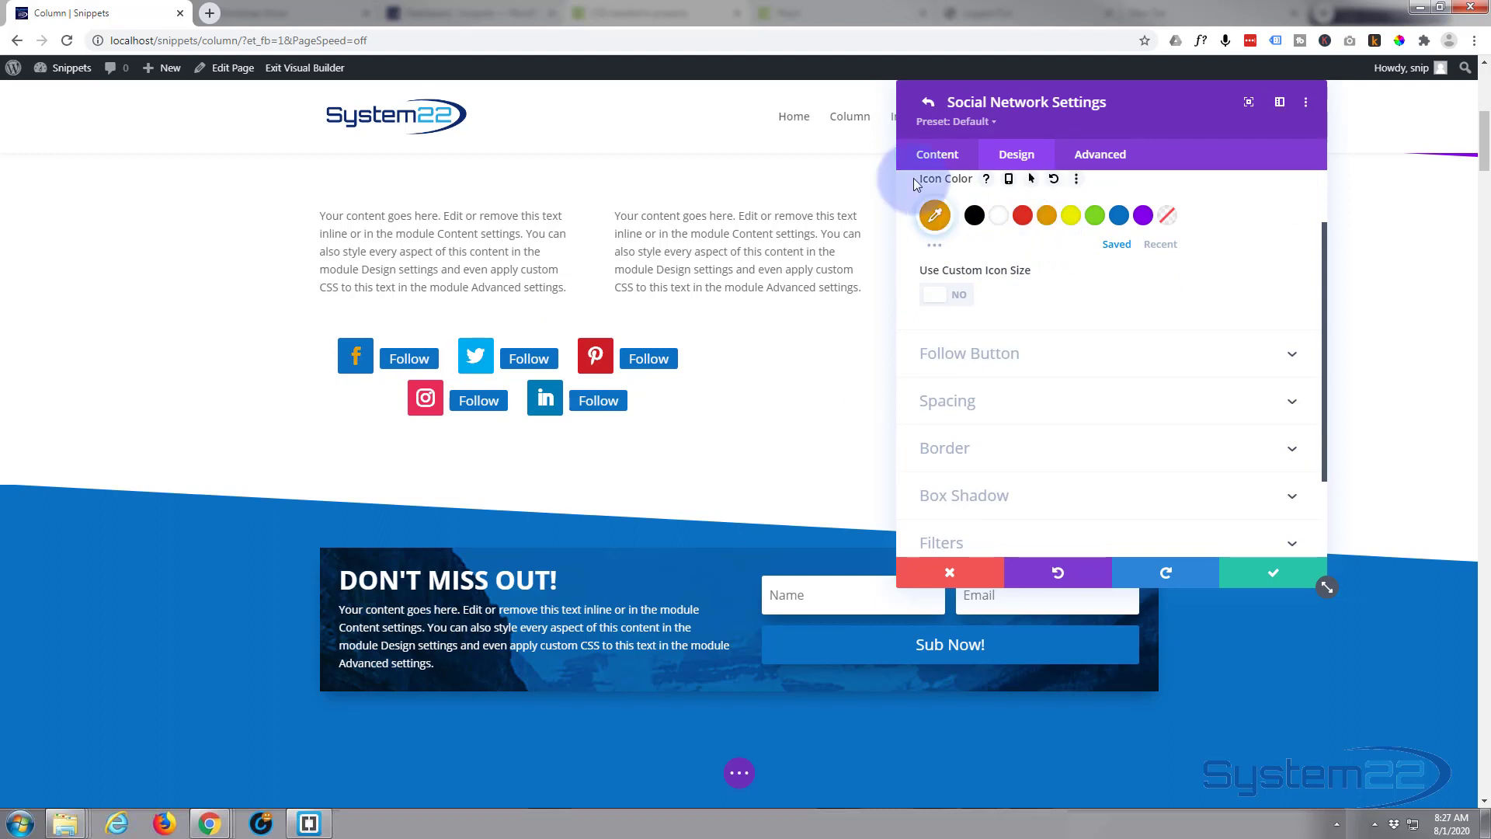
pyautogui.click(997, 220)
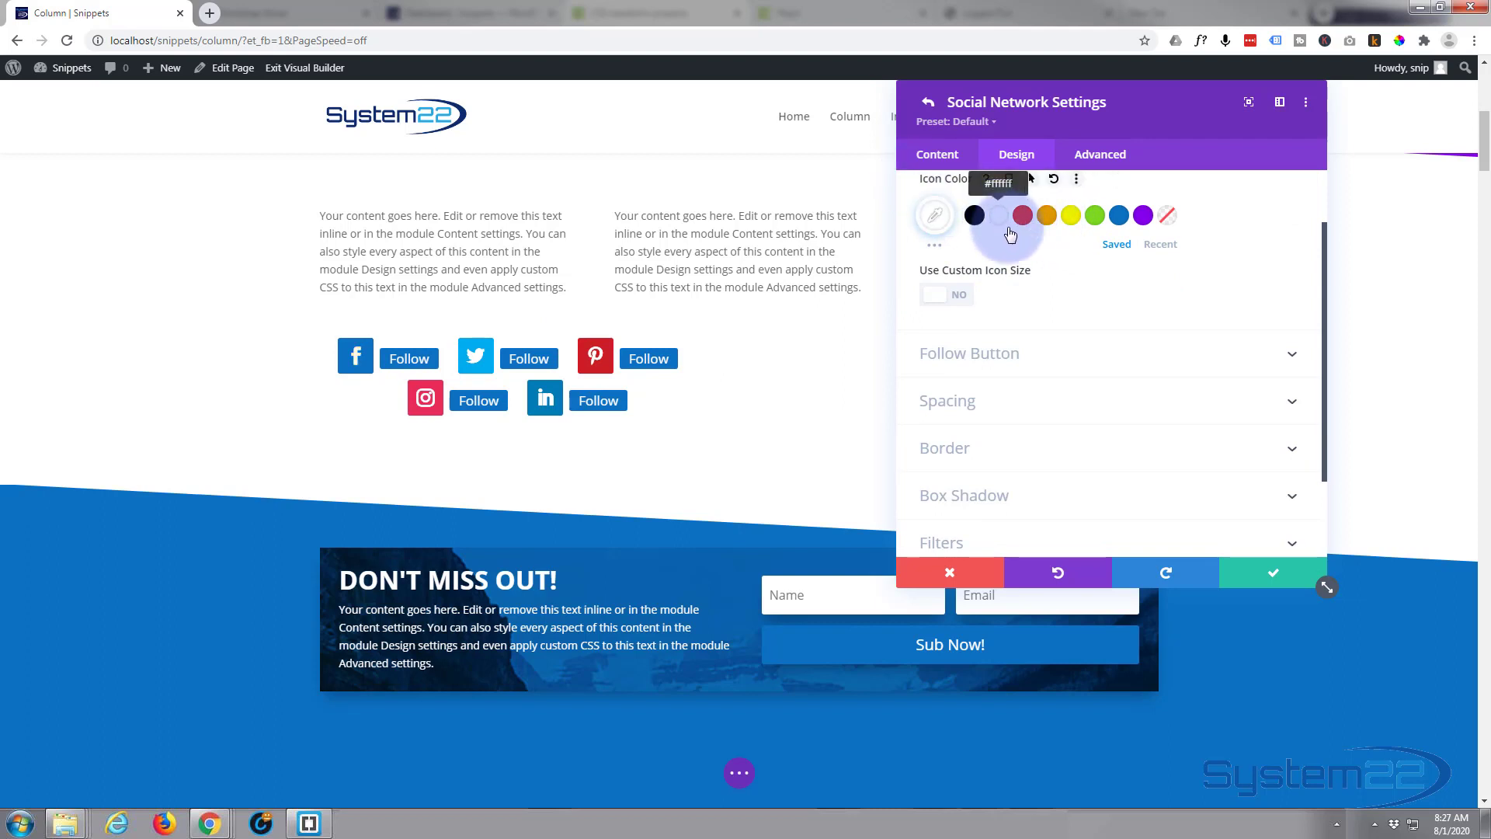
# - Enable a custom icon size for the Facebook icon and set its font size to 22px
pyautogui.click(969, 301)
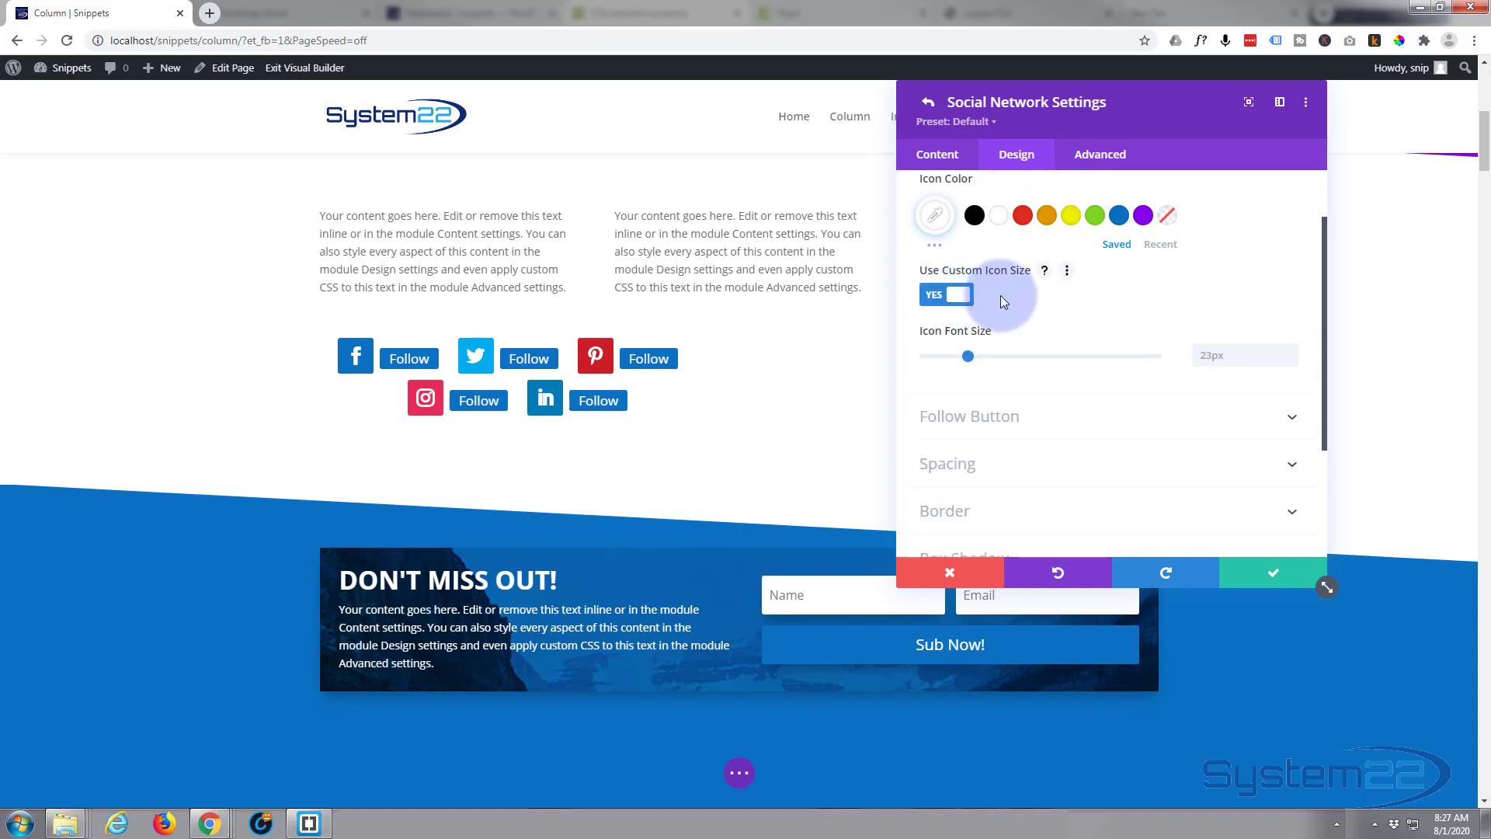
pyautogui.scroll(1, 1000, 296)
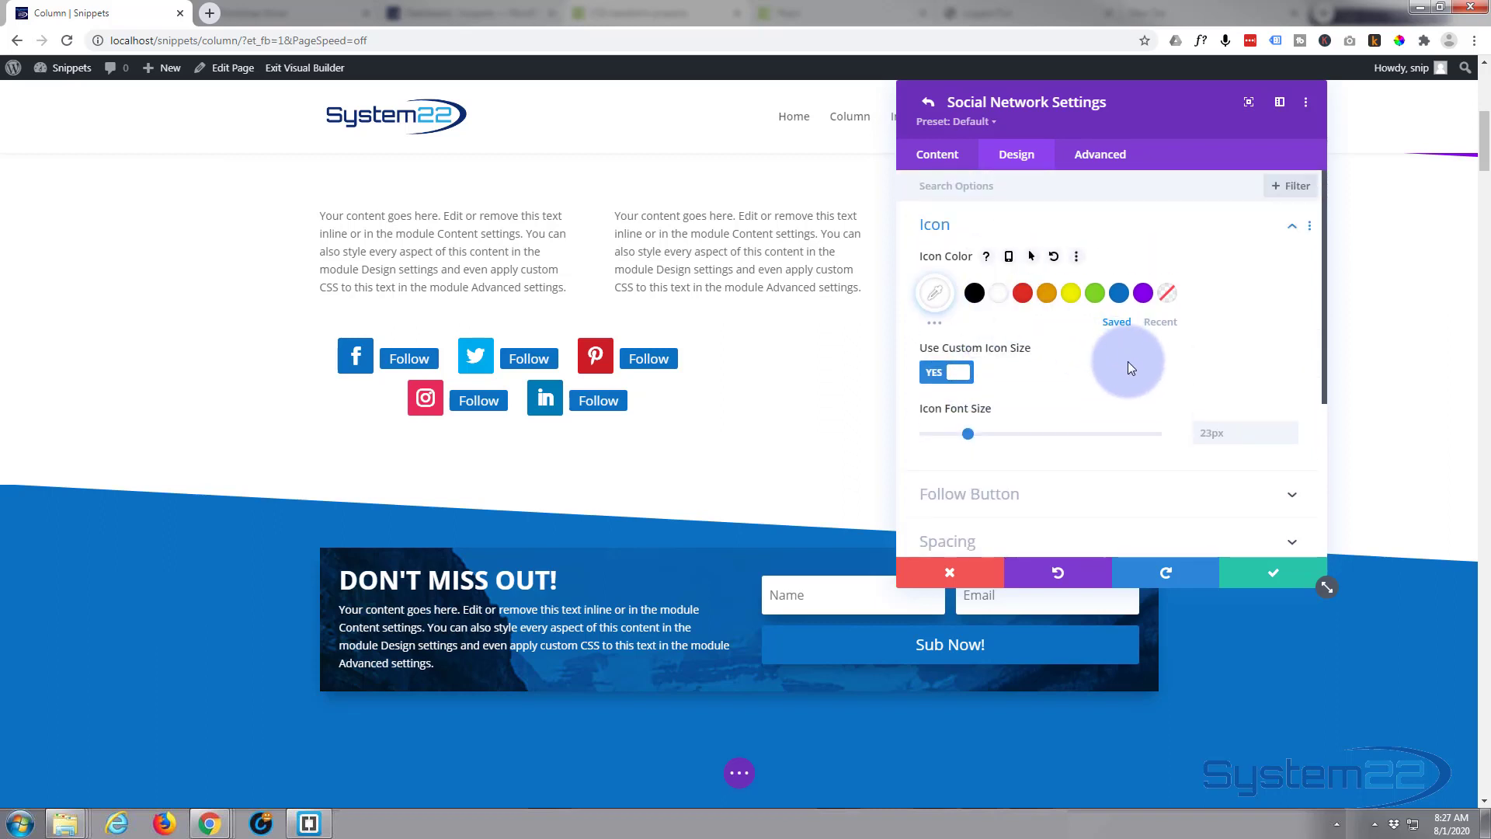
pyautogui.moveTo(971, 437)
pyautogui.mouseDown()
pyautogui.moveTo(989, 436)
pyautogui.moveTo(966, 437)
pyautogui.mouseUp()
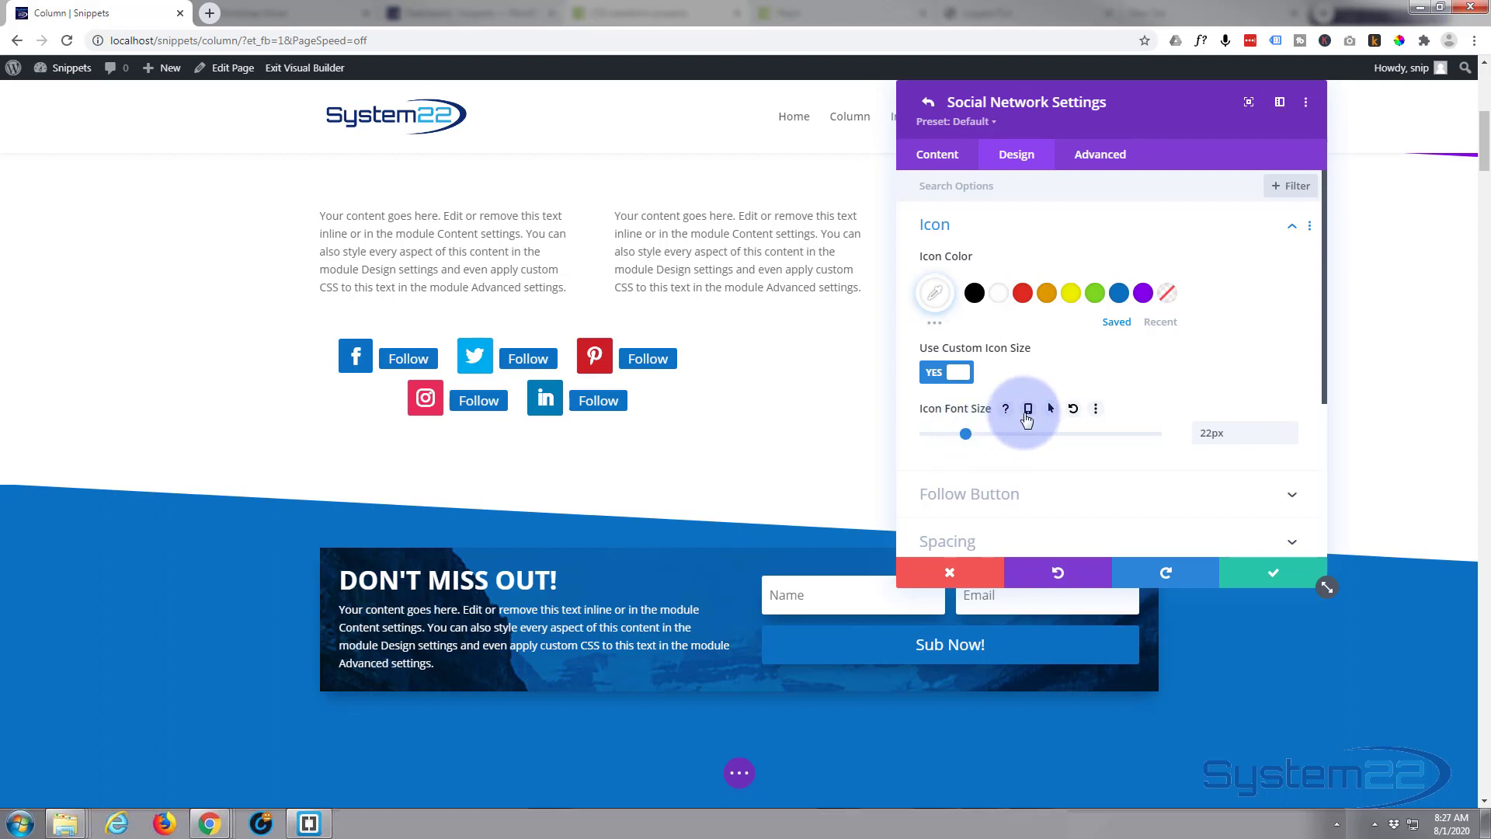
# - Enable custom styles for the Facebook Follow button and set its text size to 28px
pyautogui.scroll(-3, 1027, 419)
pyautogui.click(1060, 348)
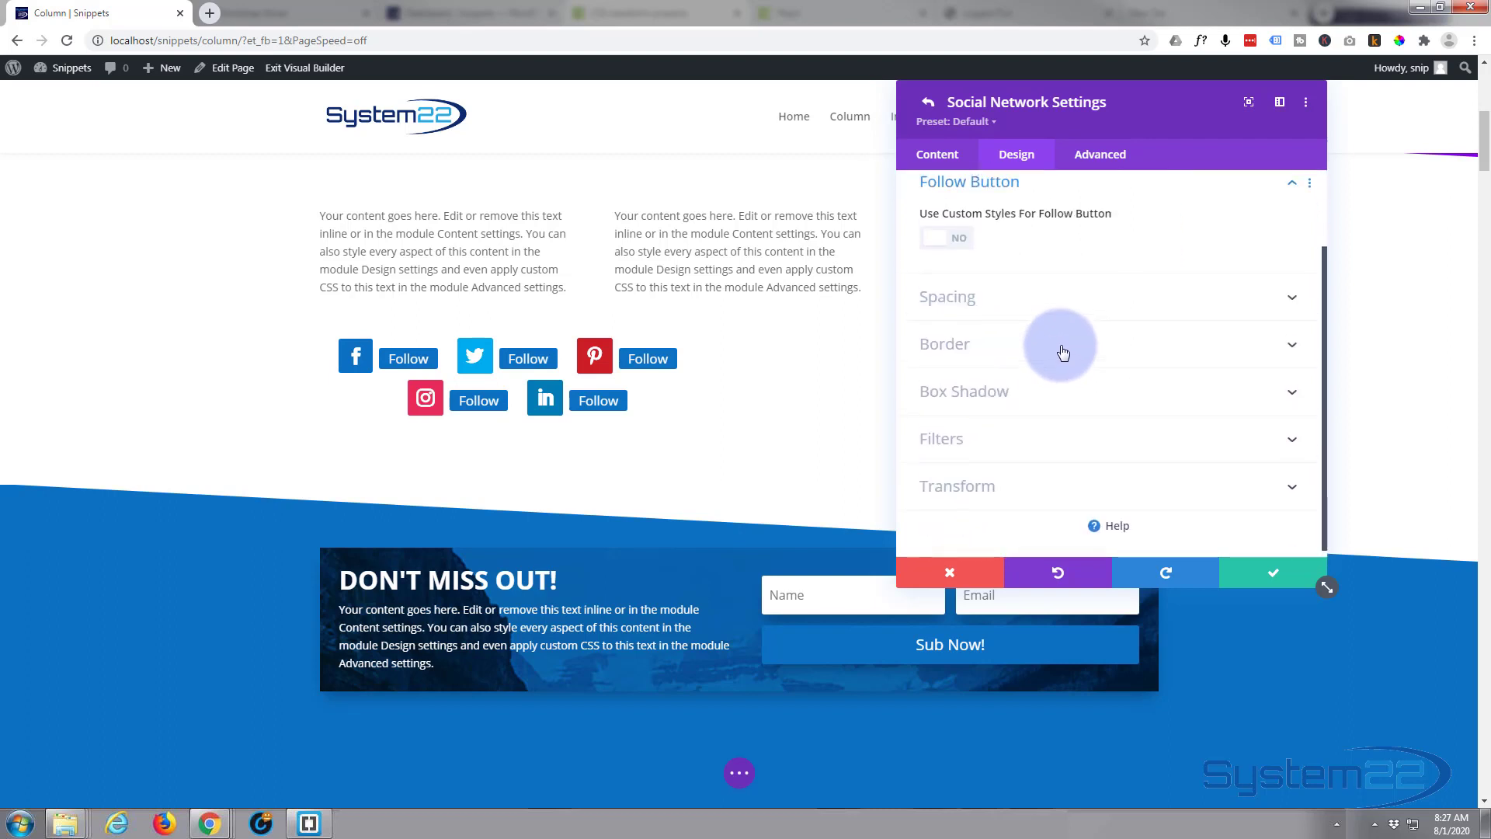
pyautogui.click(963, 250)
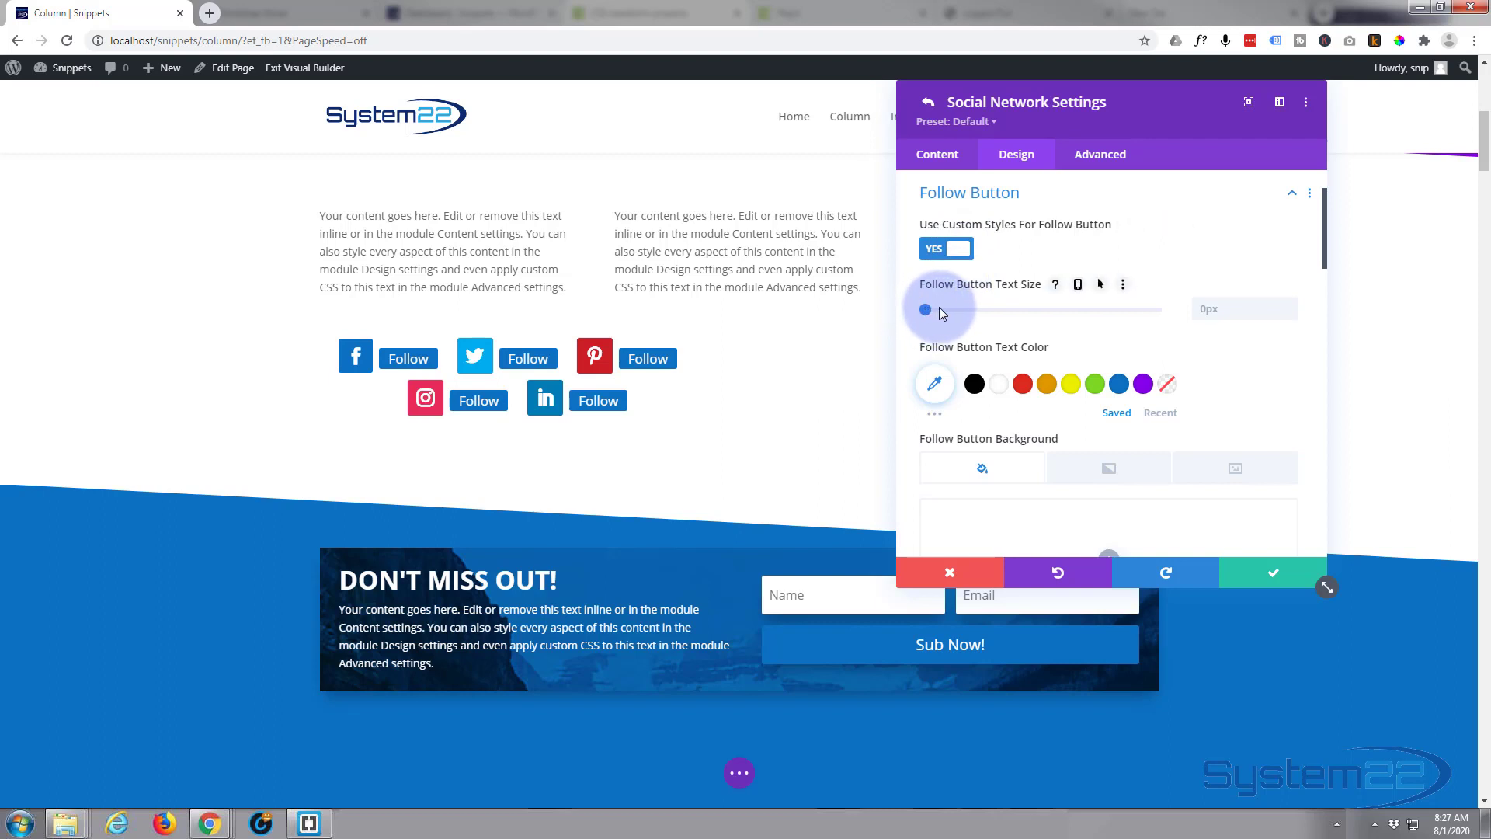
pyautogui.moveTo(940, 310); pyautogui.dragTo(985, 305)
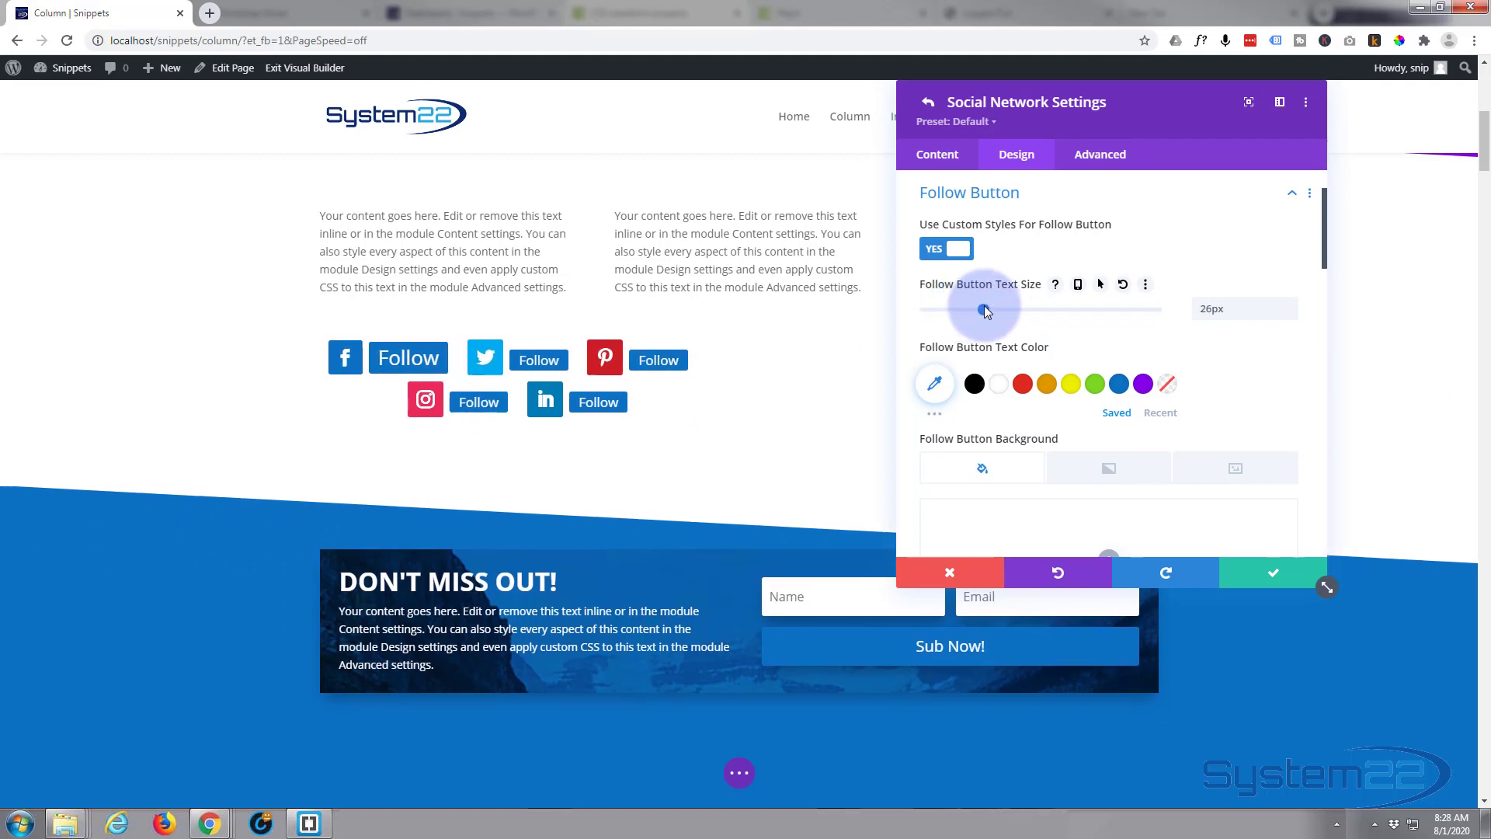
pyautogui.click(1289, 302)
pyautogui.click(1289, 303)
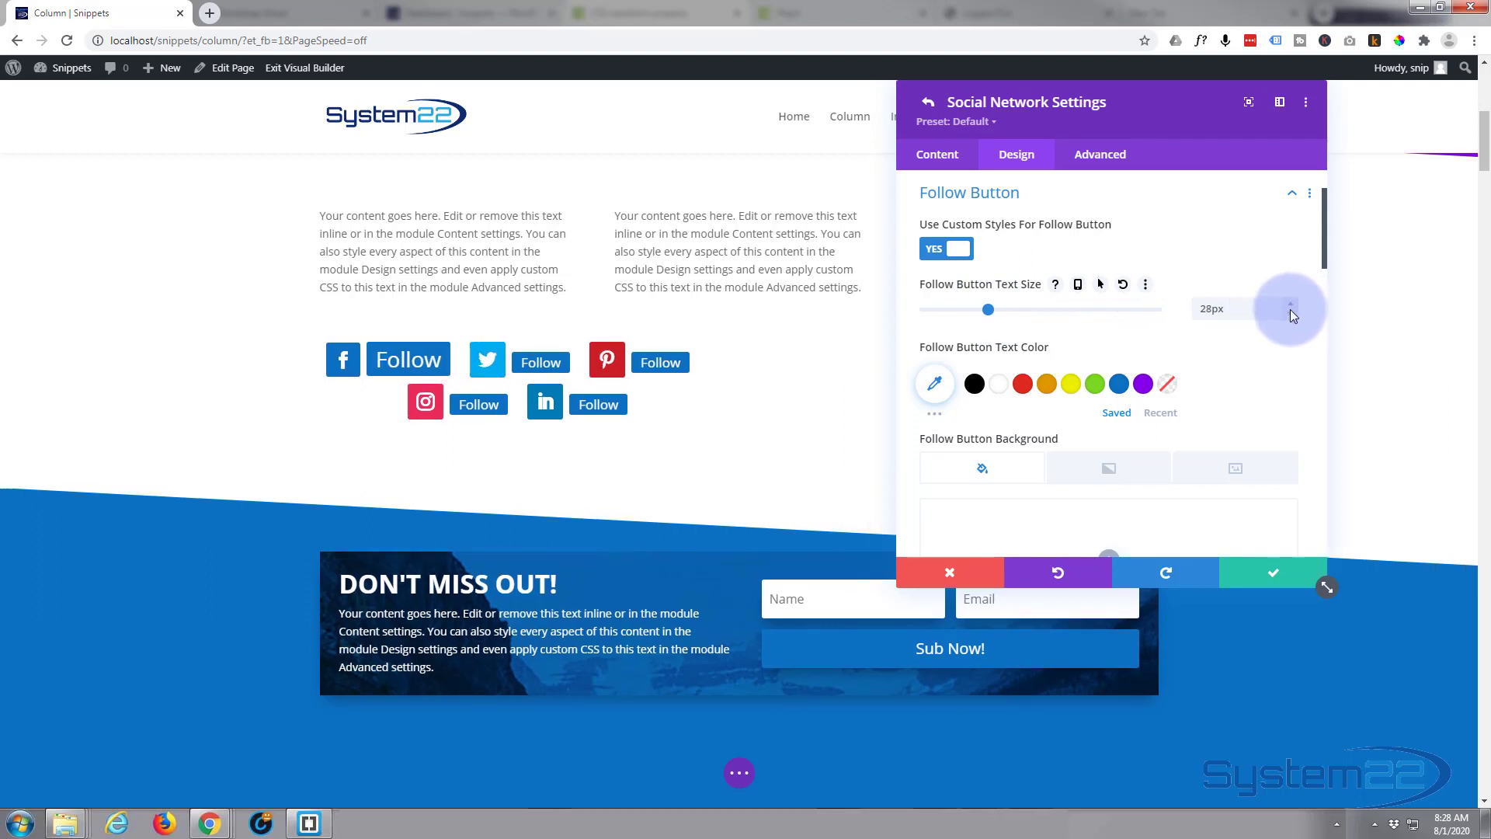
# - Give the Facebook network item a right margin of 50px in its spacing settings
pyautogui.scroll(-2, 1163, 325)
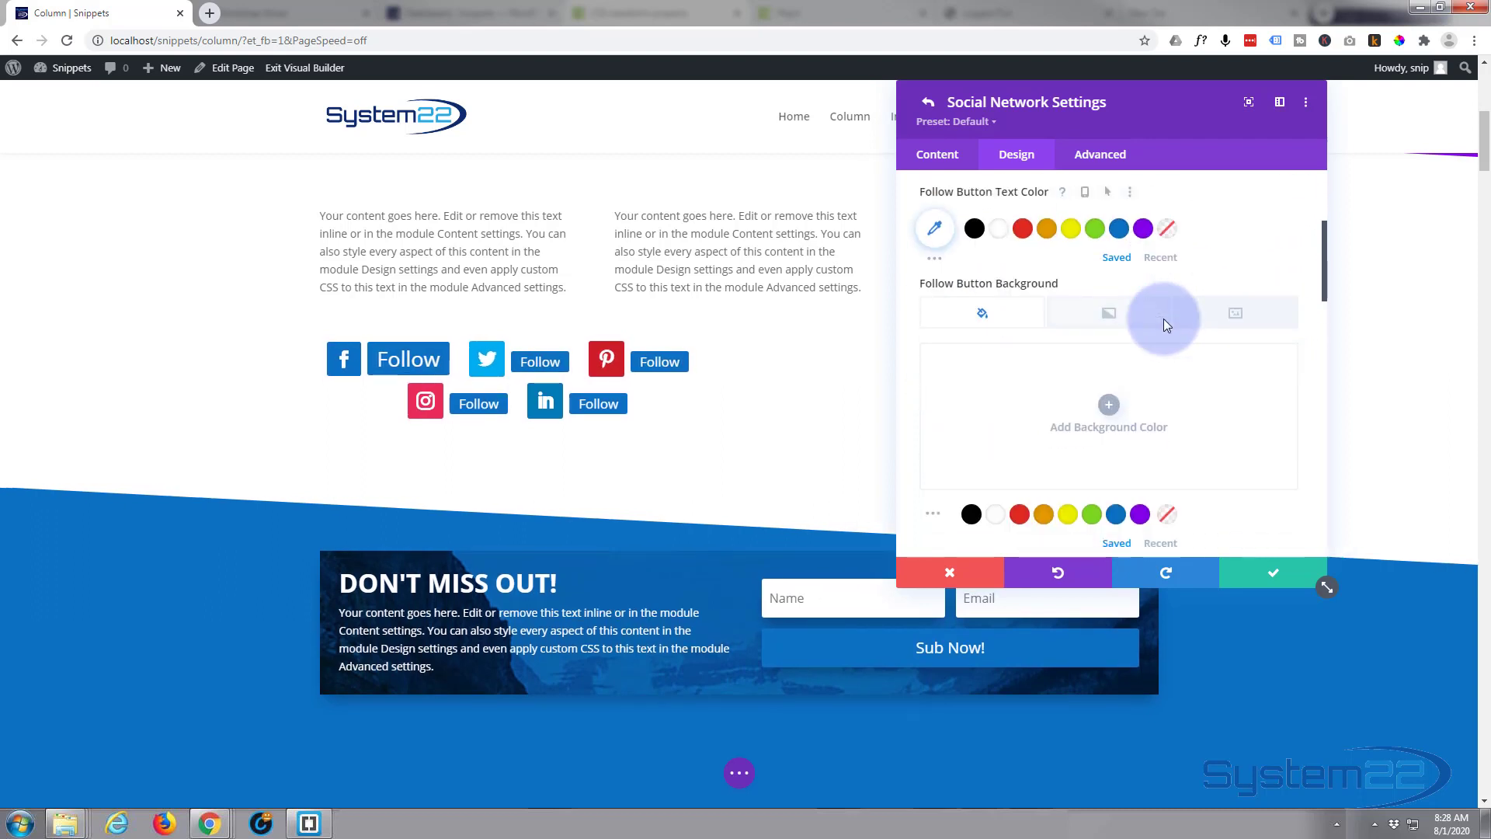
pyautogui.scroll(-5, 1163, 320)
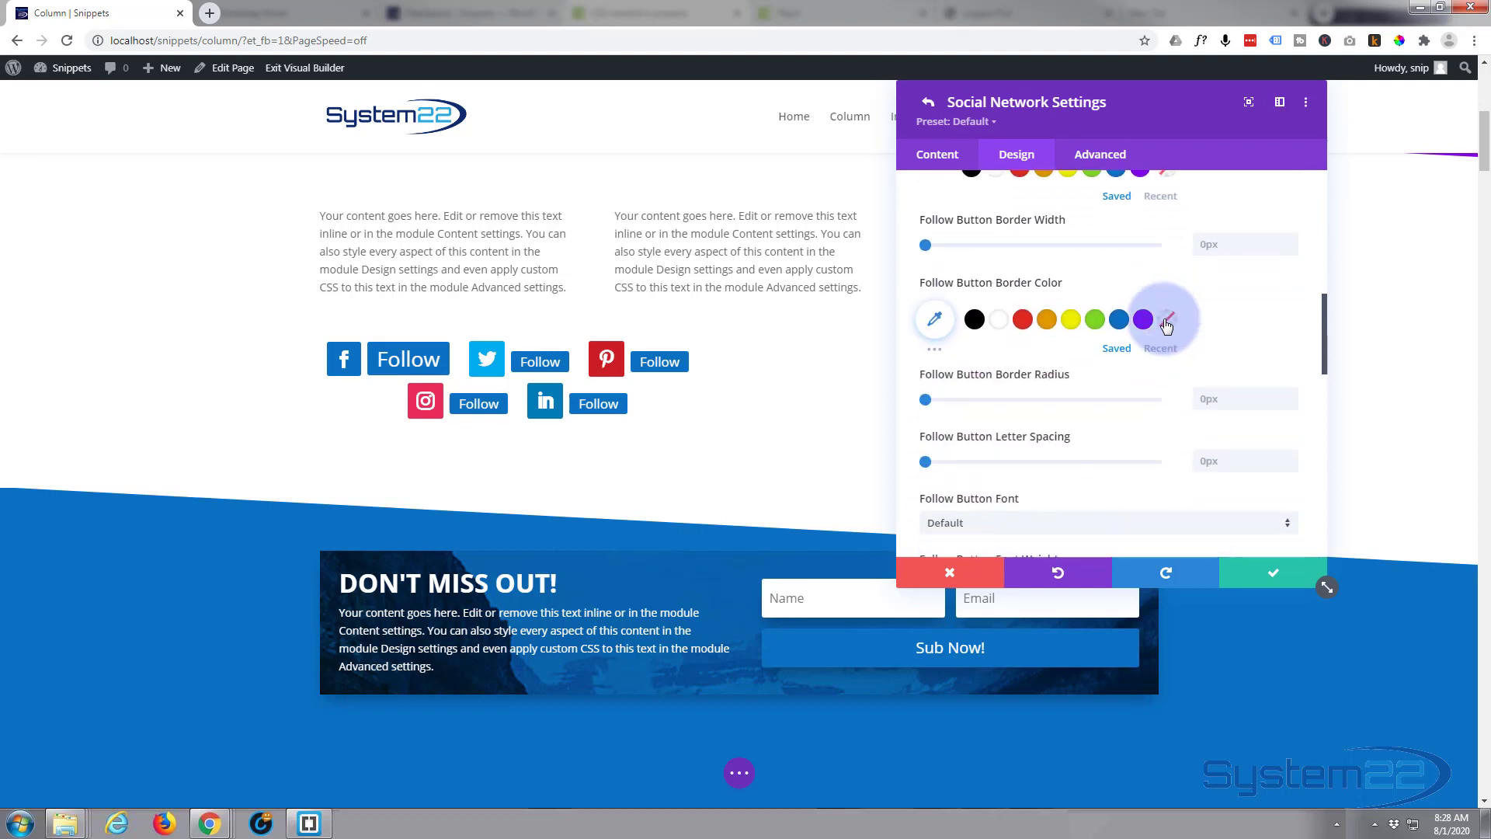
pyautogui.scroll(-3, 1165, 323)
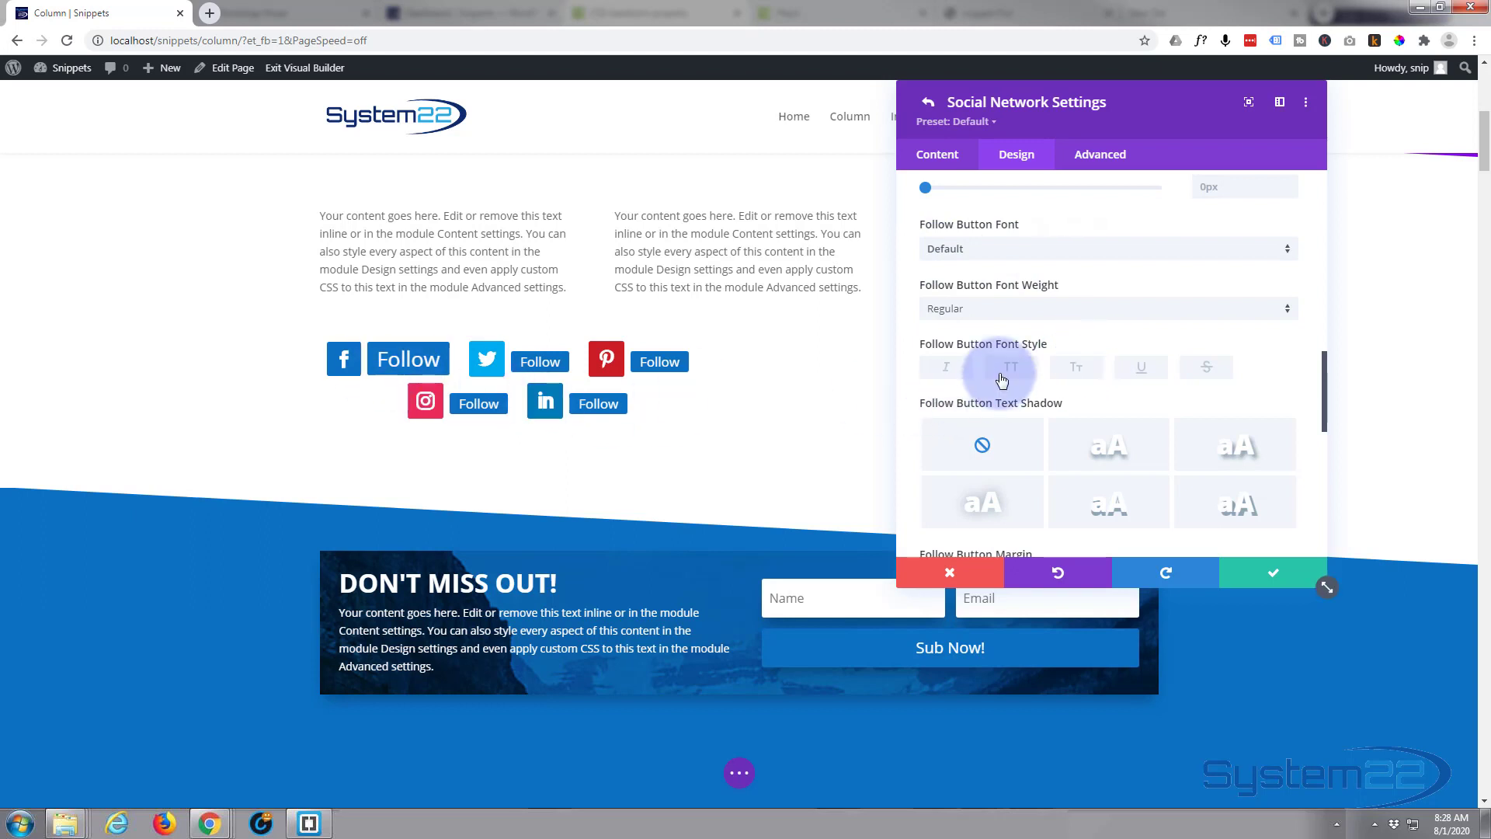
pyautogui.scroll(-4, 1042, 410)
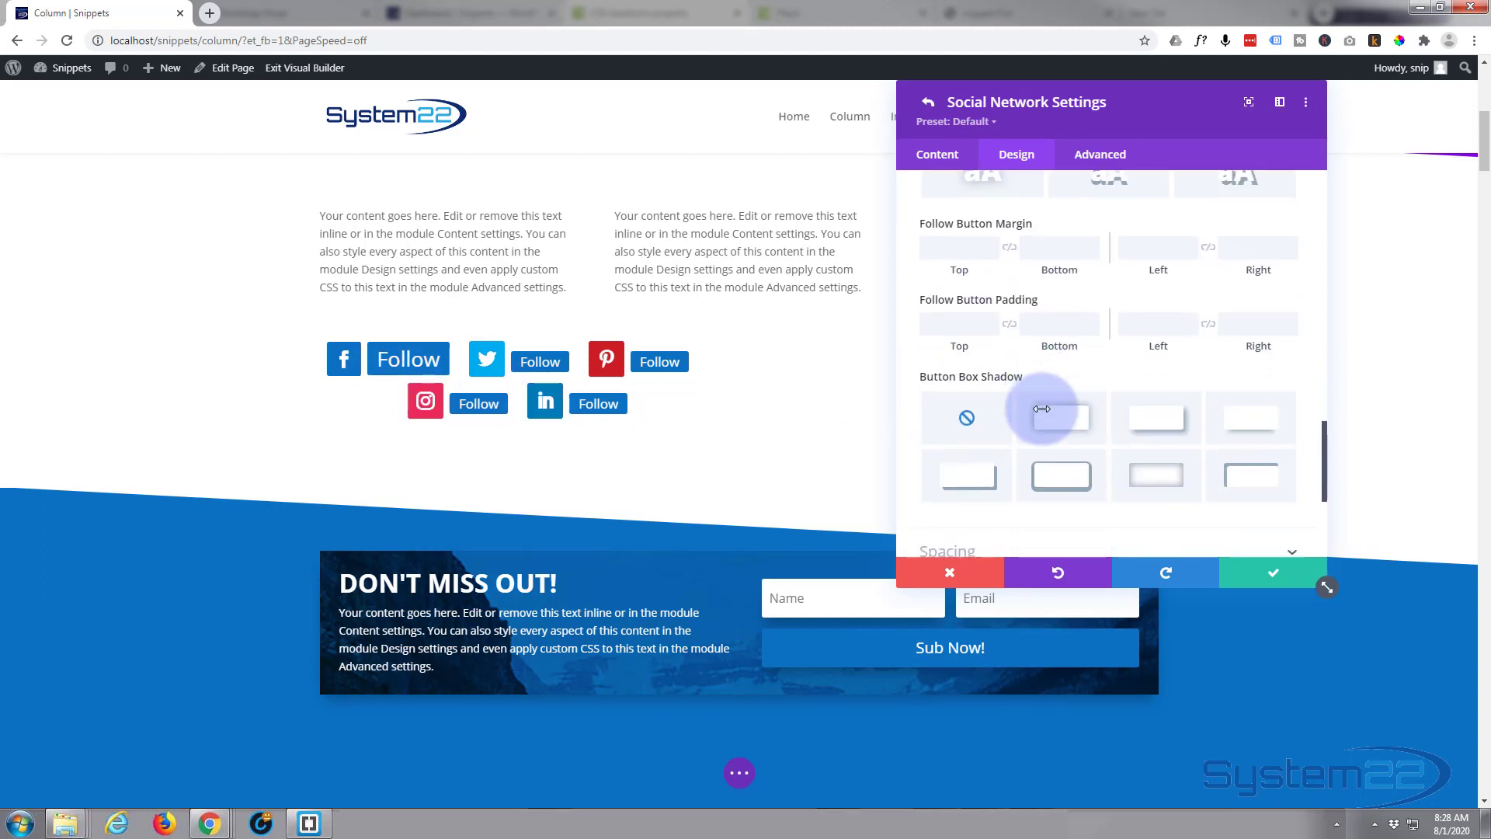
pyautogui.scroll(-3, 1042, 409)
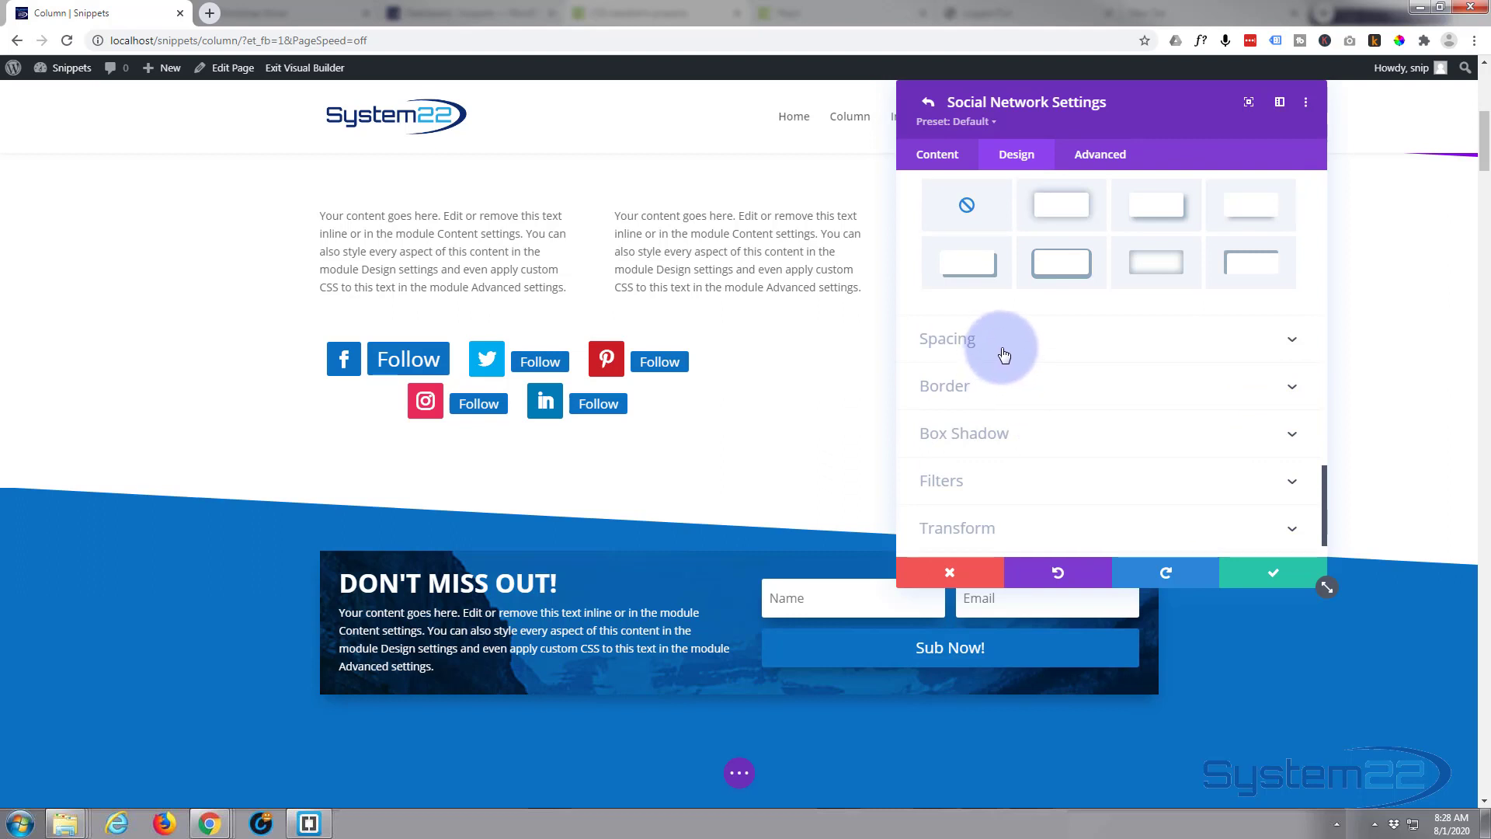
pyautogui.click(1038, 341)
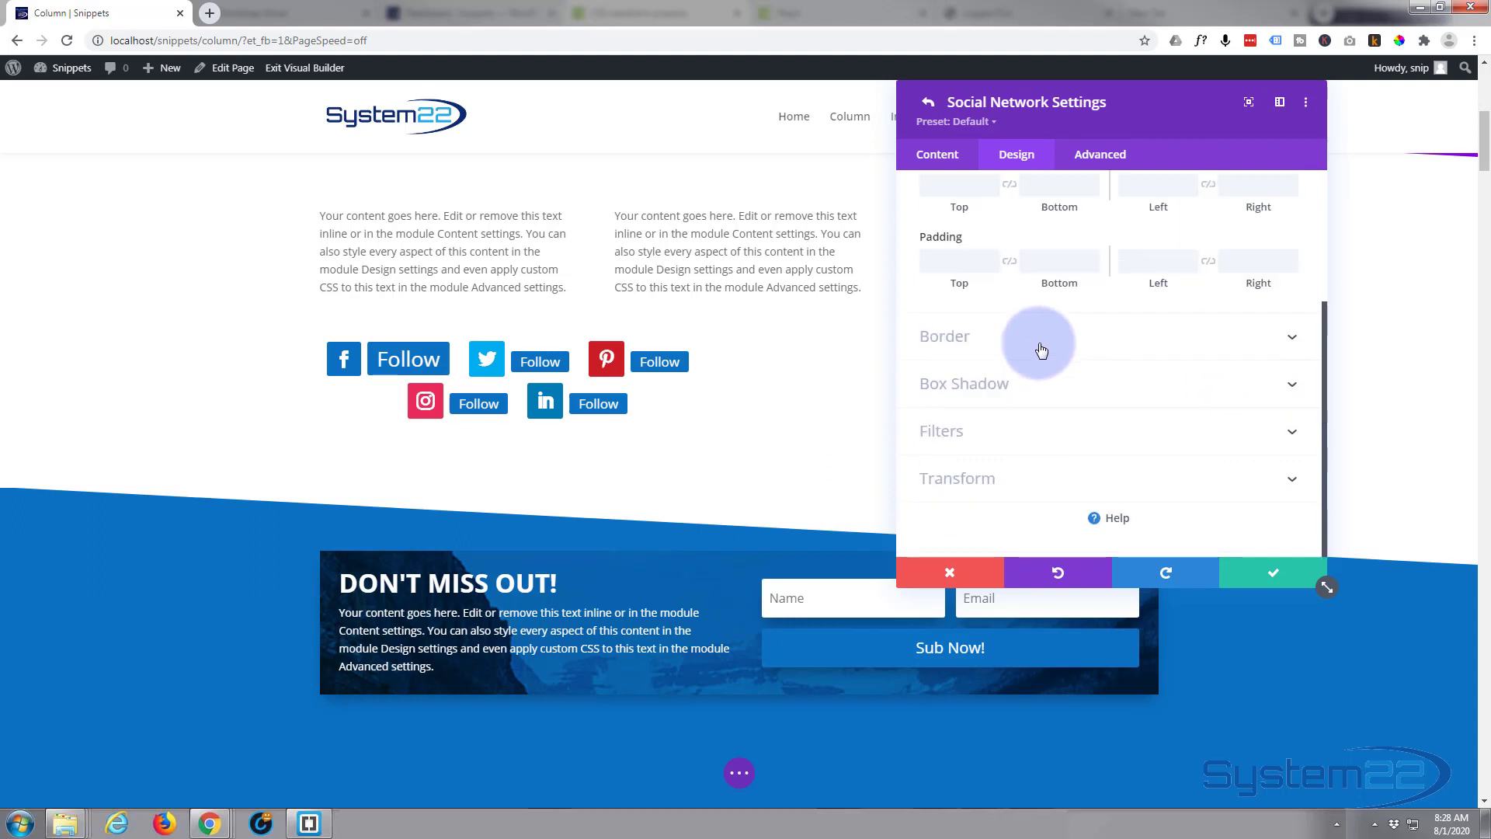
pyautogui.click(1240, 246)
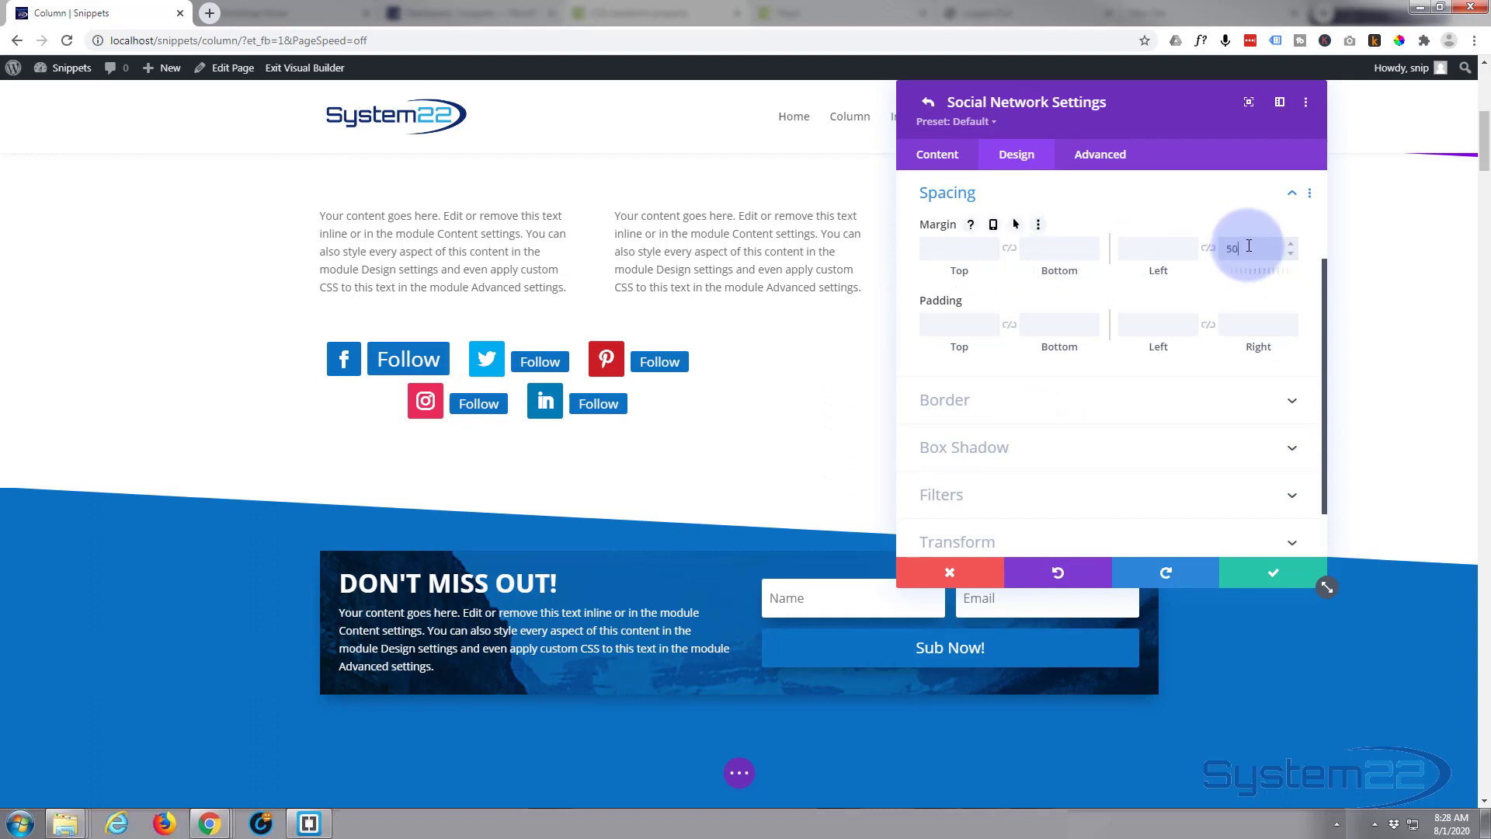
pyautogui.write('50px')
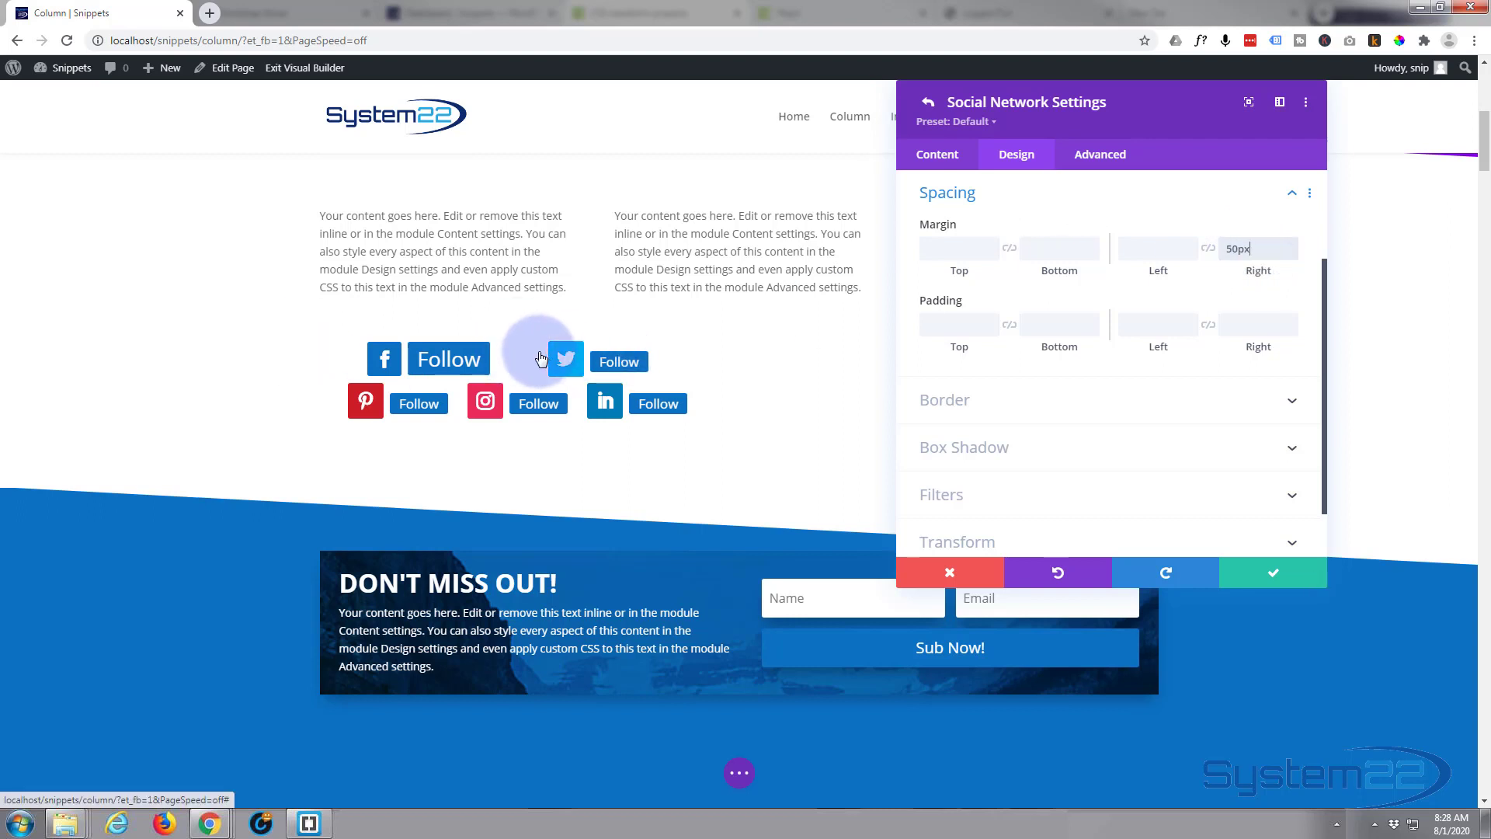
# - Clear the Facebook item's right margin, and try a top padding of 50px before clearing it too
pyautogui.moveTo(1264, 247); pyautogui.dragTo(1220, 248)
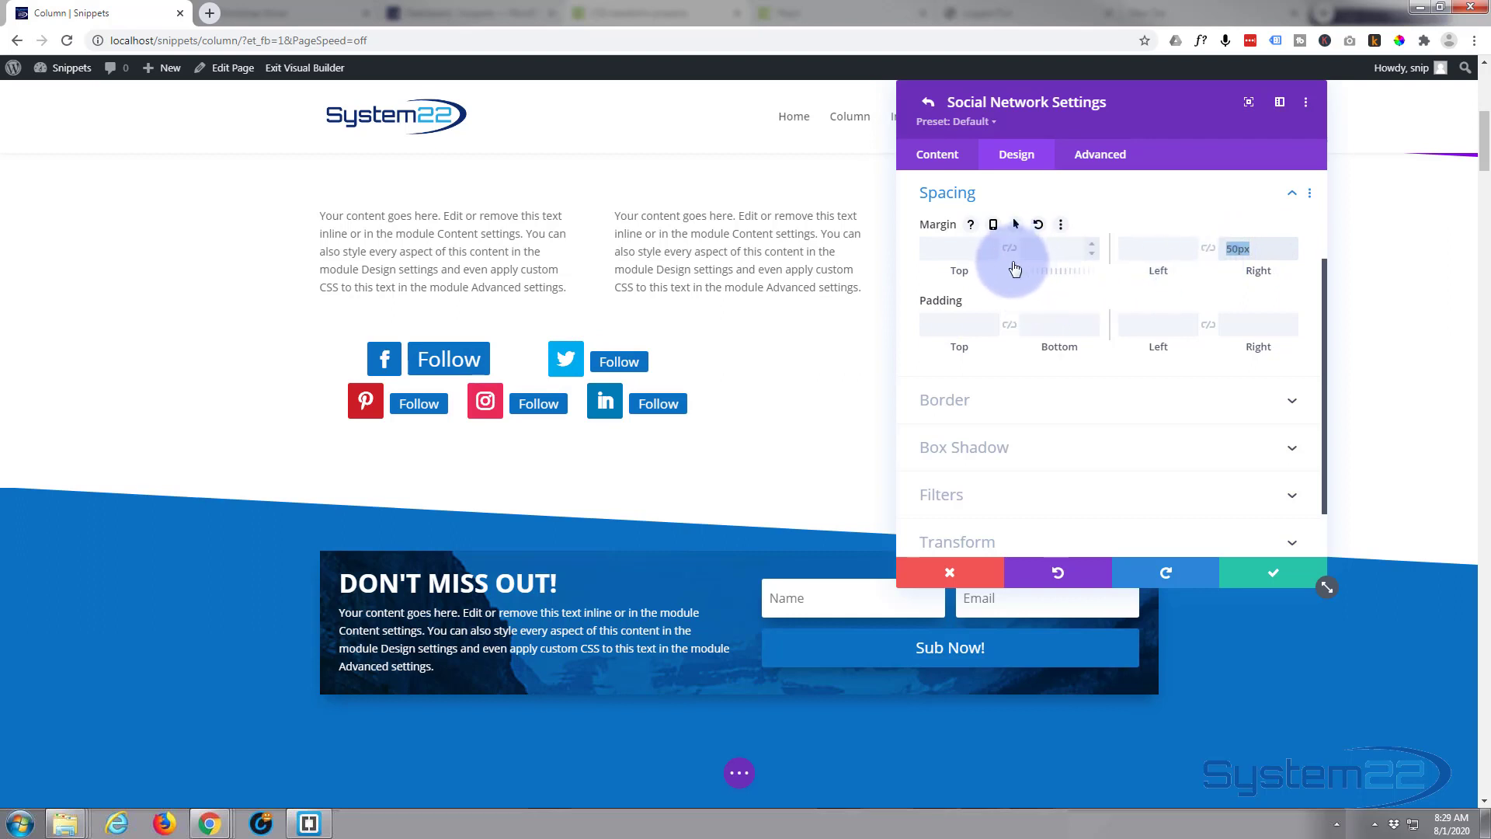
pyautogui.press('BackSpace')
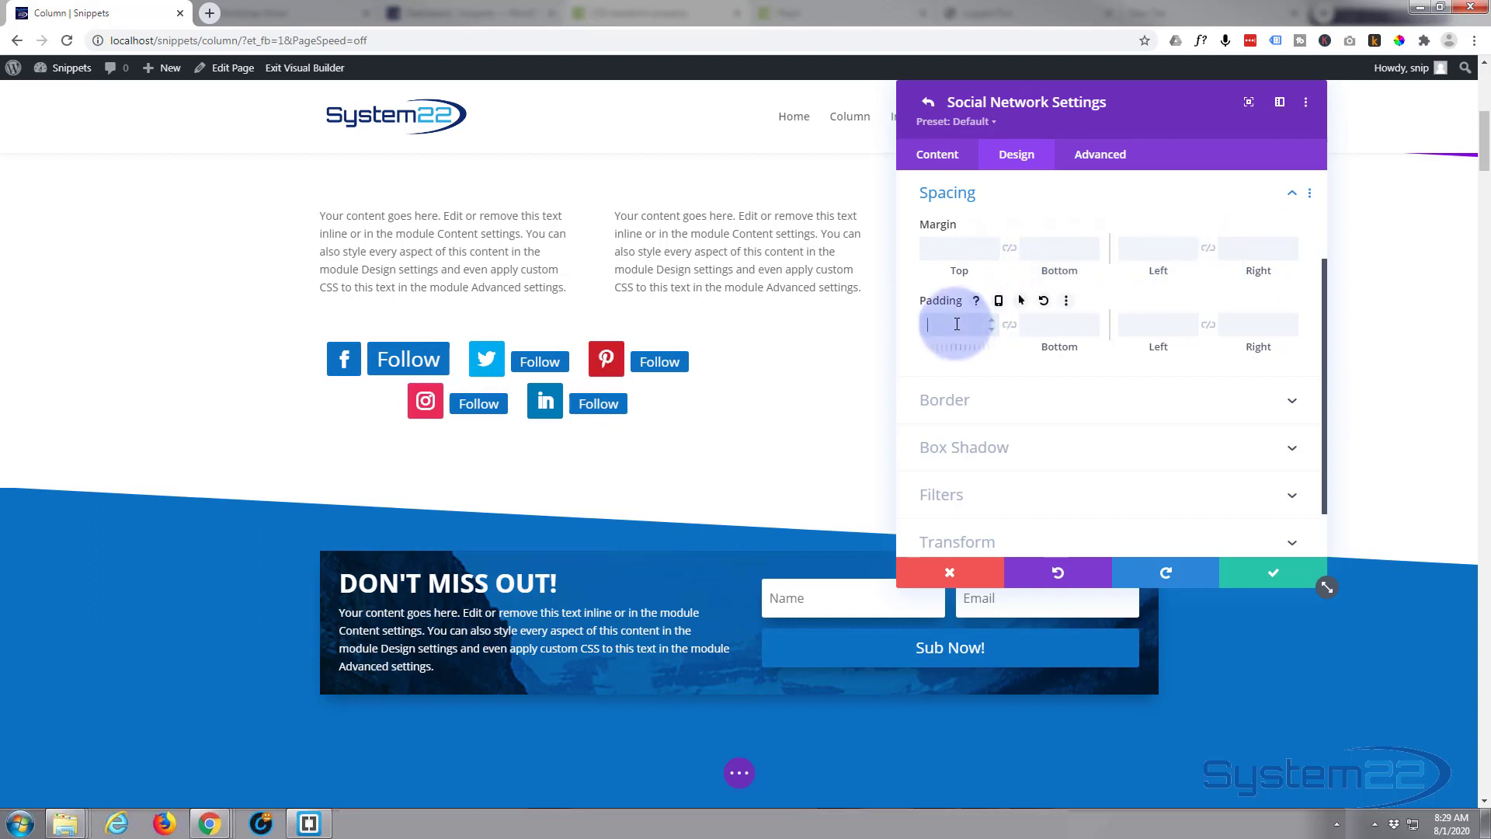
pyautogui.write('50px')
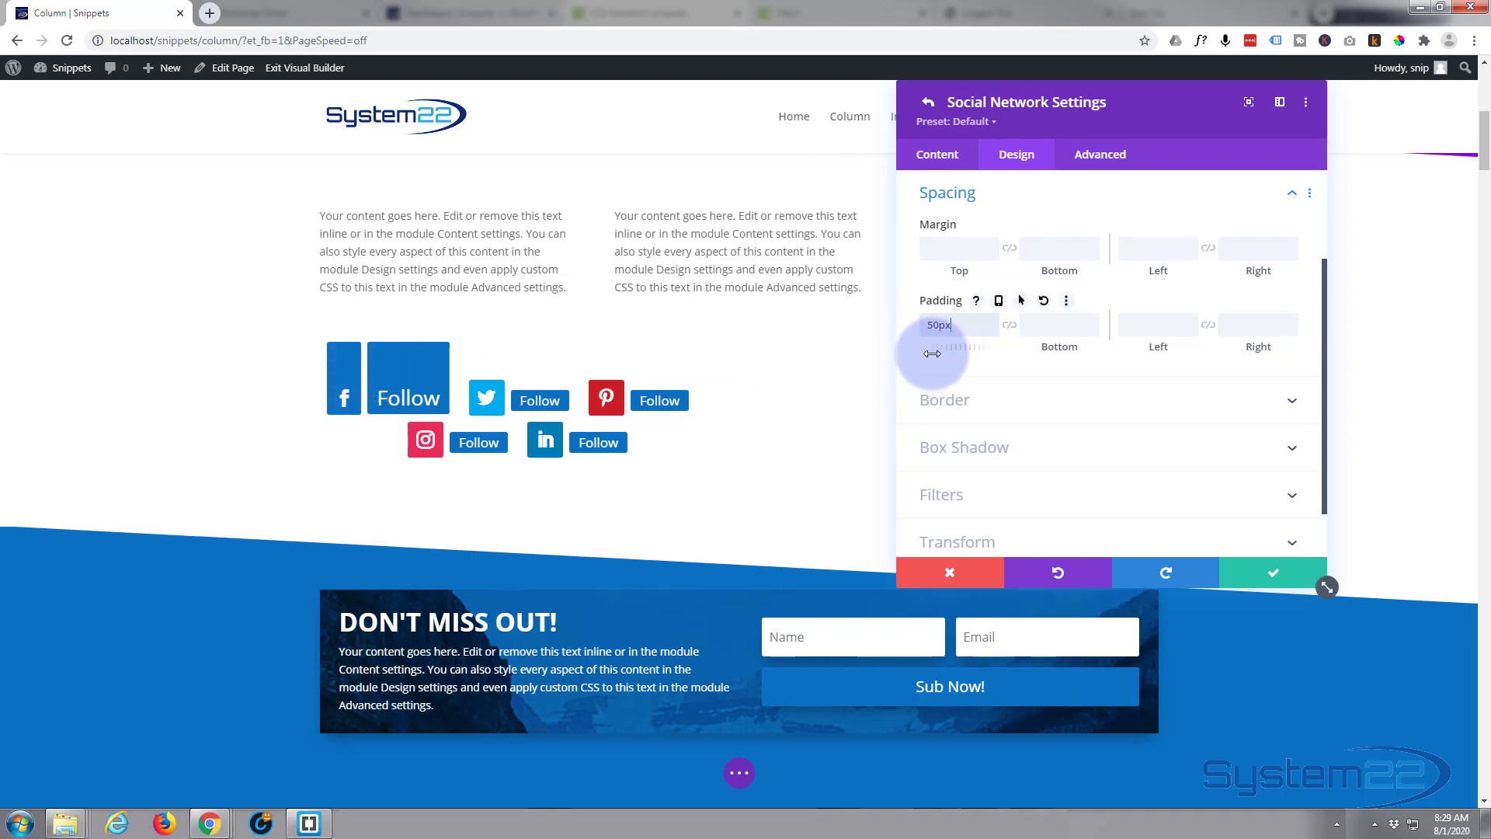
pyautogui.moveTo(948, 325); pyautogui.dragTo(887, 329)
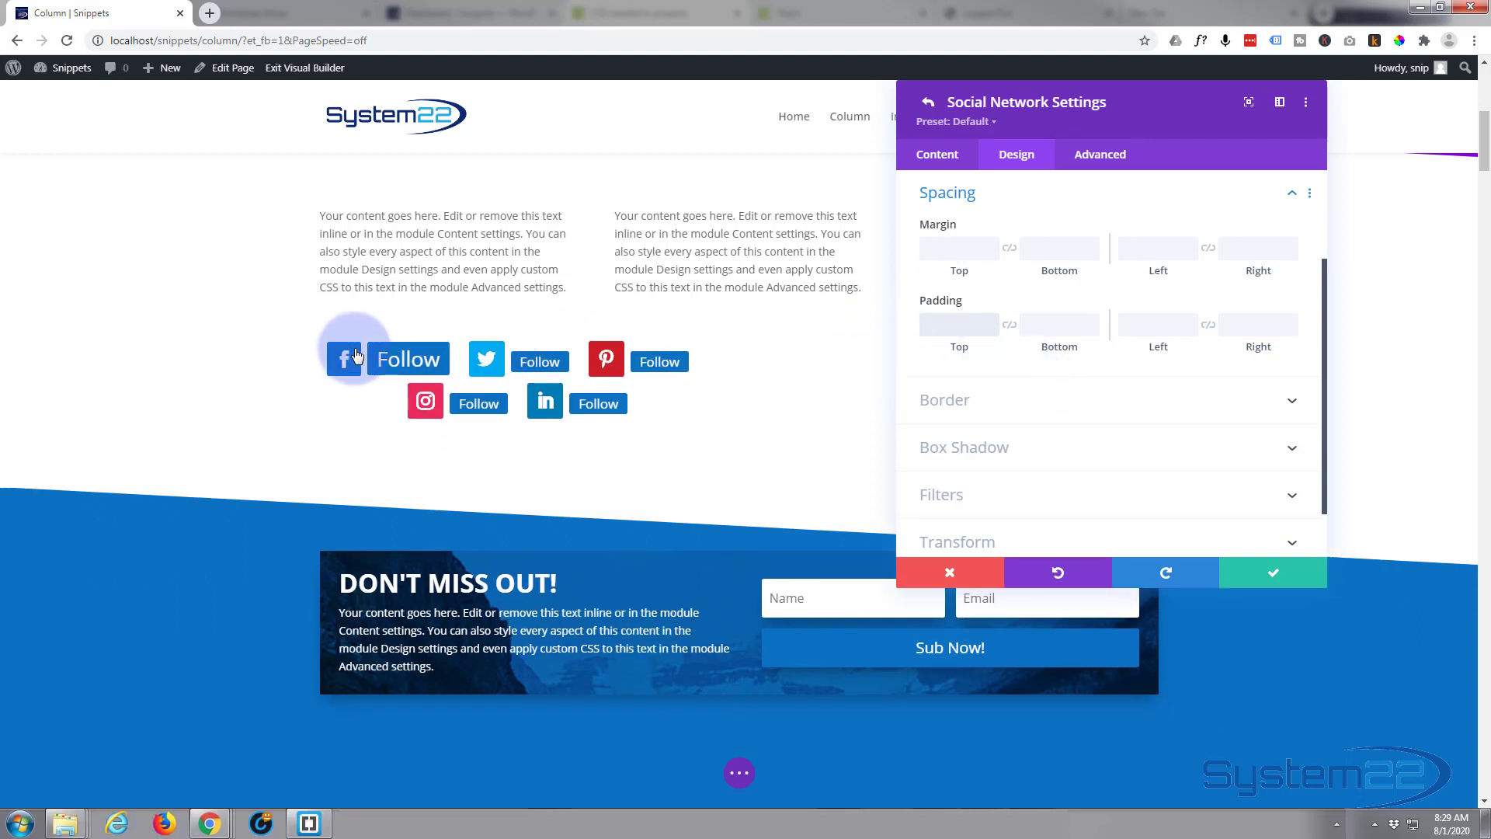
# - Round all four corners of the Facebook network's border to 50px
pyautogui.click(1072, 401)
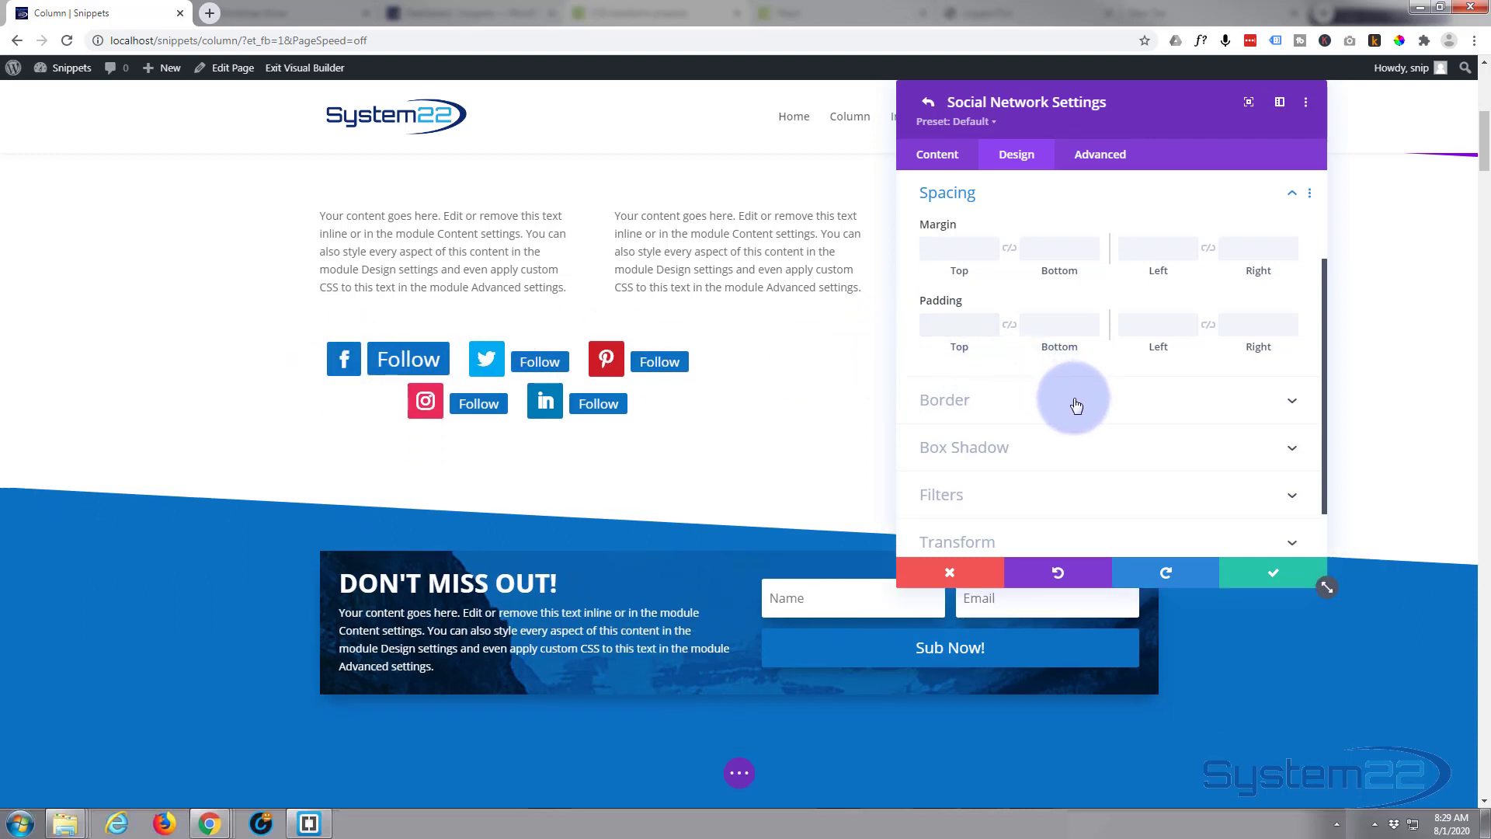
pyautogui.click(992, 327)
pyautogui.click(942, 268)
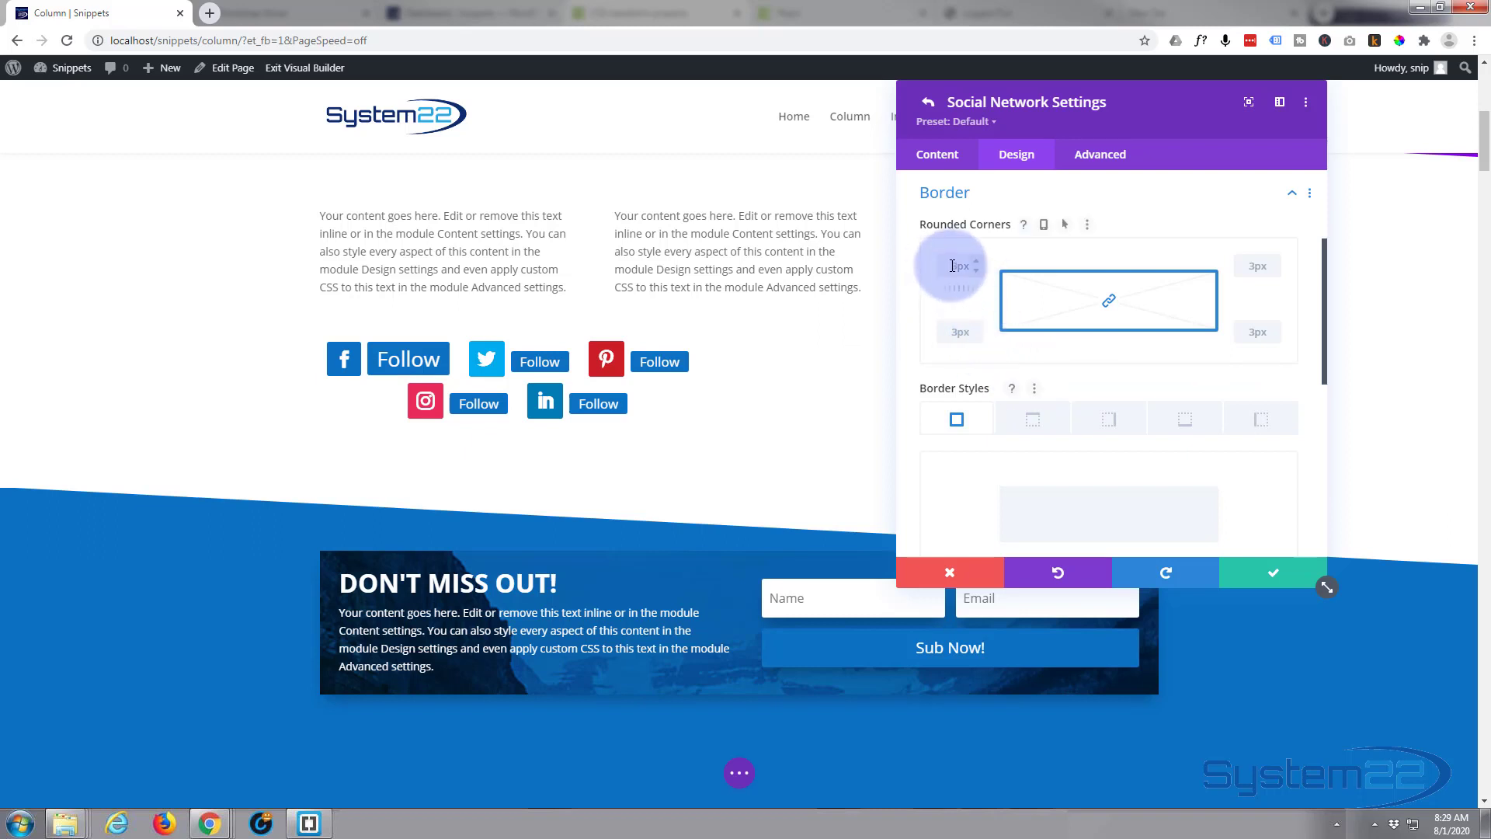
pyautogui.write('50')
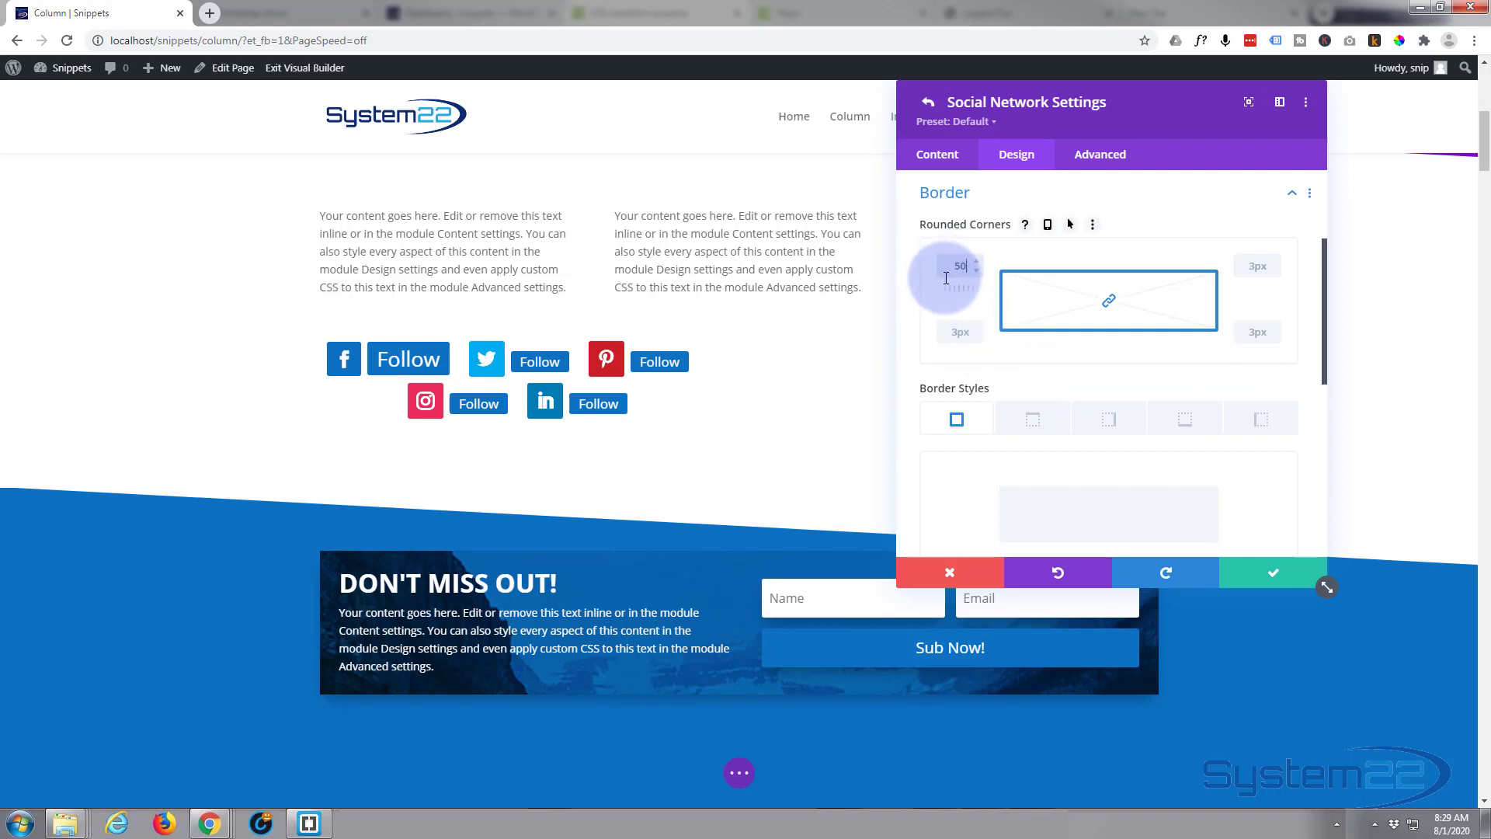
pyautogui.write('px')
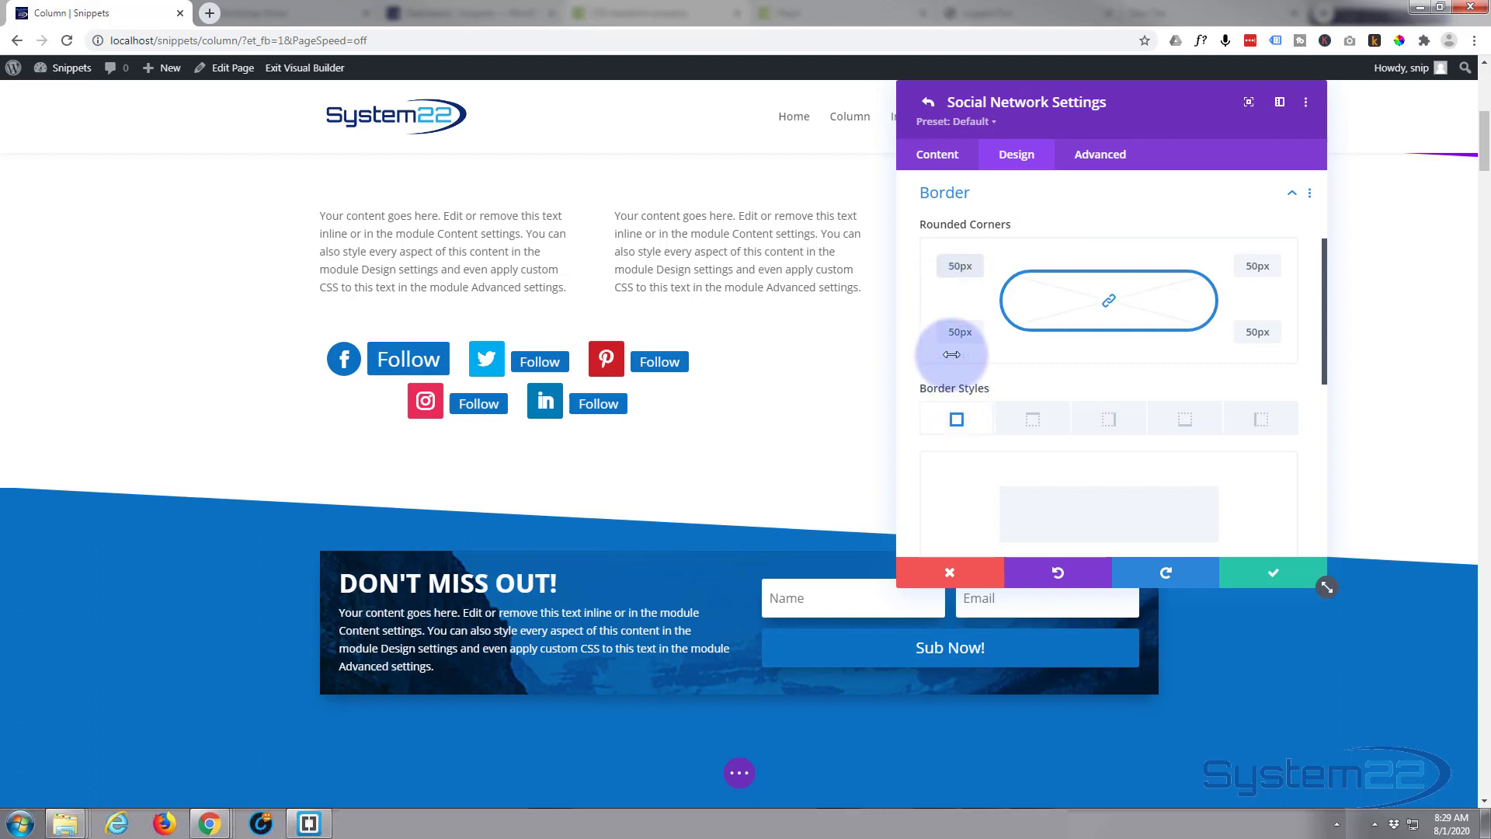
# - Give the Facebook icon a red #e02b20 border with a width of 7px
pyautogui.scroll(-1, 964, 396)
pyautogui.scroll(-1, 963, 392)
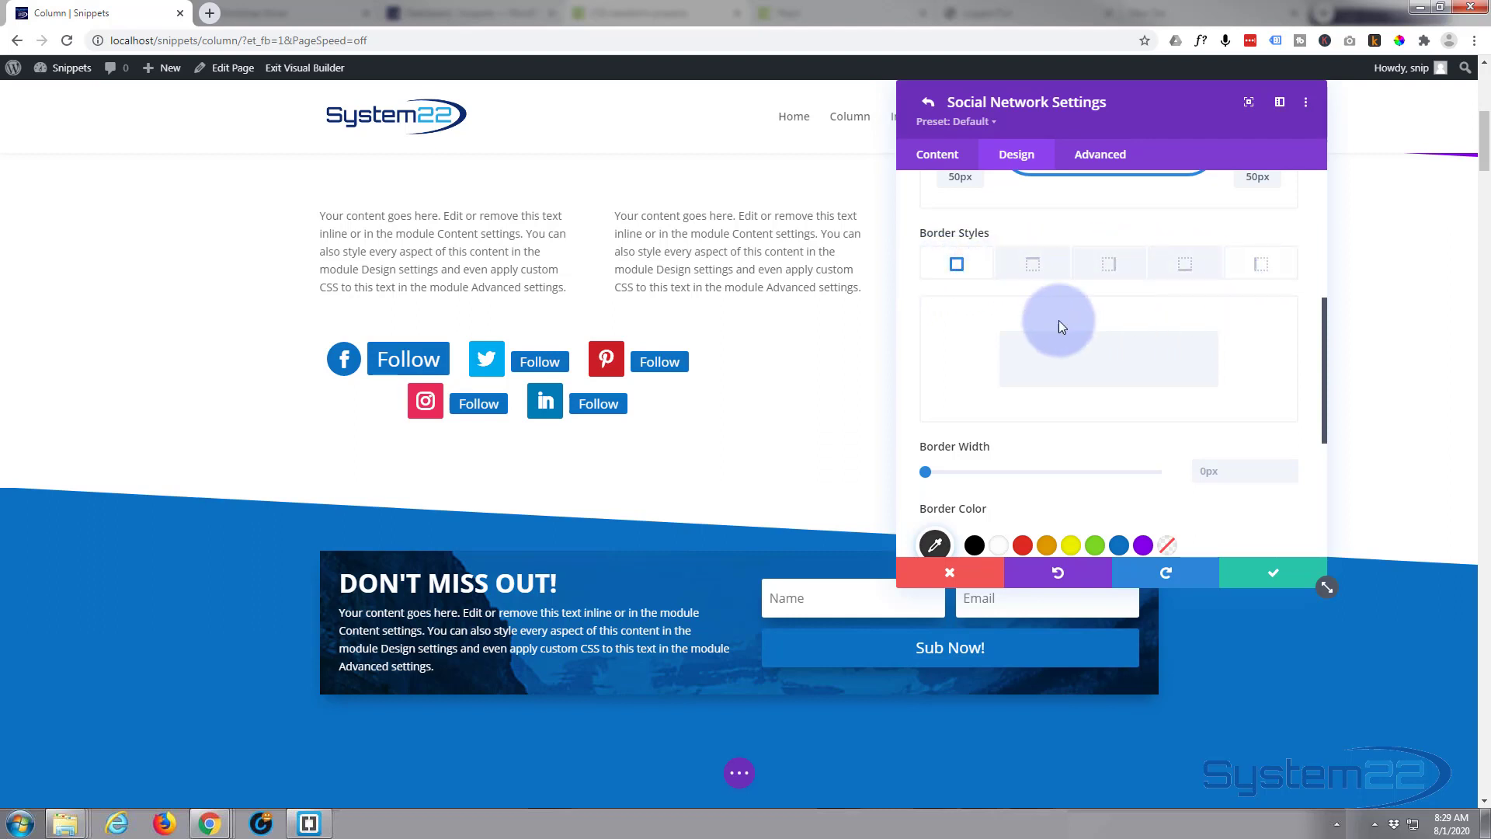
pyautogui.scroll(-2, 1066, 363)
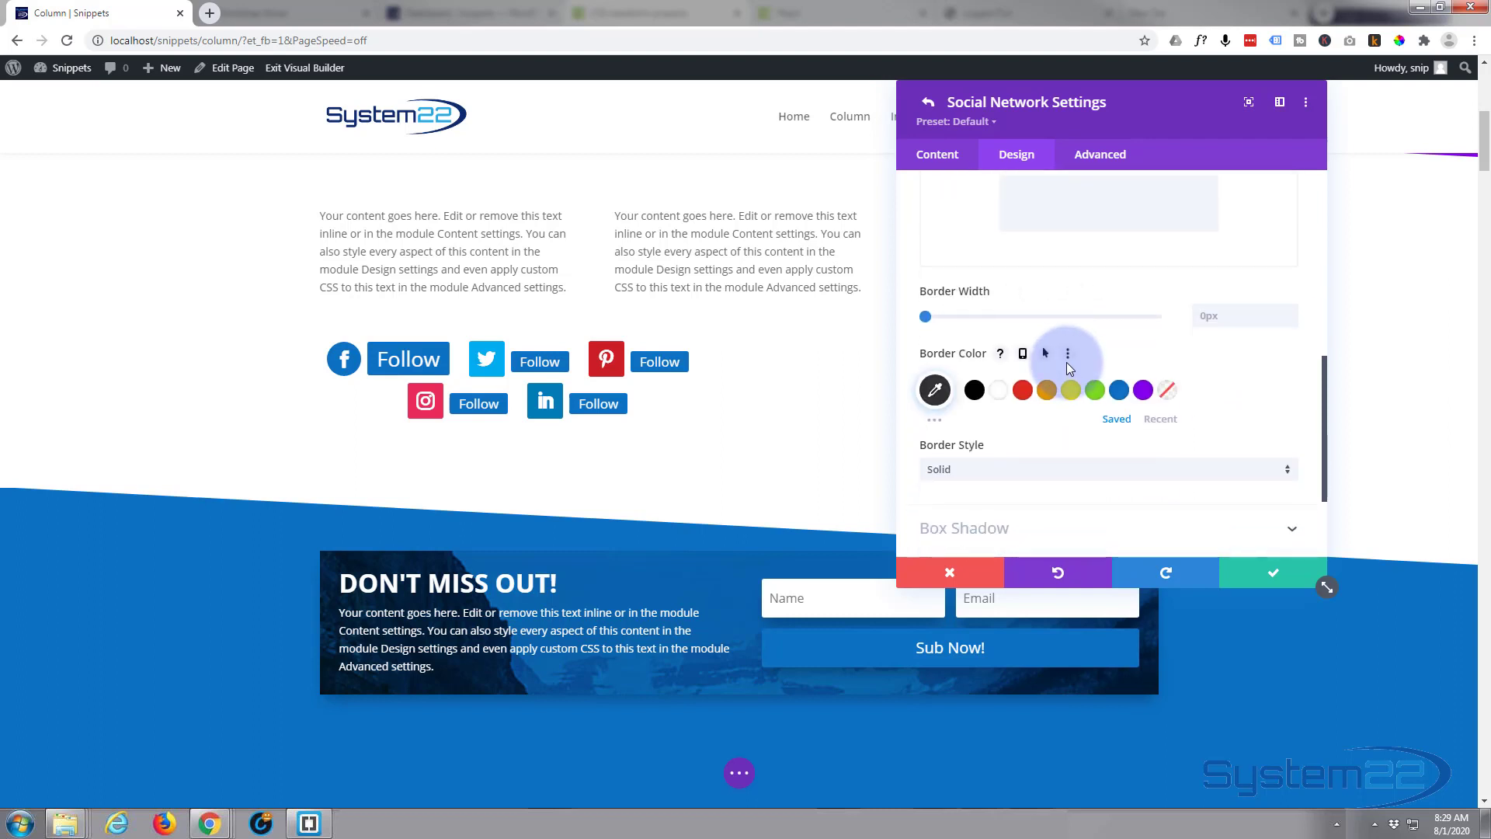
pyautogui.click(1021, 392)
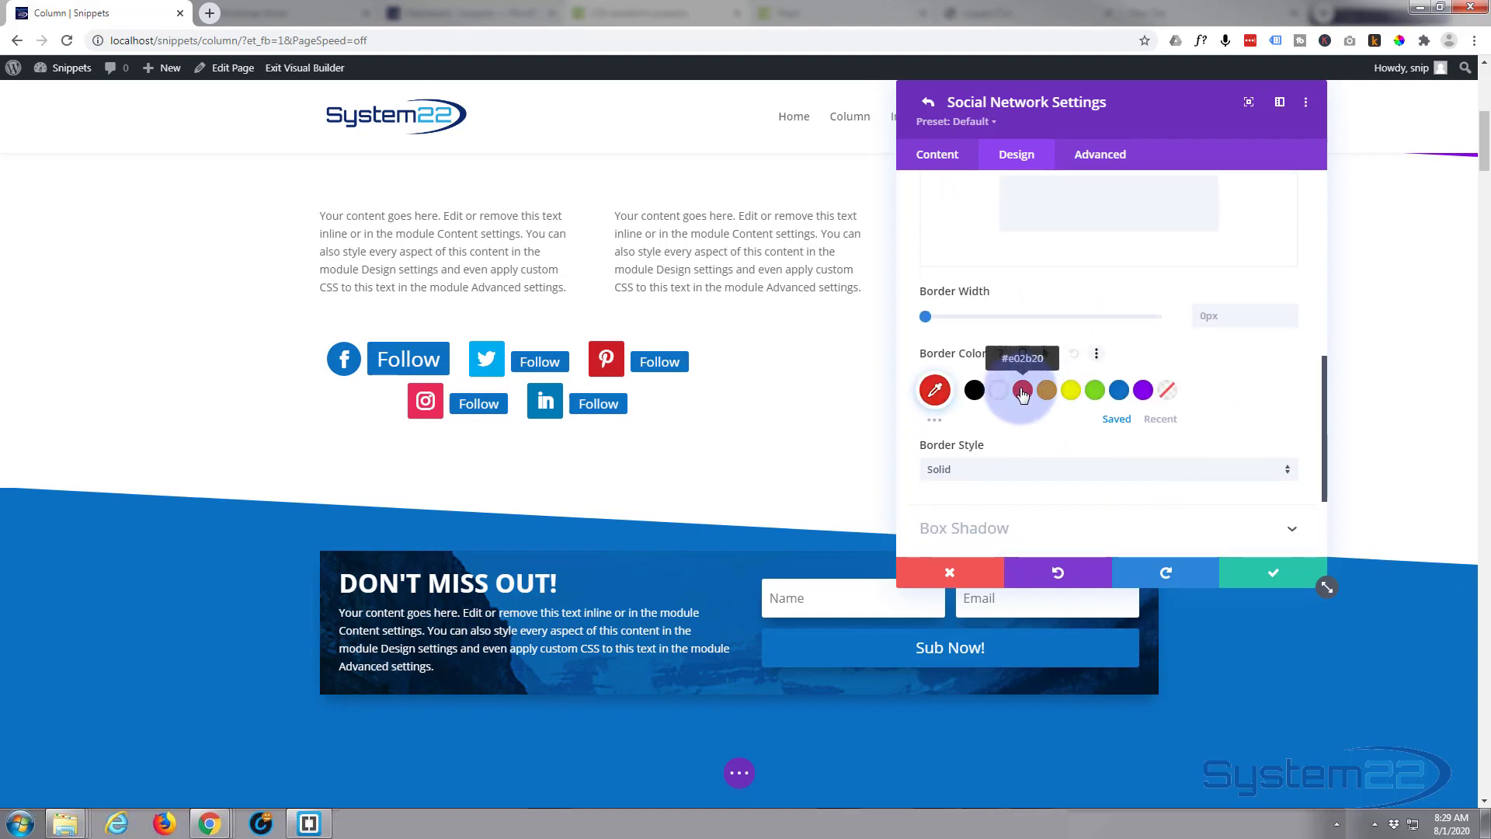
pyautogui.click(1289, 314)
pyautogui.press('Up')
pyautogui.press('Up')
pyautogui.press('Up')
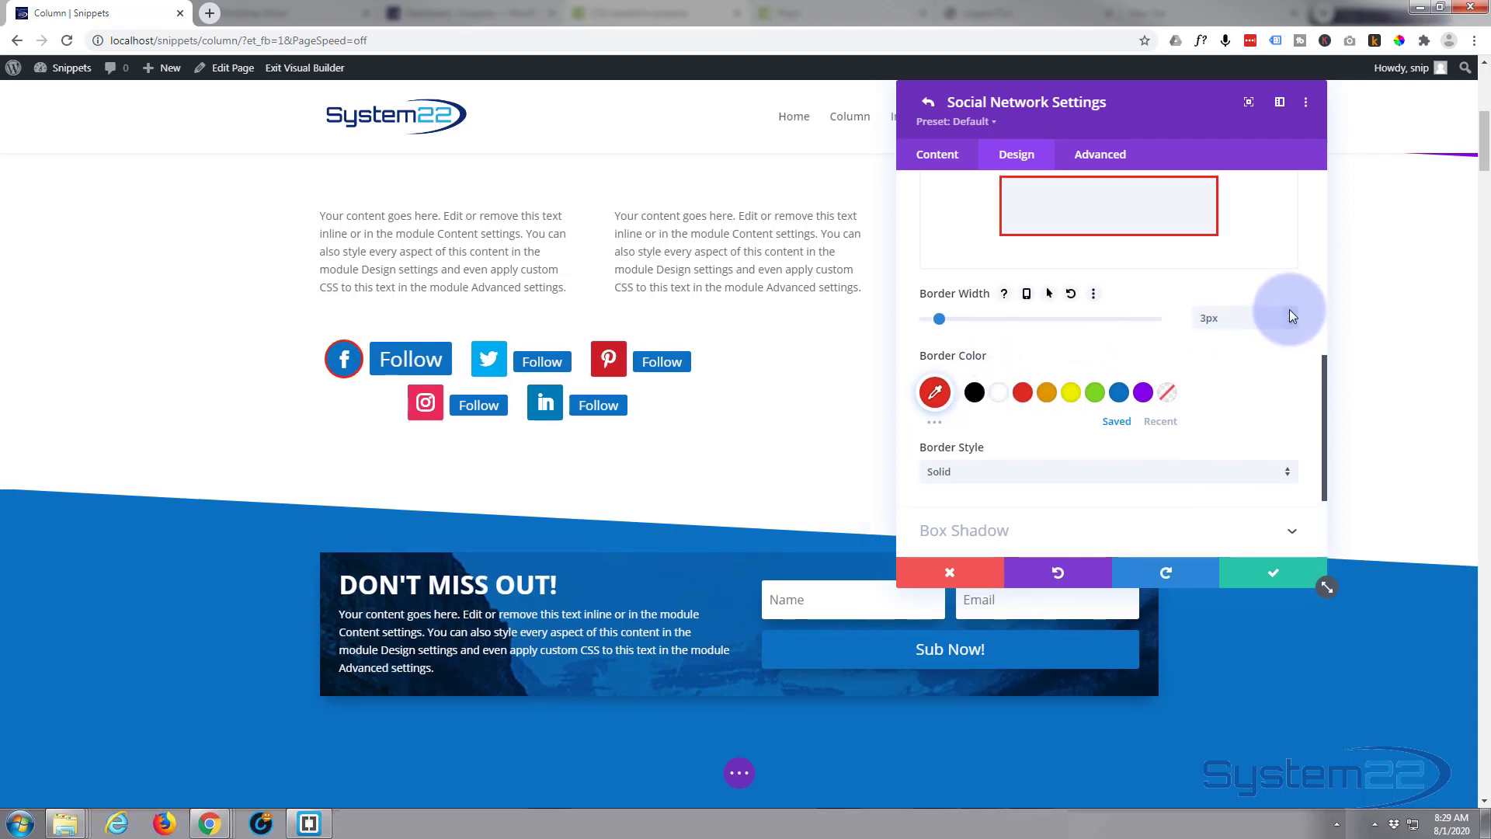
pyautogui.press('Up')
pyautogui.press('Up')
pyautogui.press('Up')
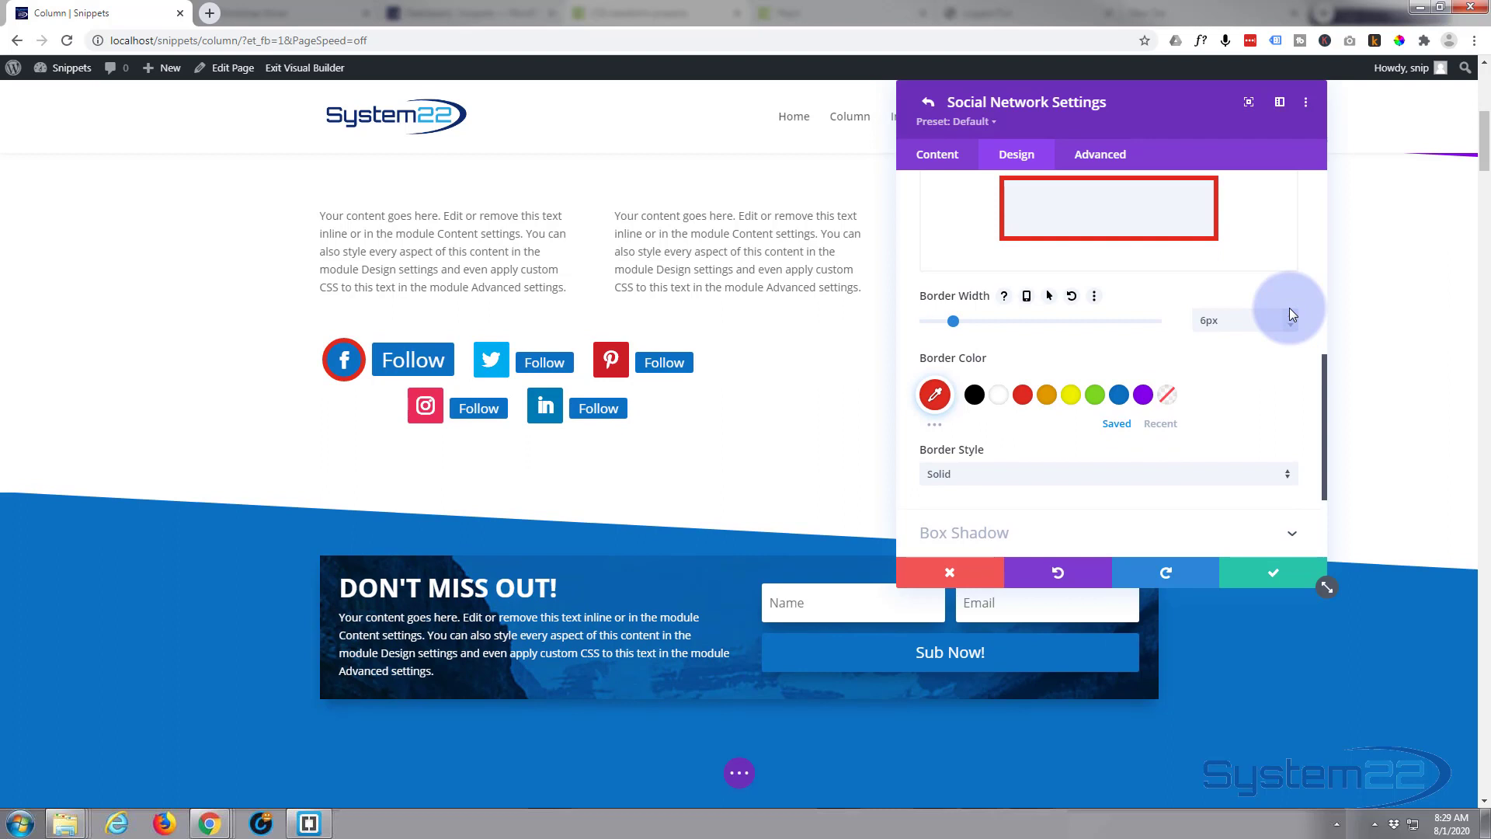
pyautogui.press('Up')
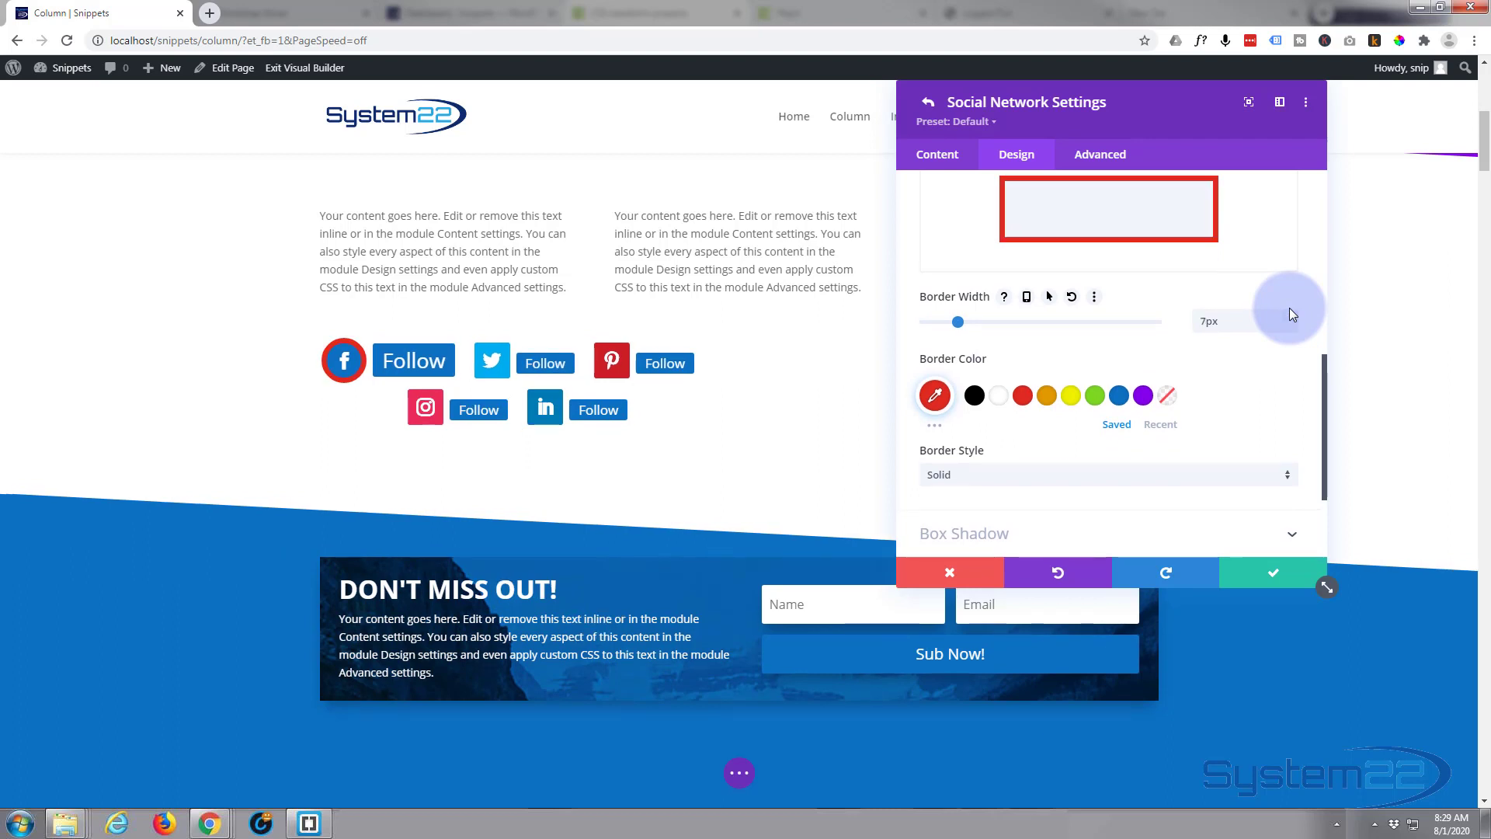
# - Try the box shadow preset that falls below the Facebook icon and button, and reset the shadow to none
pyautogui.scroll(-2, 1138, 385)
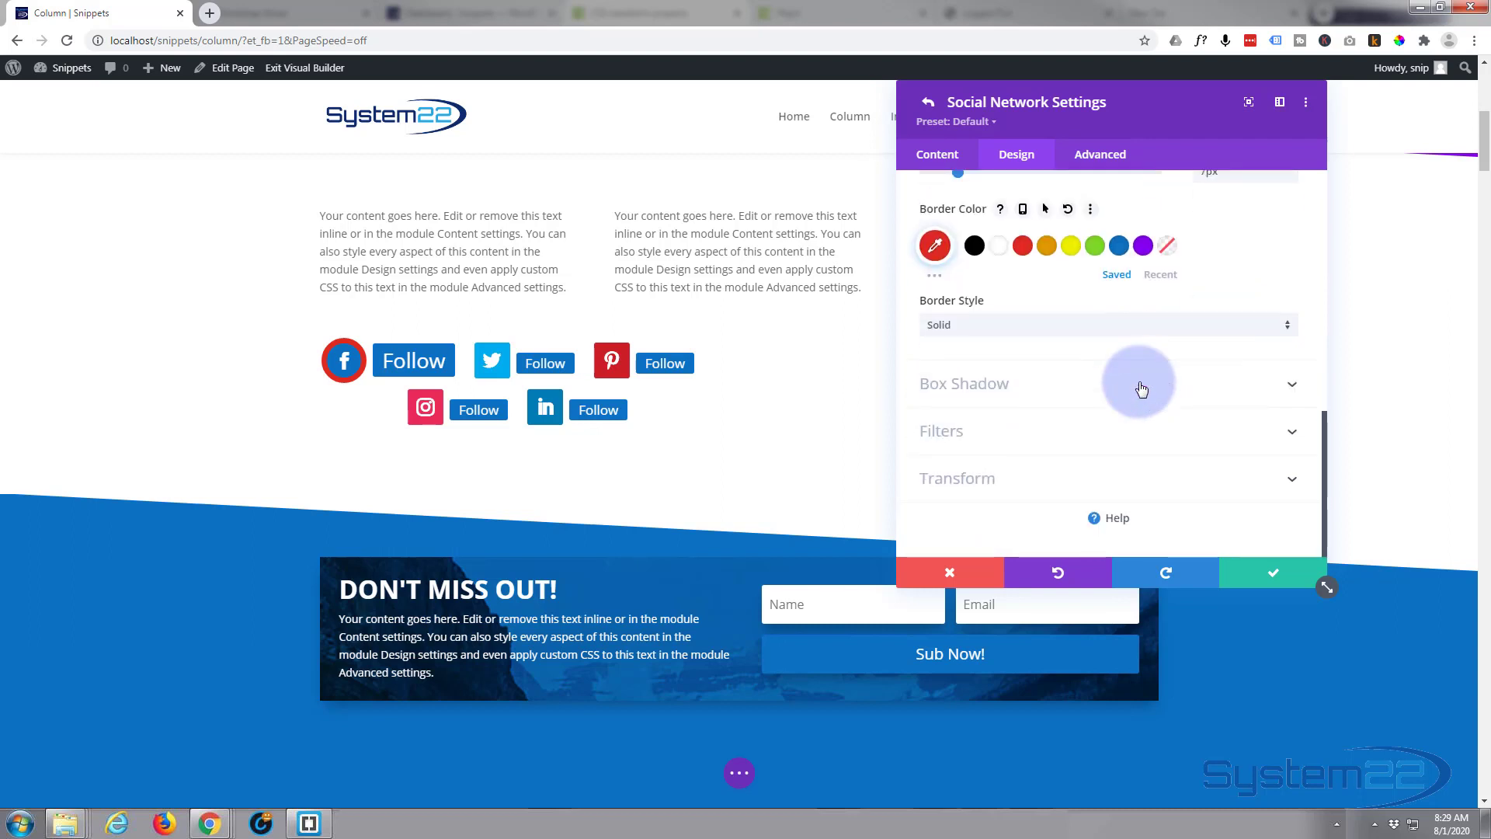
pyautogui.click(1105, 383)
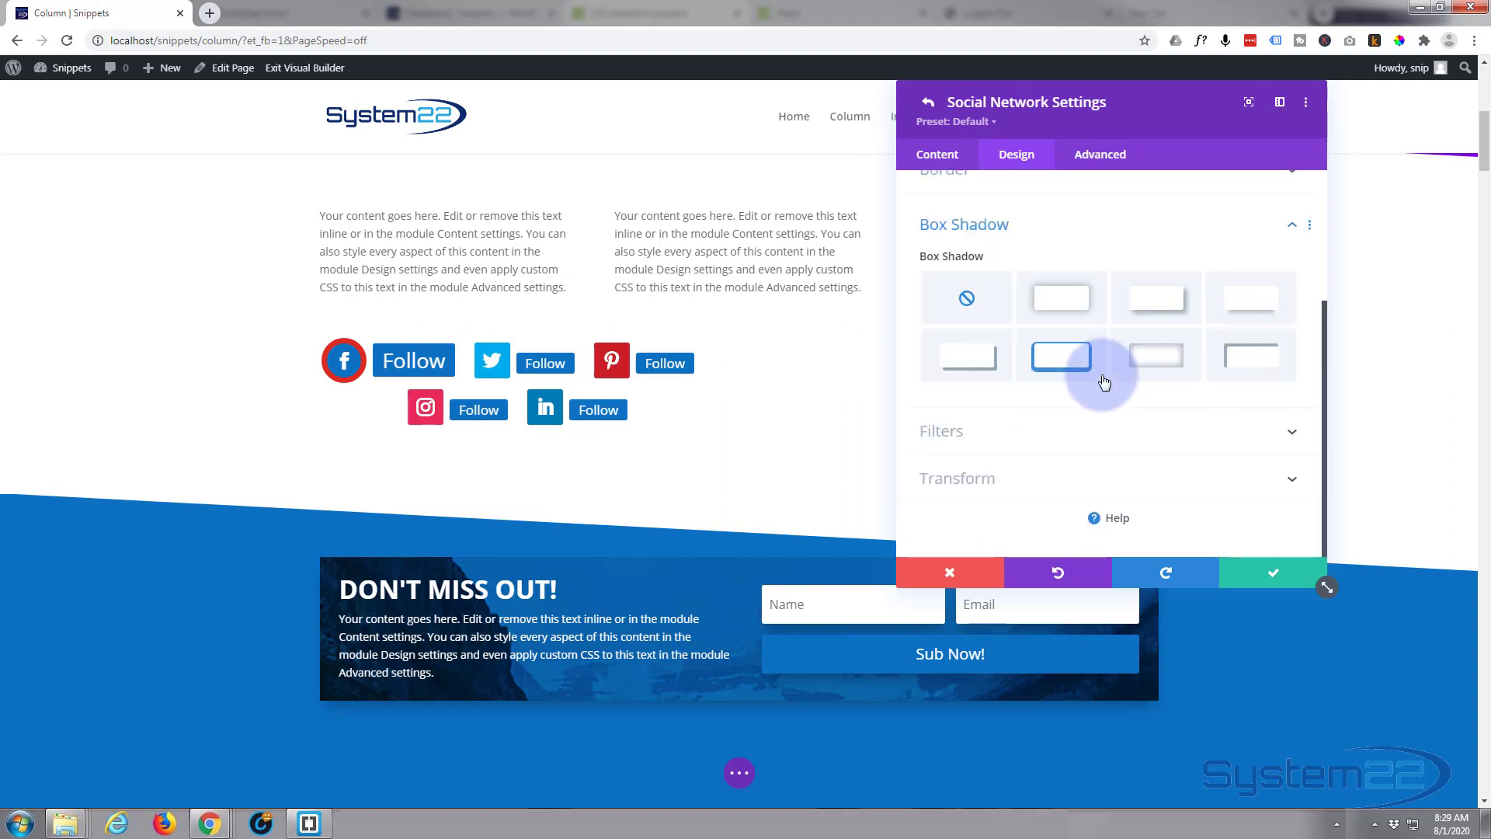
pyautogui.click(1259, 311)
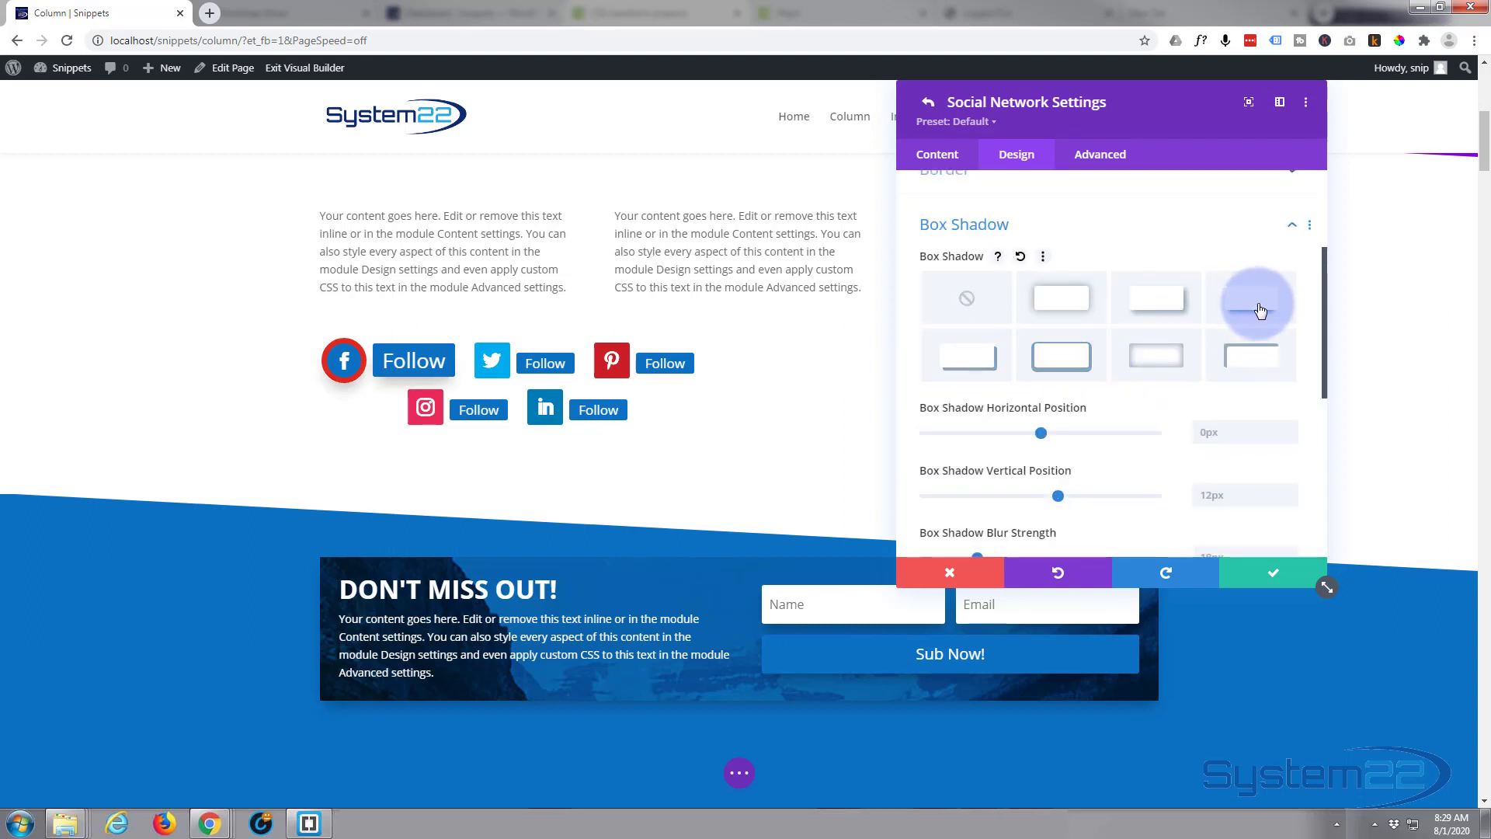
pyautogui.click(395, 396)
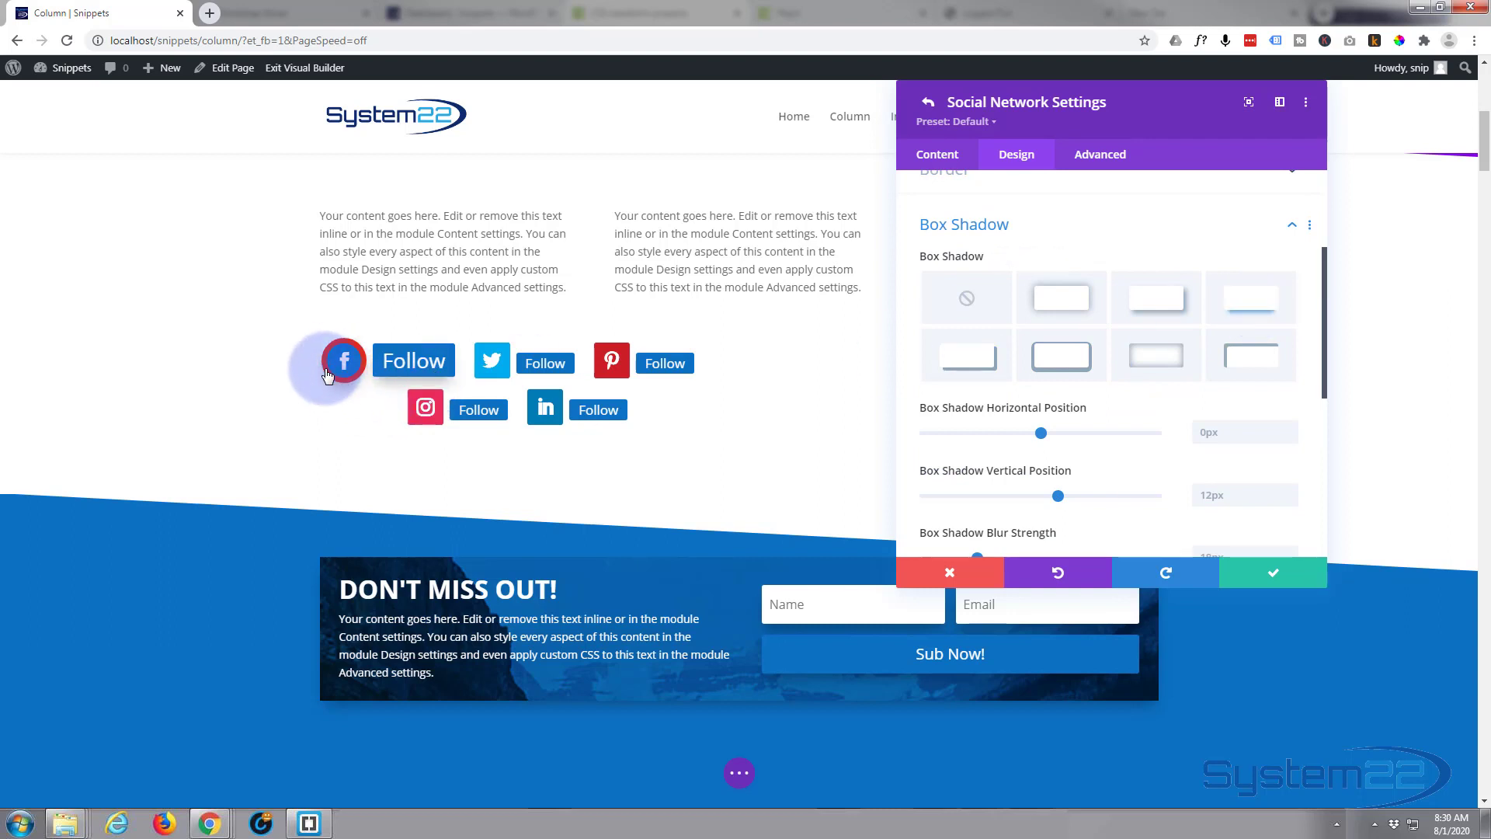
pyautogui.click(967, 299)
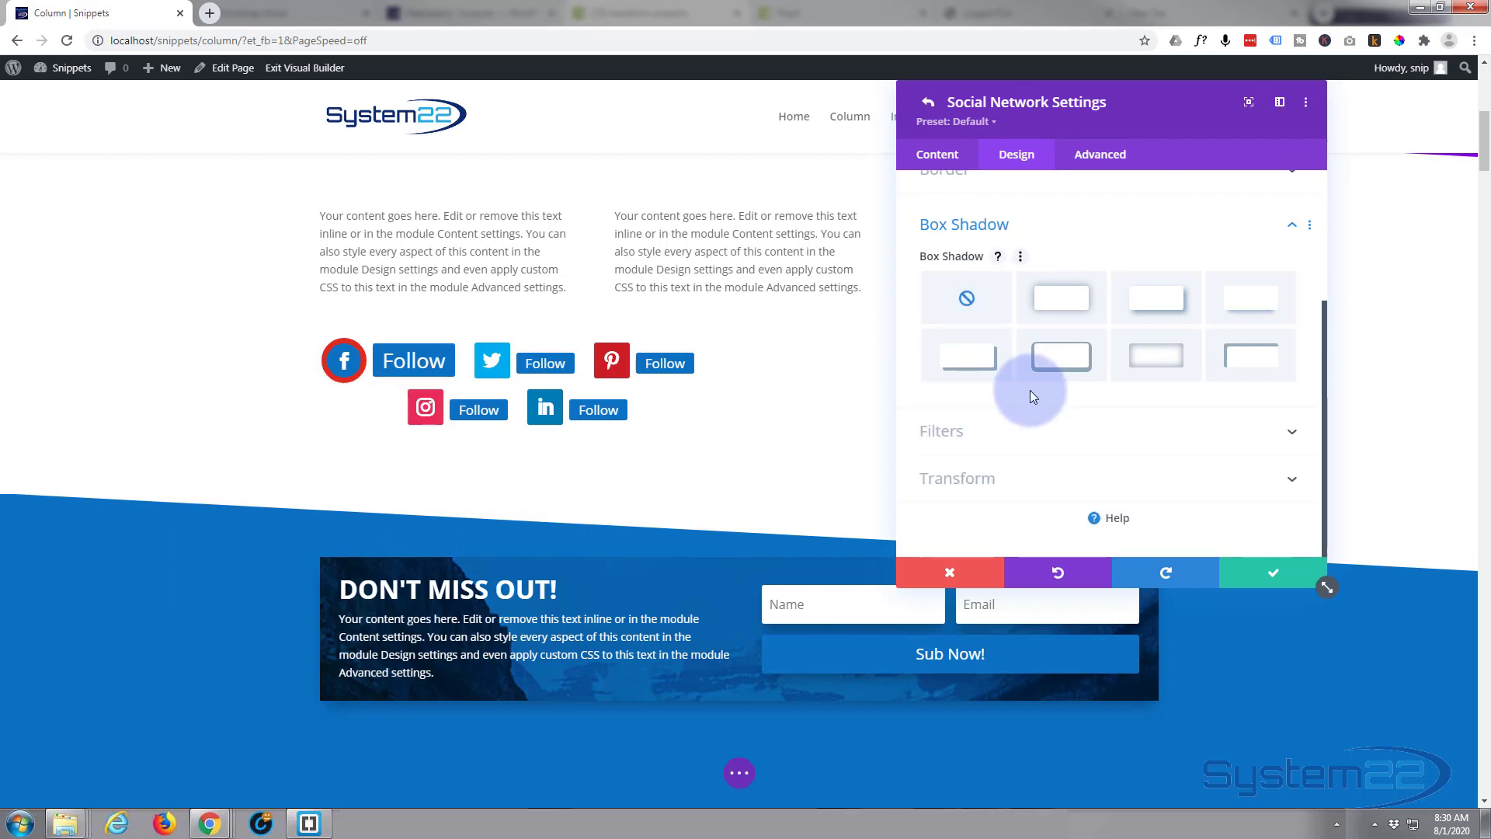
# - Enable hover options for the Facebook network's hue filter and set its hover hue to 231deg
pyautogui.click(1031, 441)
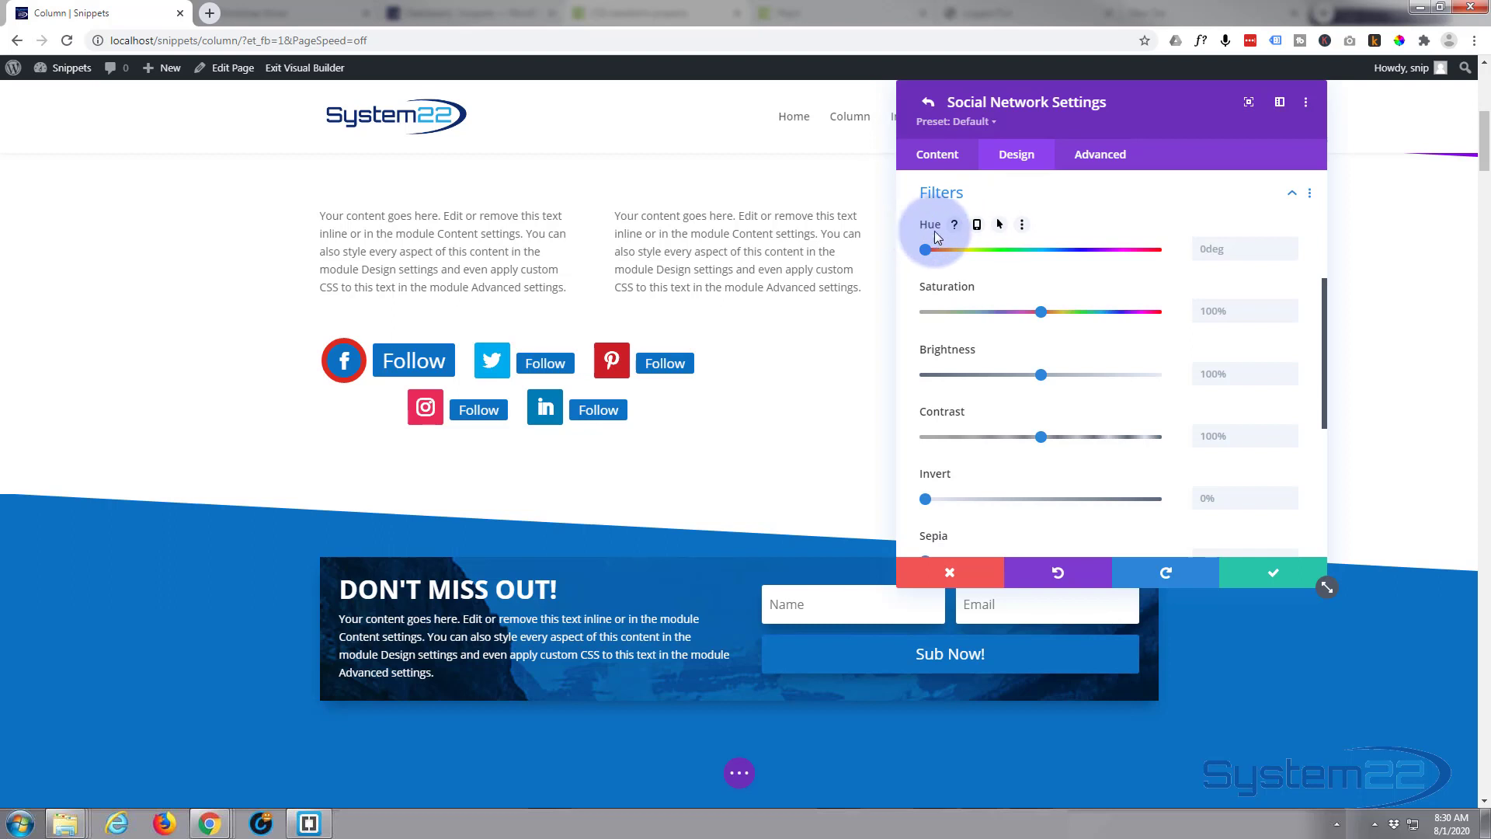
pyautogui.click(1000, 225)
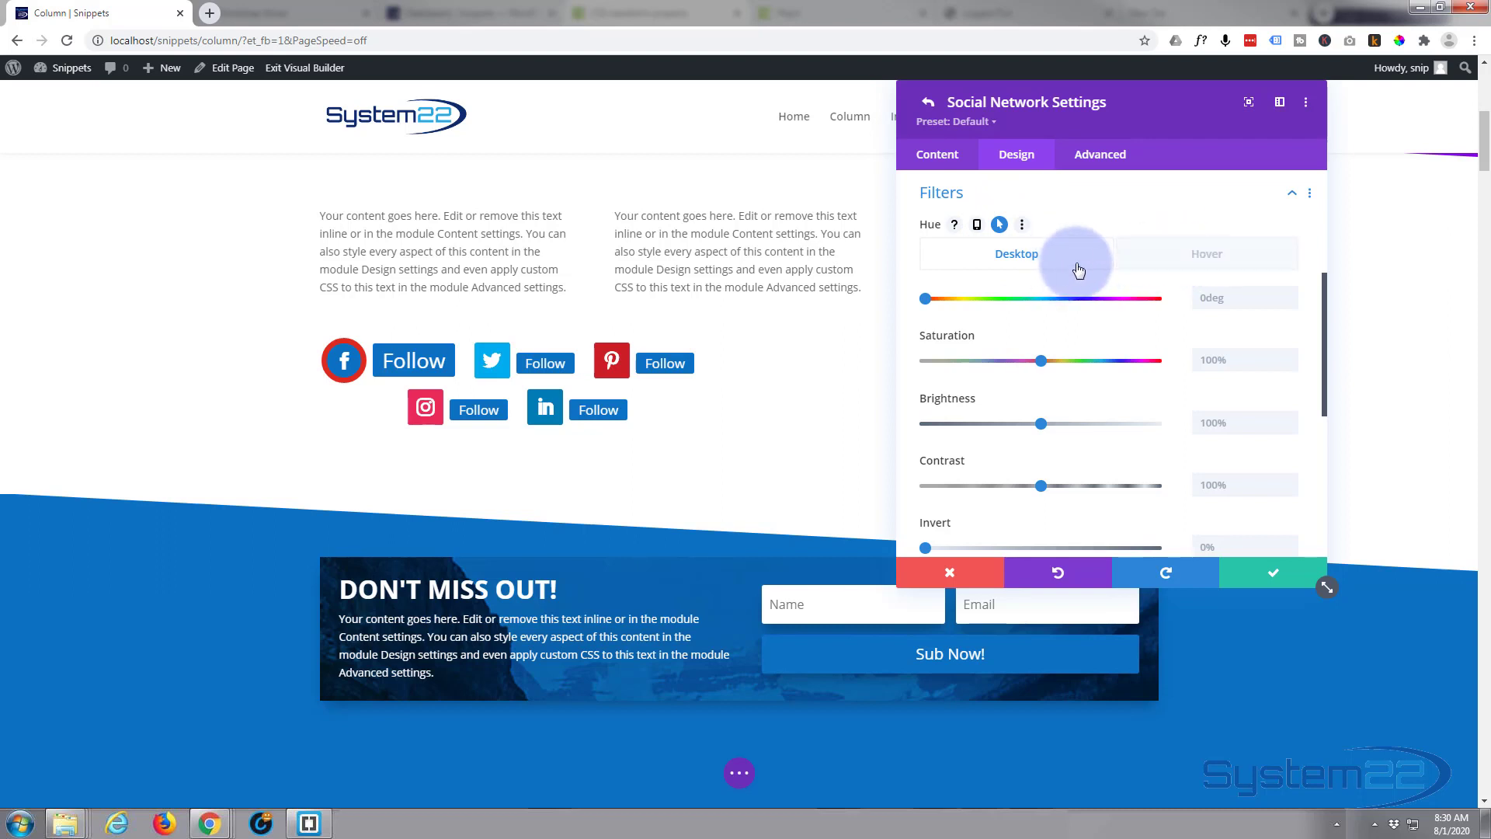
pyautogui.click(1175, 260)
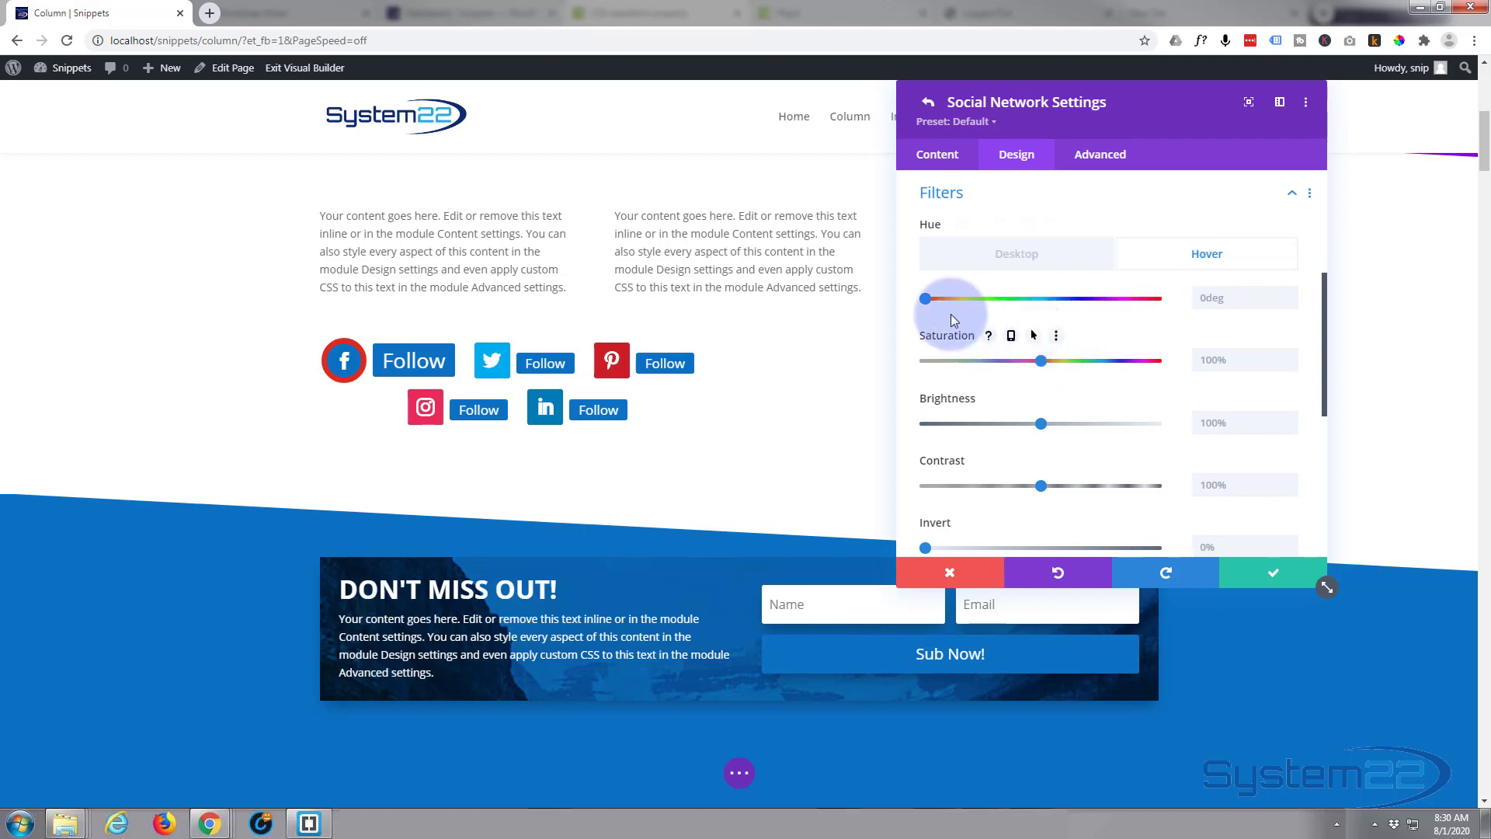
pyautogui.scroll(1, 953, 340)
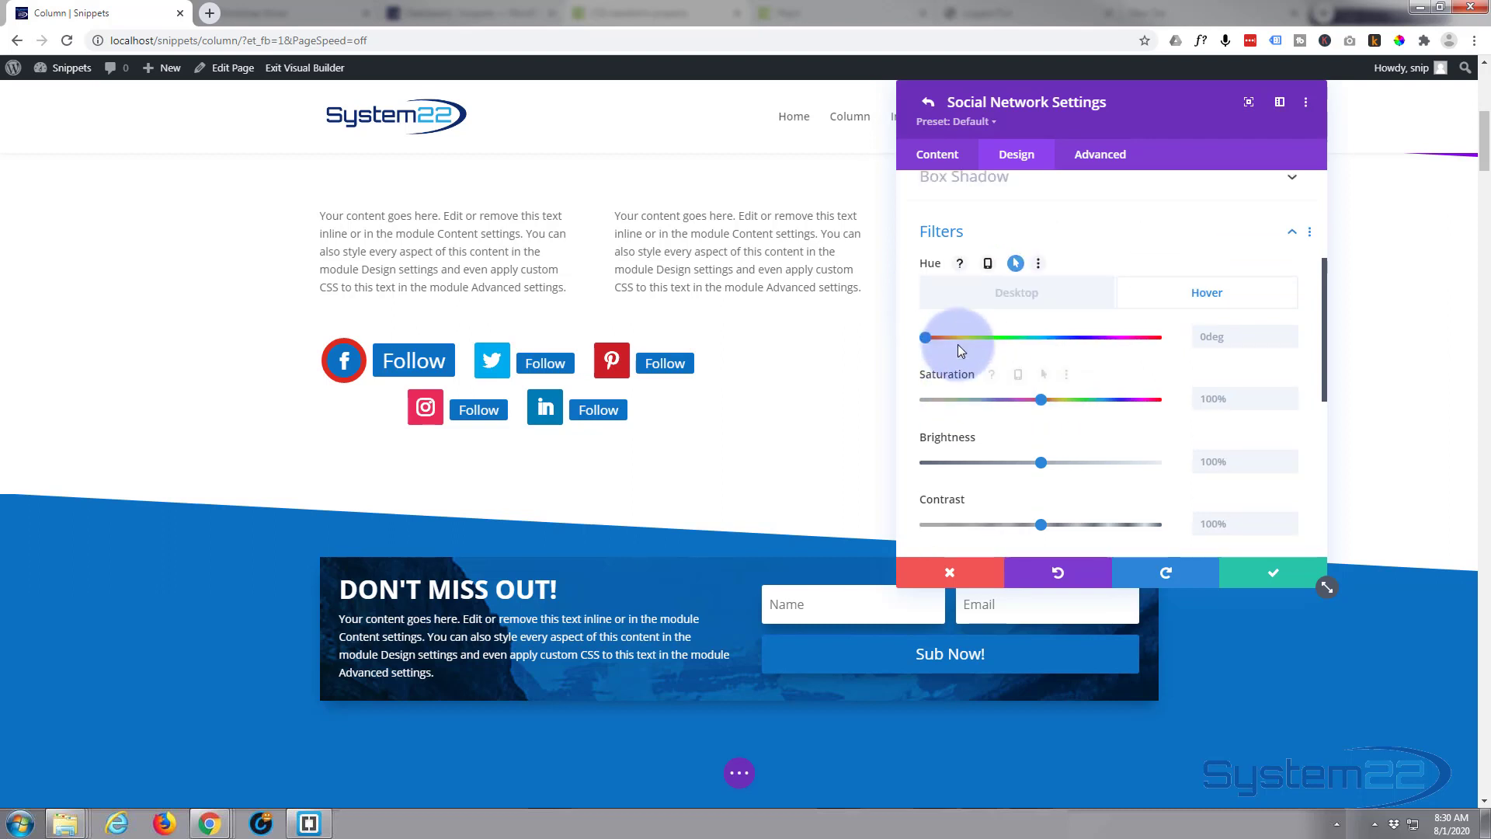
pyautogui.scroll(1, 957, 344)
pyautogui.click(921, 374)
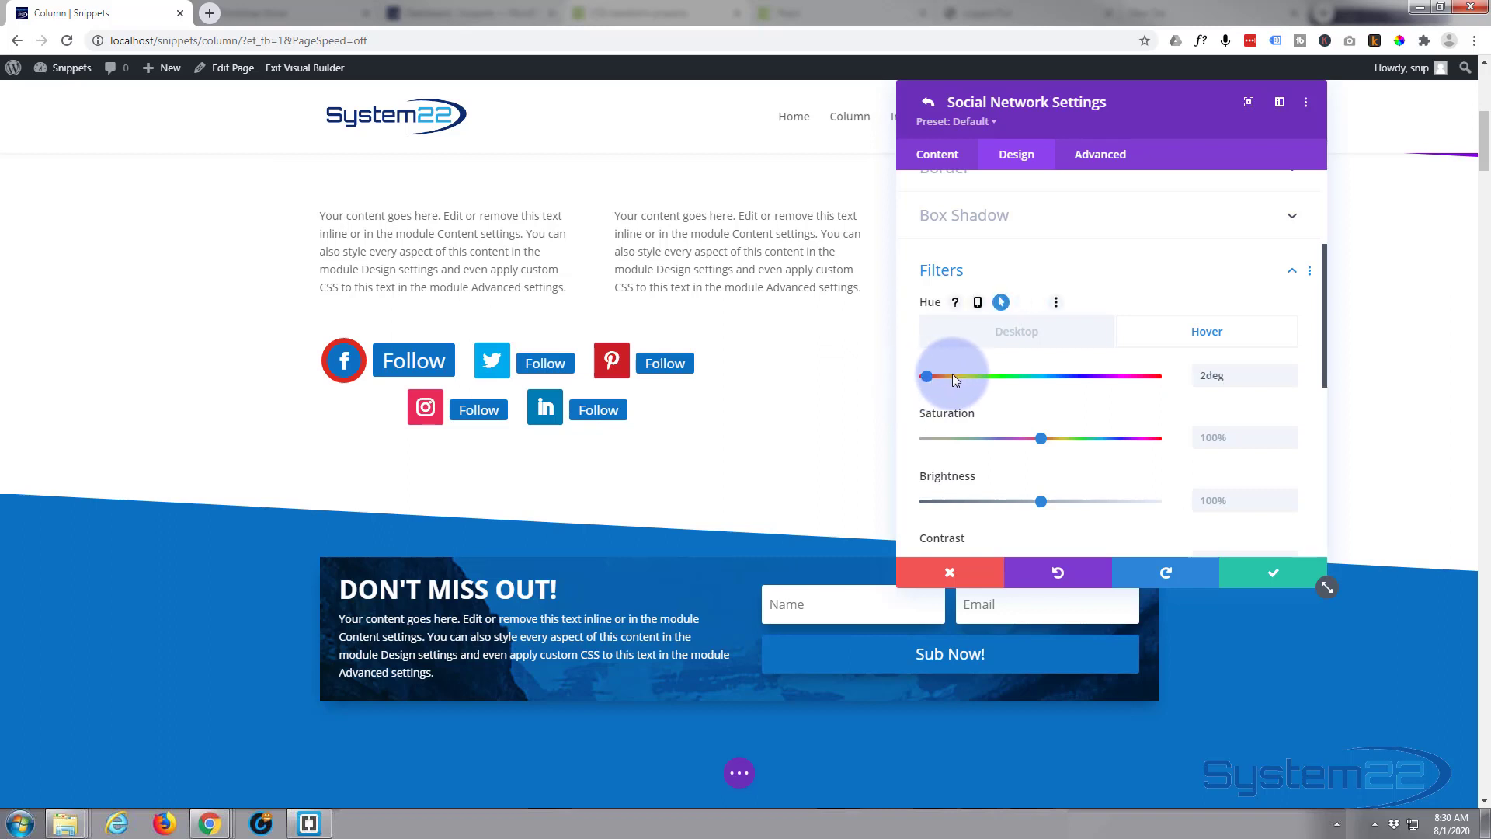
pyautogui.moveTo(952, 374); pyautogui.dragTo(1005, 375)
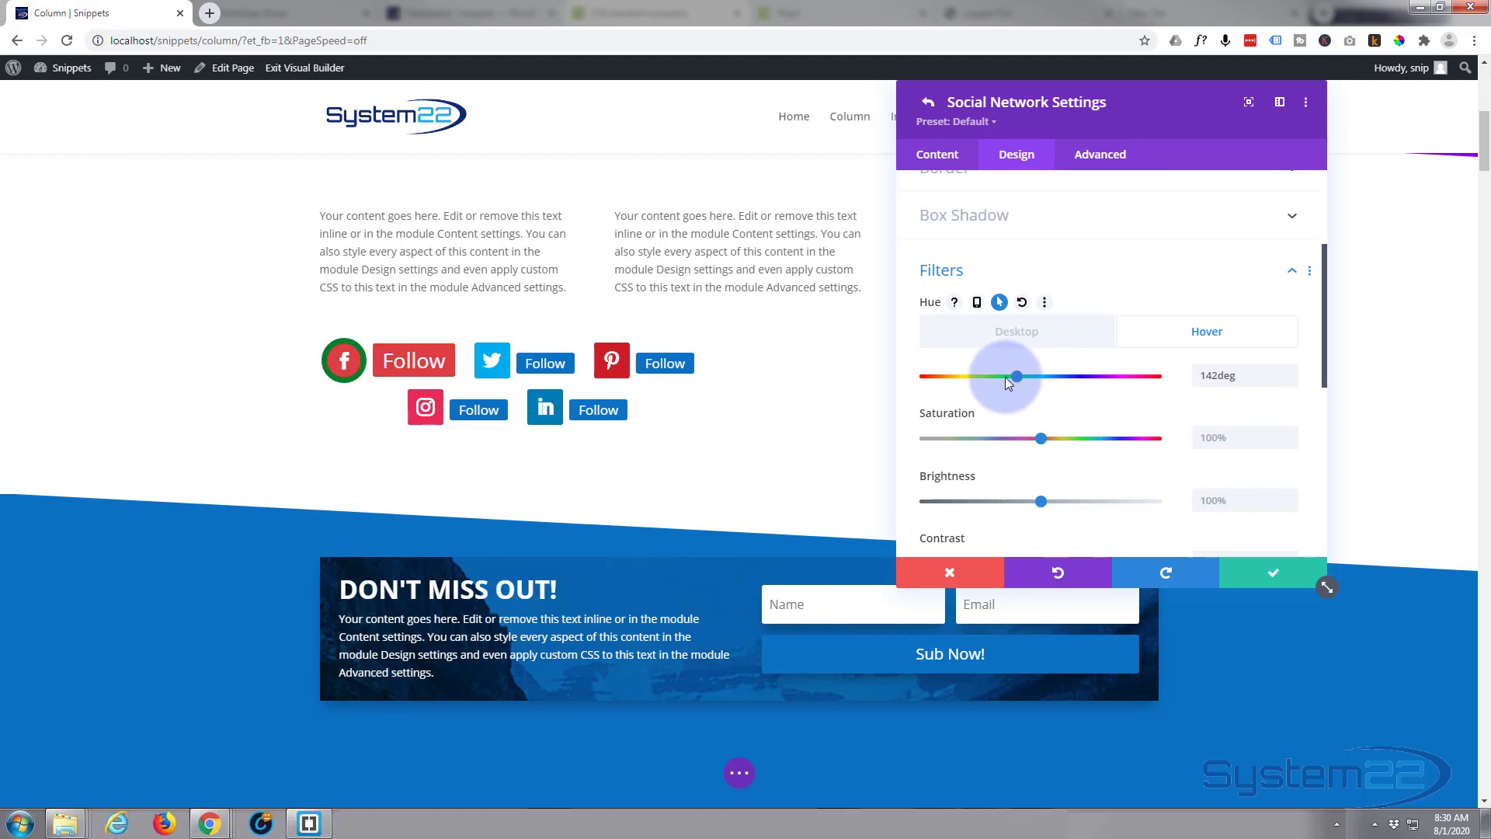
pyautogui.click(1074, 376)
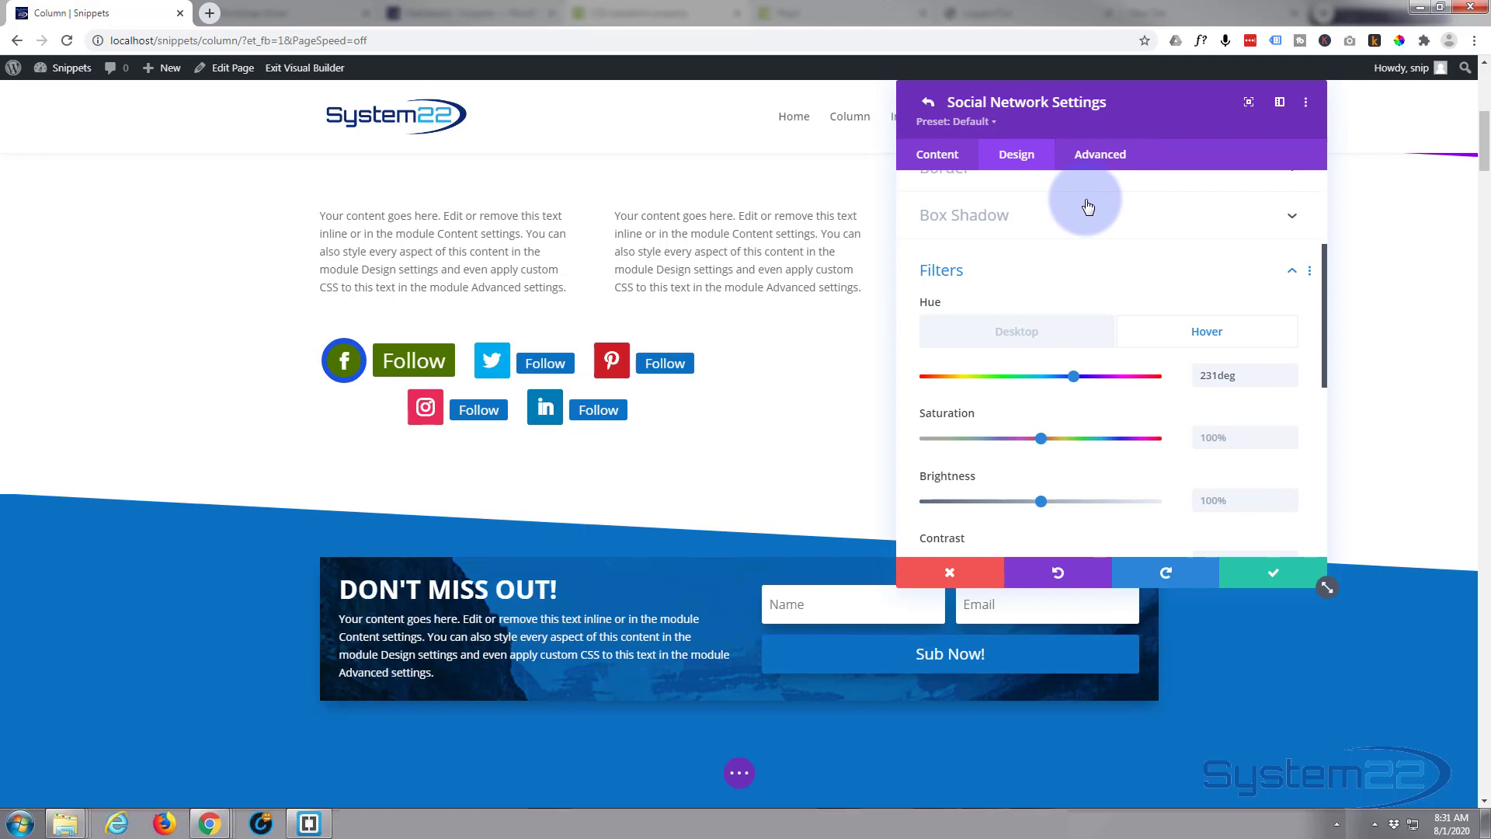
# - Set the Facebook network's transition duration to 1000ms
pyautogui.click(1094, 159)
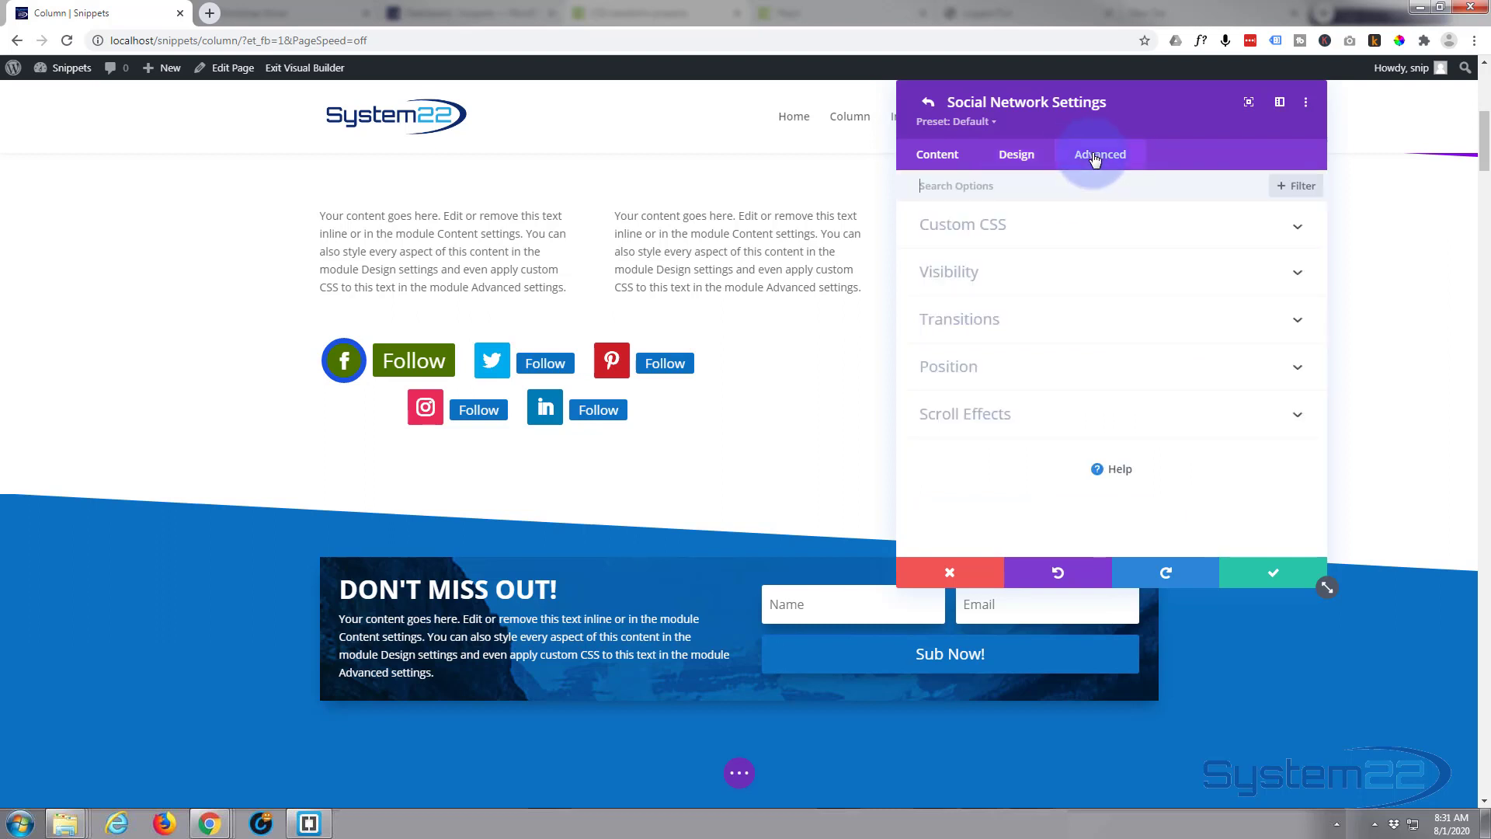
pyautogui.click(1089, 320)
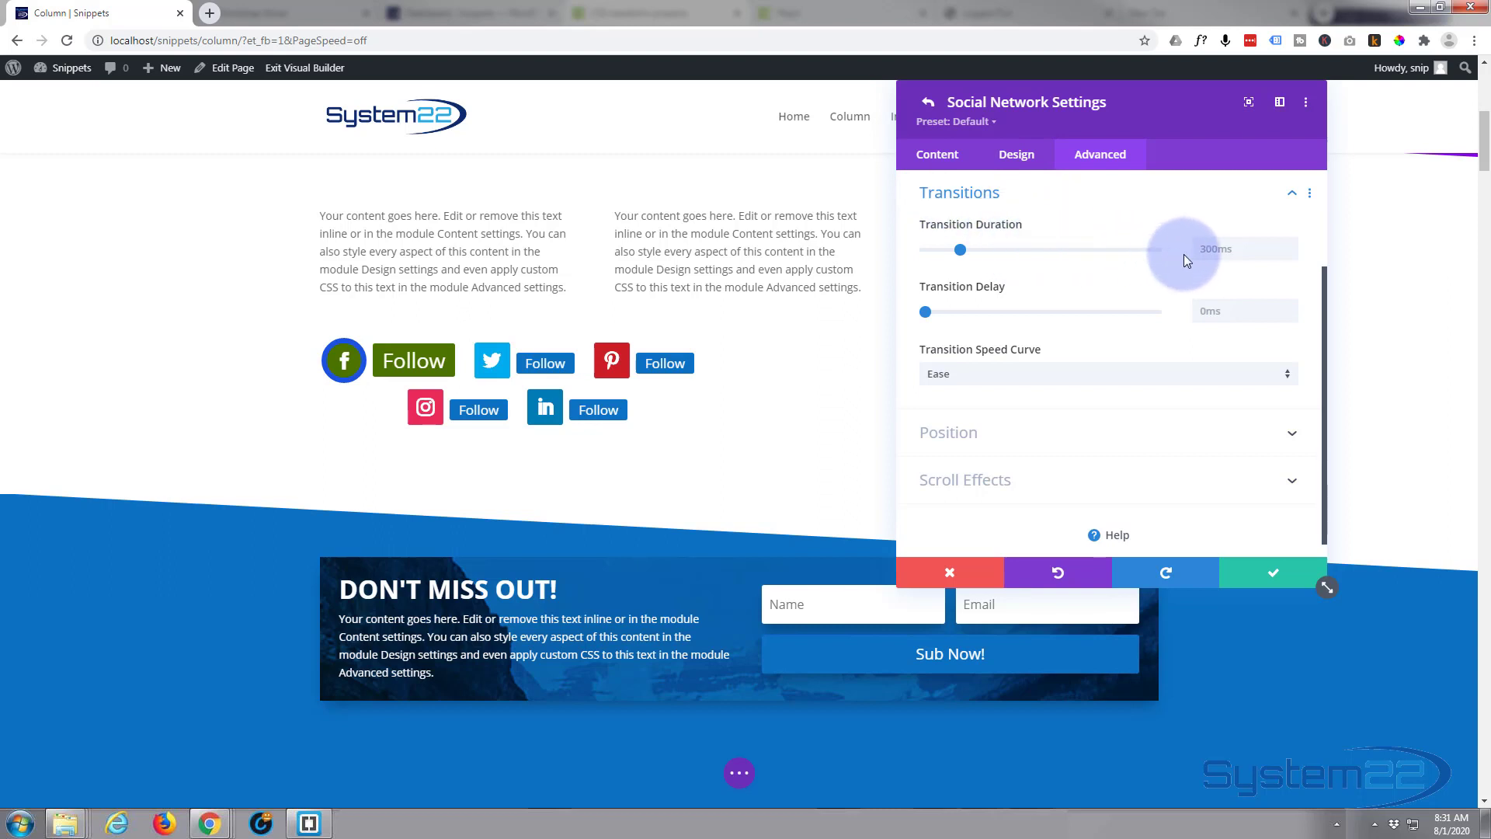
pyautogui.click(1232, 254)
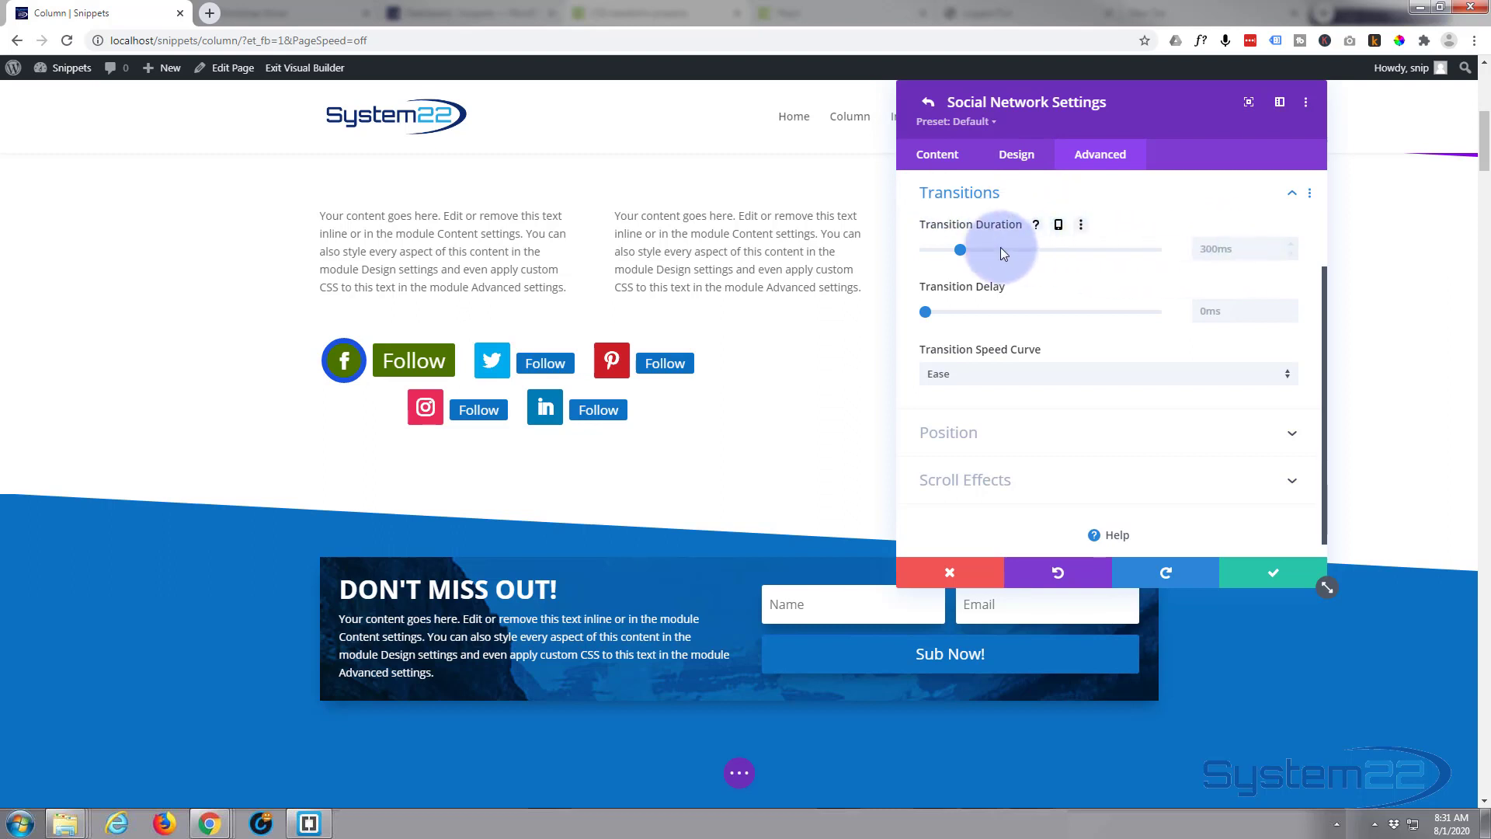
pyautogui.moveTo(961, 254); pyautogui.dragTo(1041, 250)
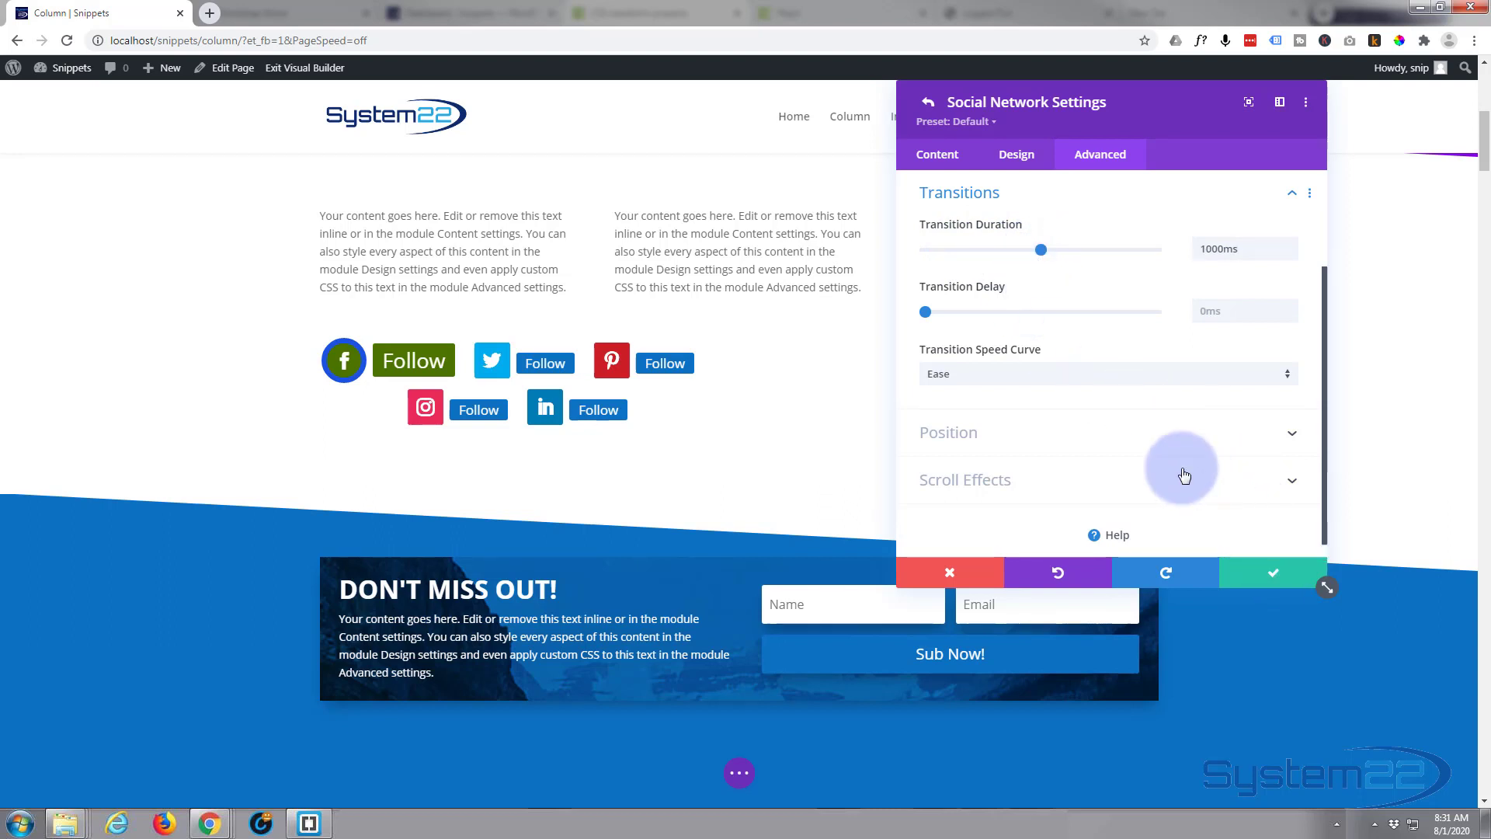
pyautogui.scroll(-1, 1113, 421)
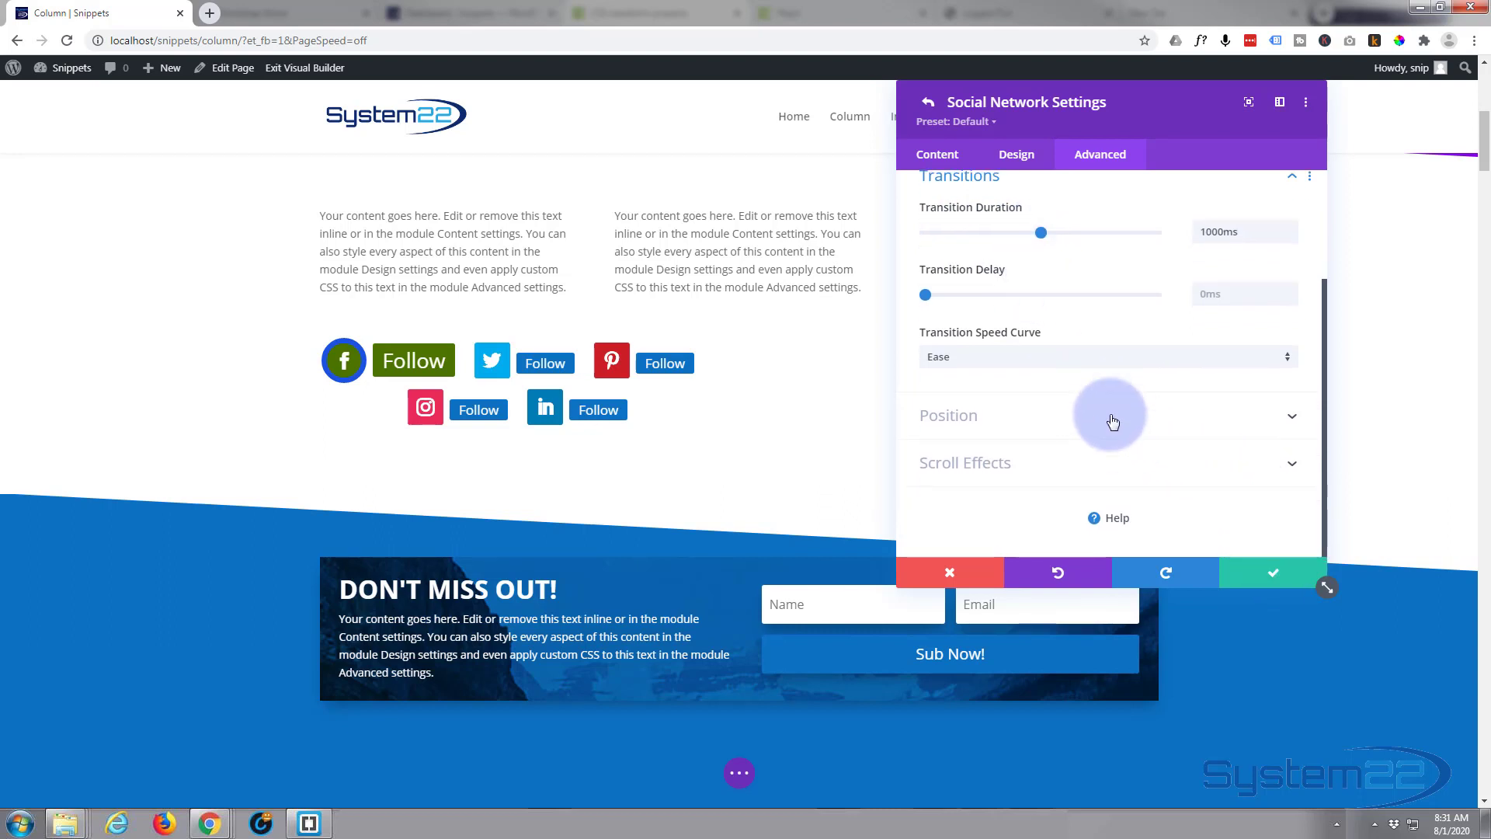
# - Save the Facebook network settings and the Social Media Follow module, and save the page
pyautogui.click(1032, 155)
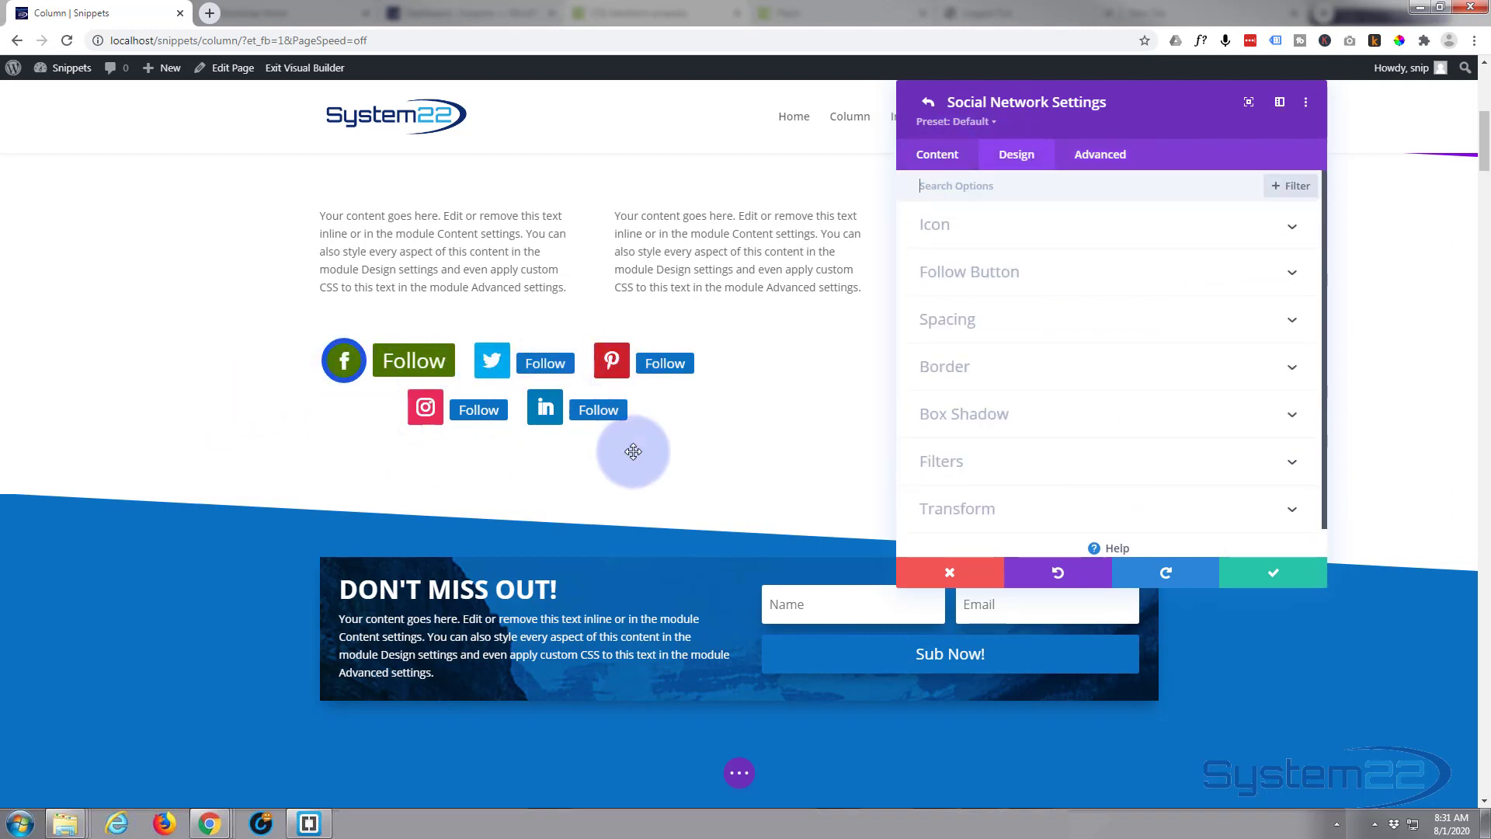
pyautogui.click(1274, 575)
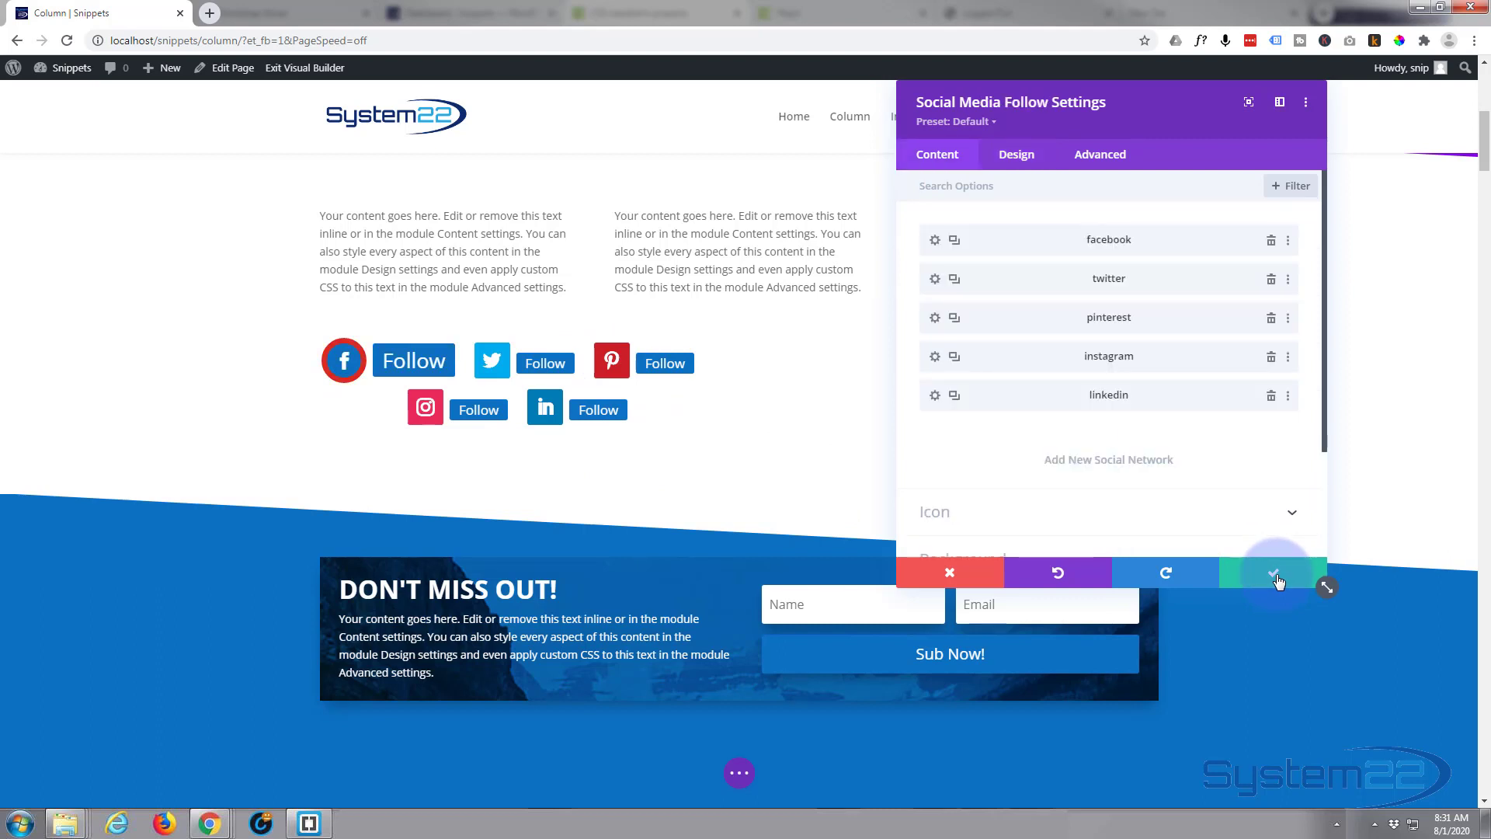
pyautogui.click(1277, 578)
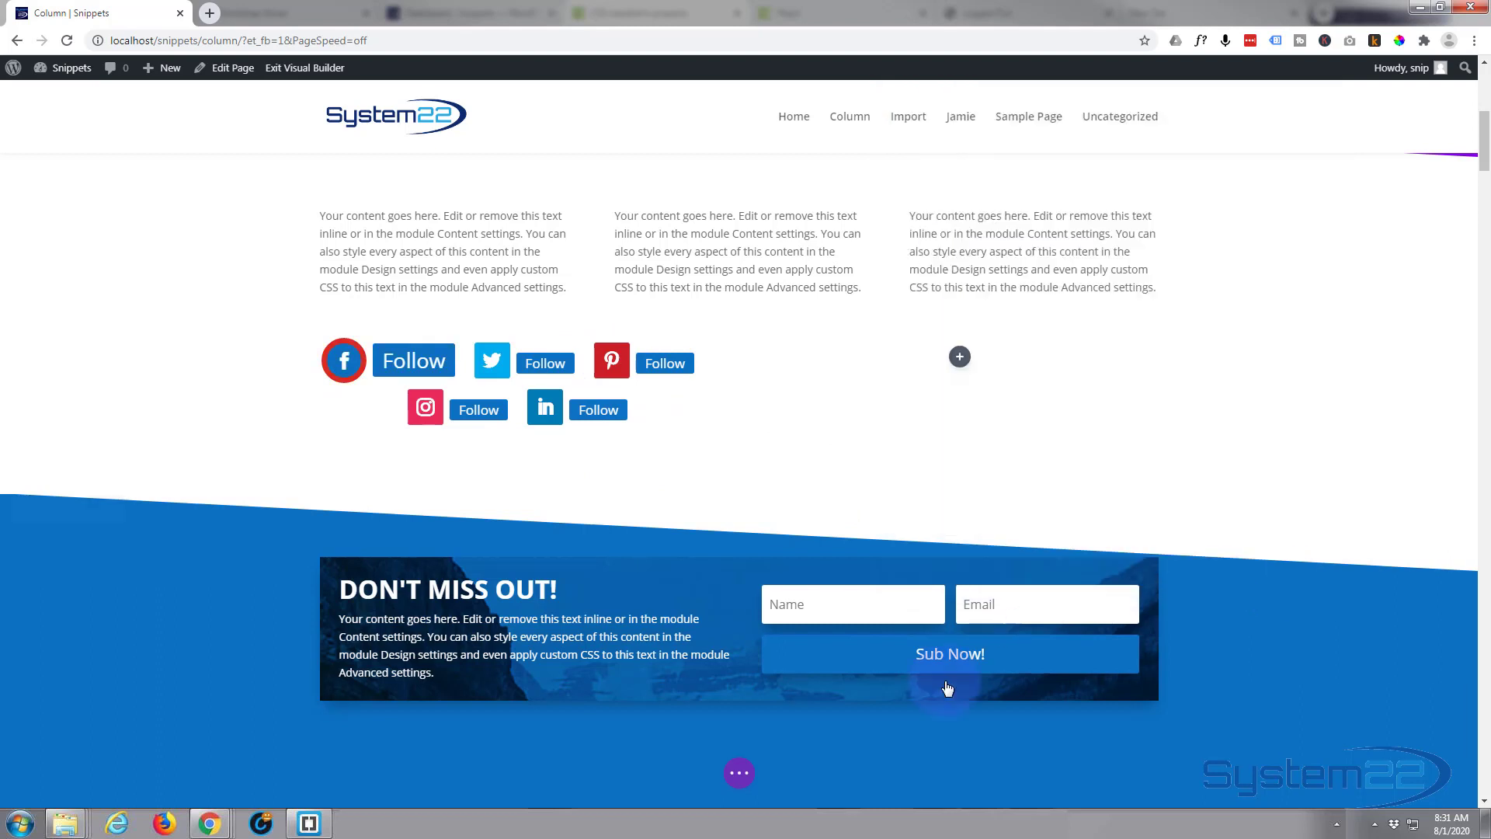
pyautogui.click(739, 773)
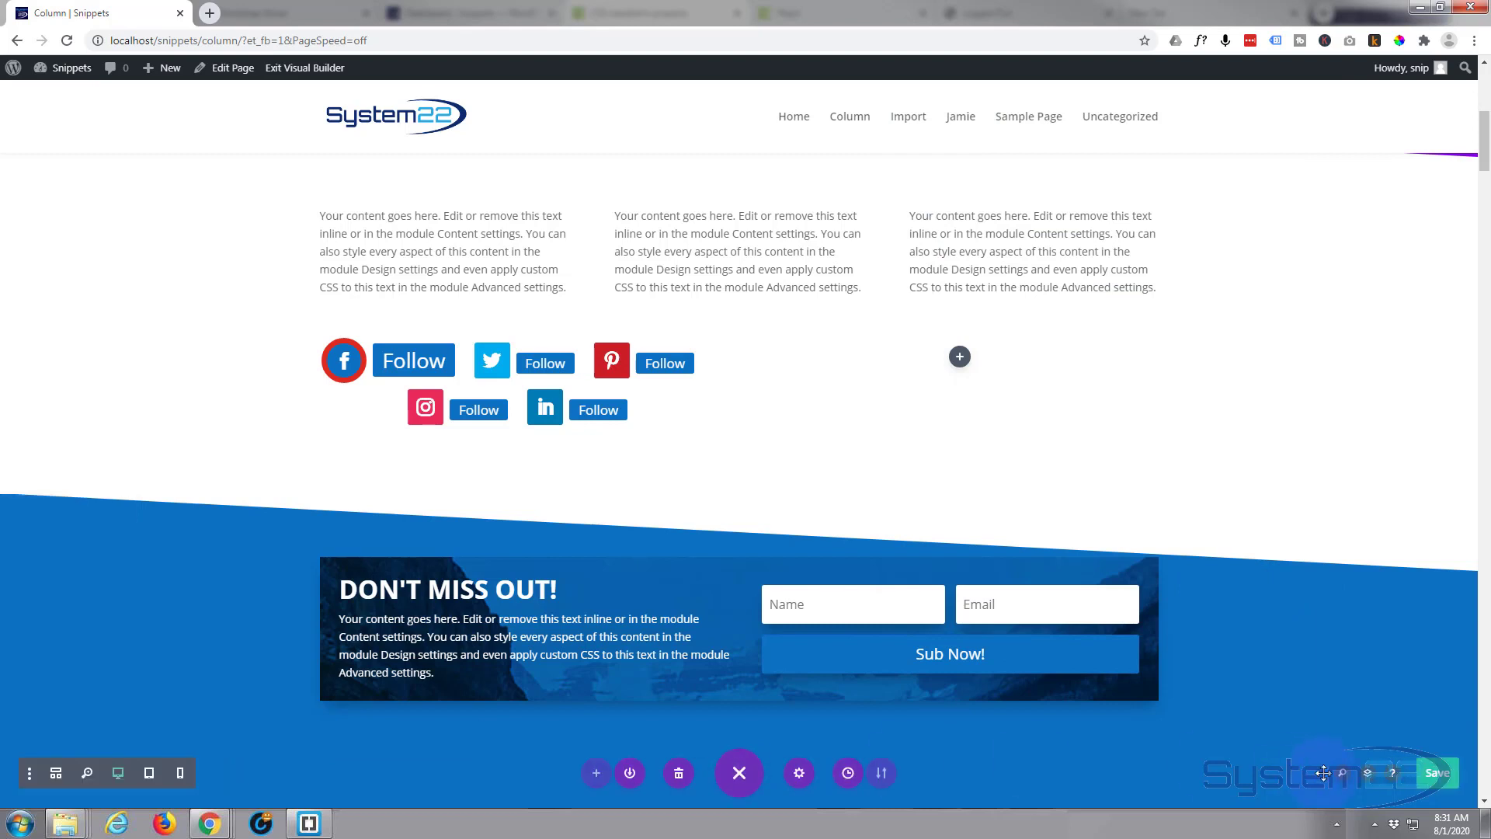
pyautogui.click(1438, 778)
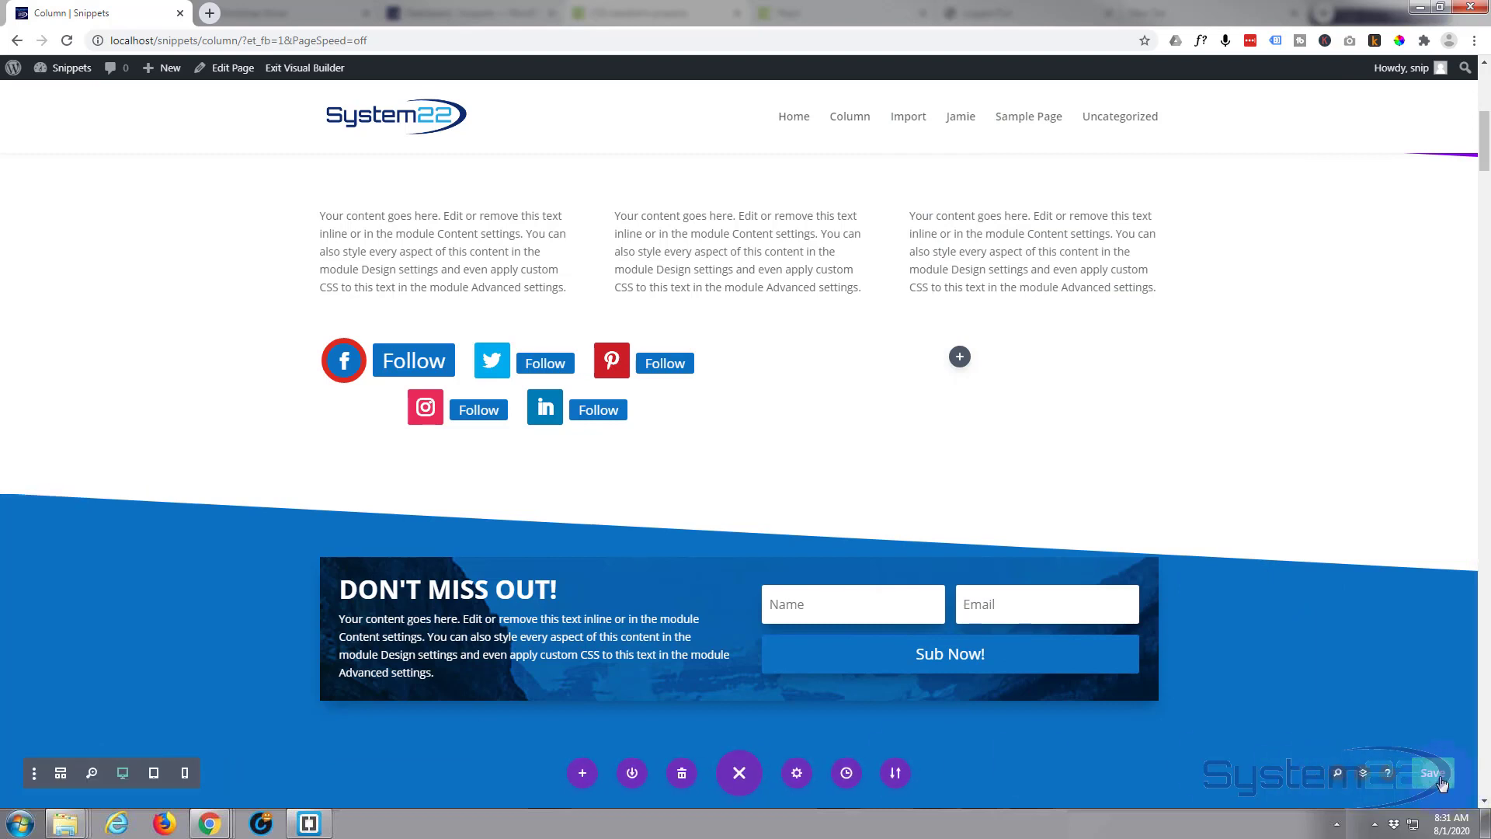
# - Exit the visual builder and view the social follow icons on the published page
pyautogui.click(310, 70)
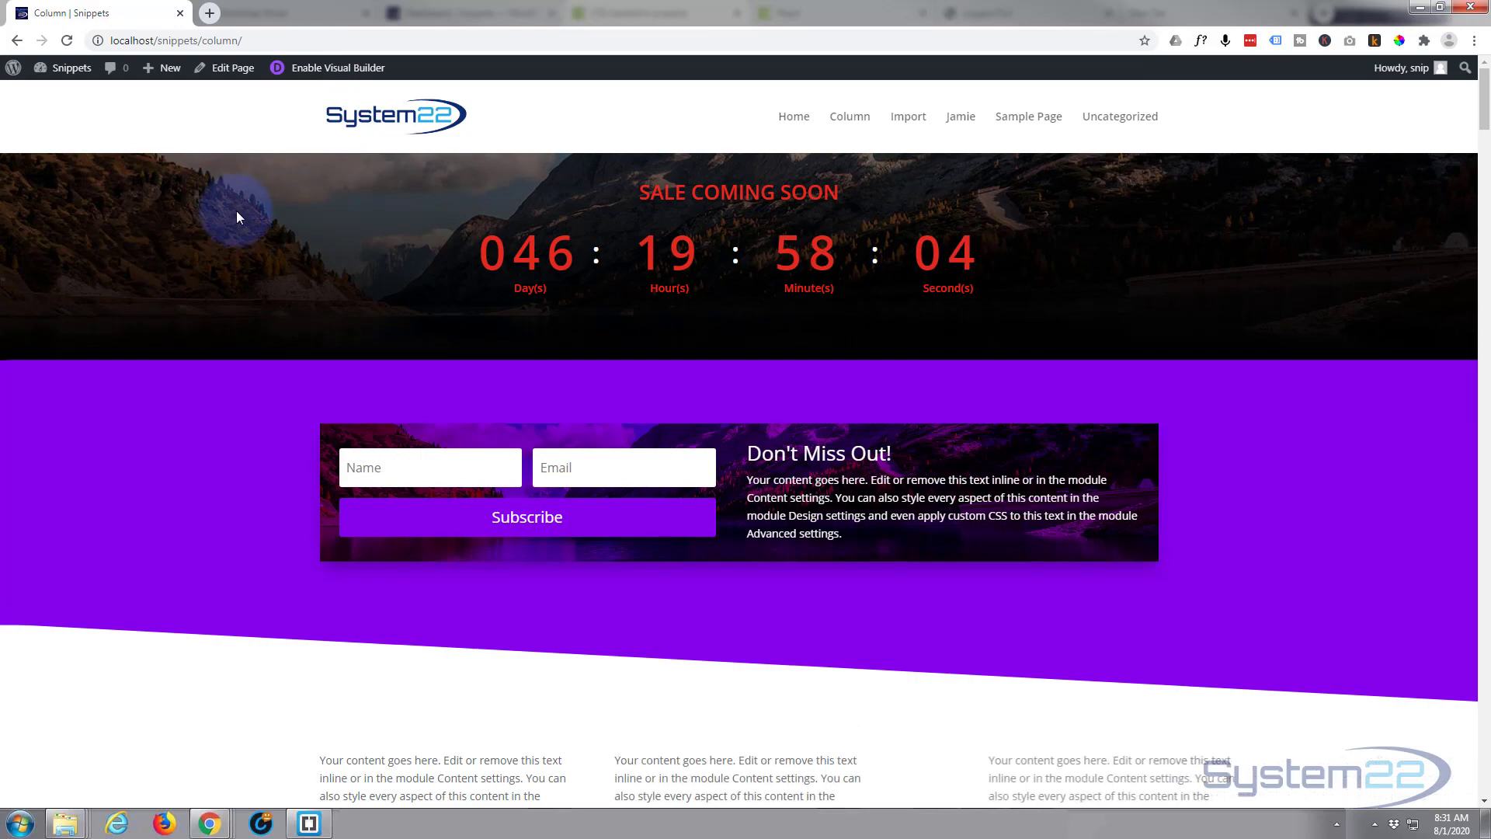
pyautogui.scroll(-5, 236, 212)
pyautogui.scroll(-2, 236, 212)
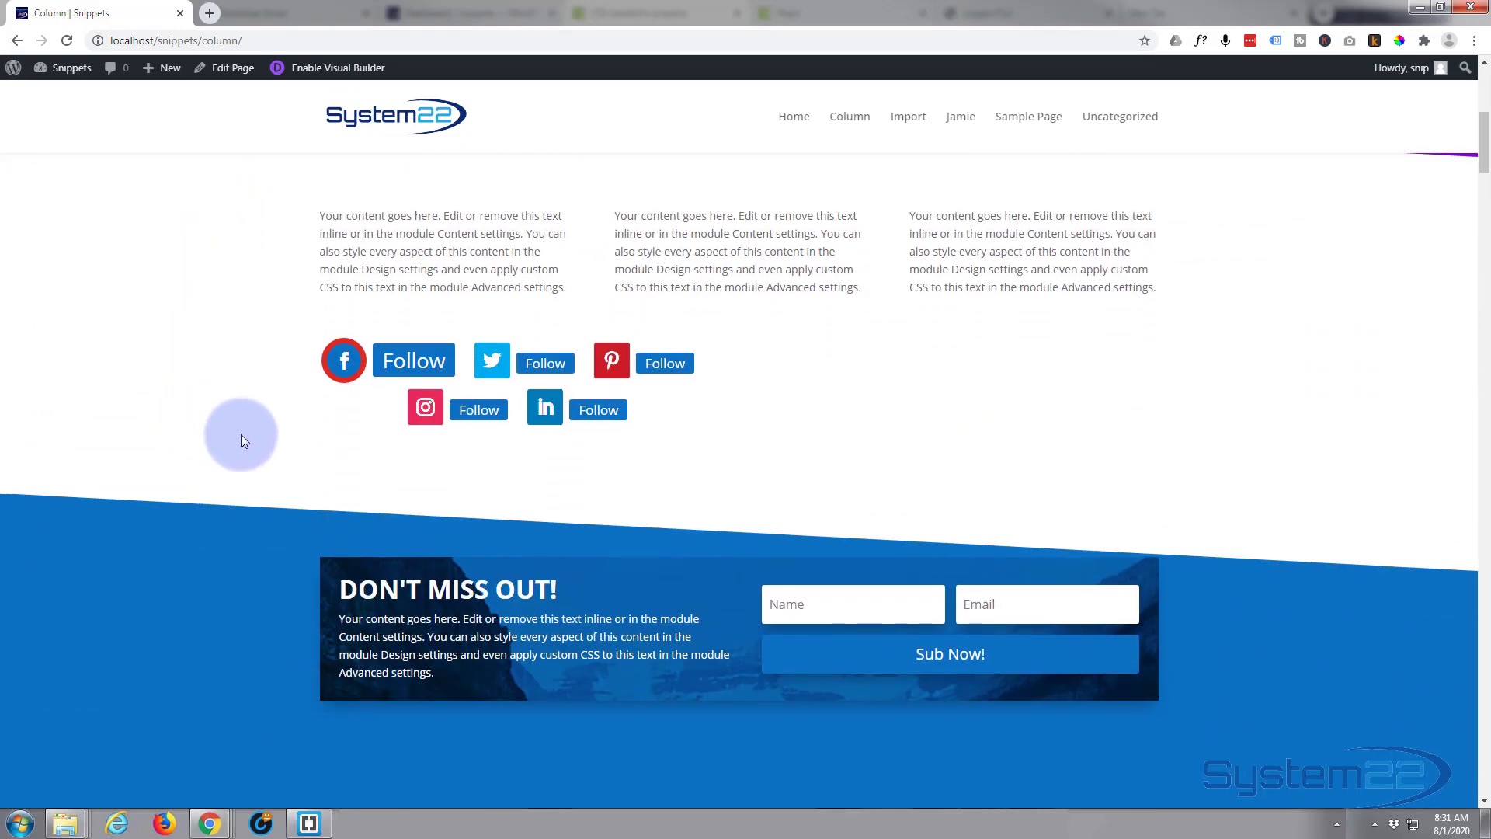